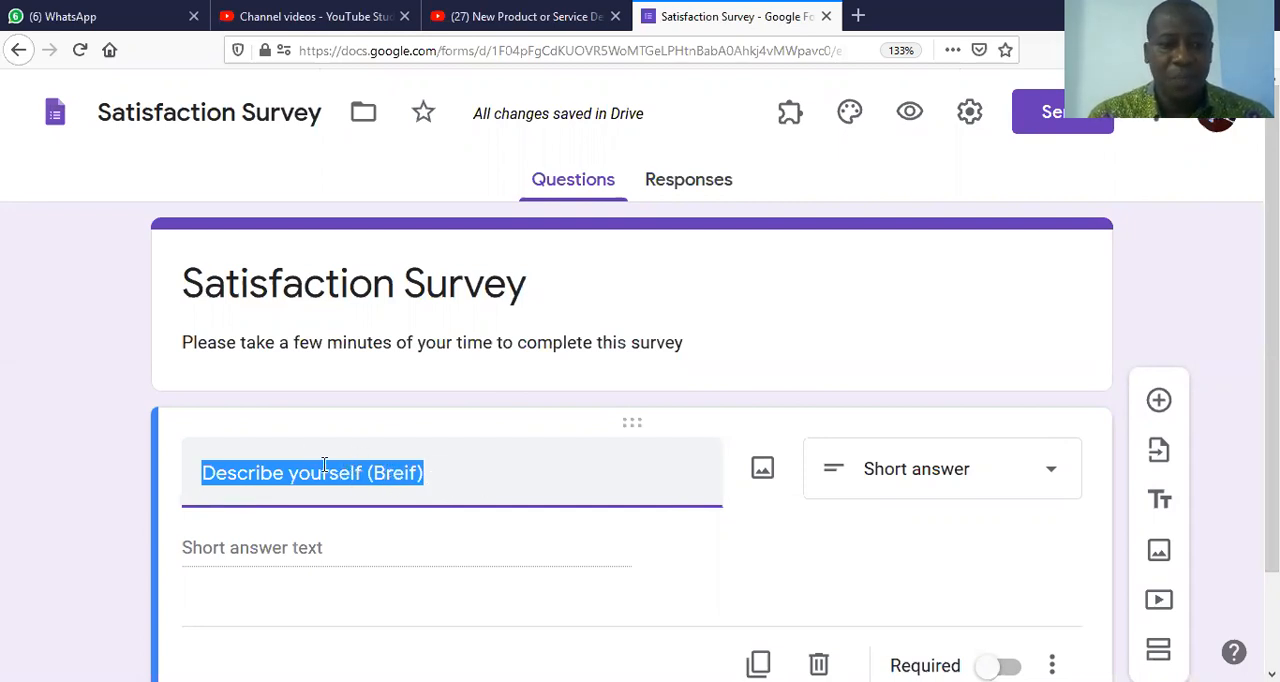
{"action": "left_click", "coordinate": [1050, 477]}
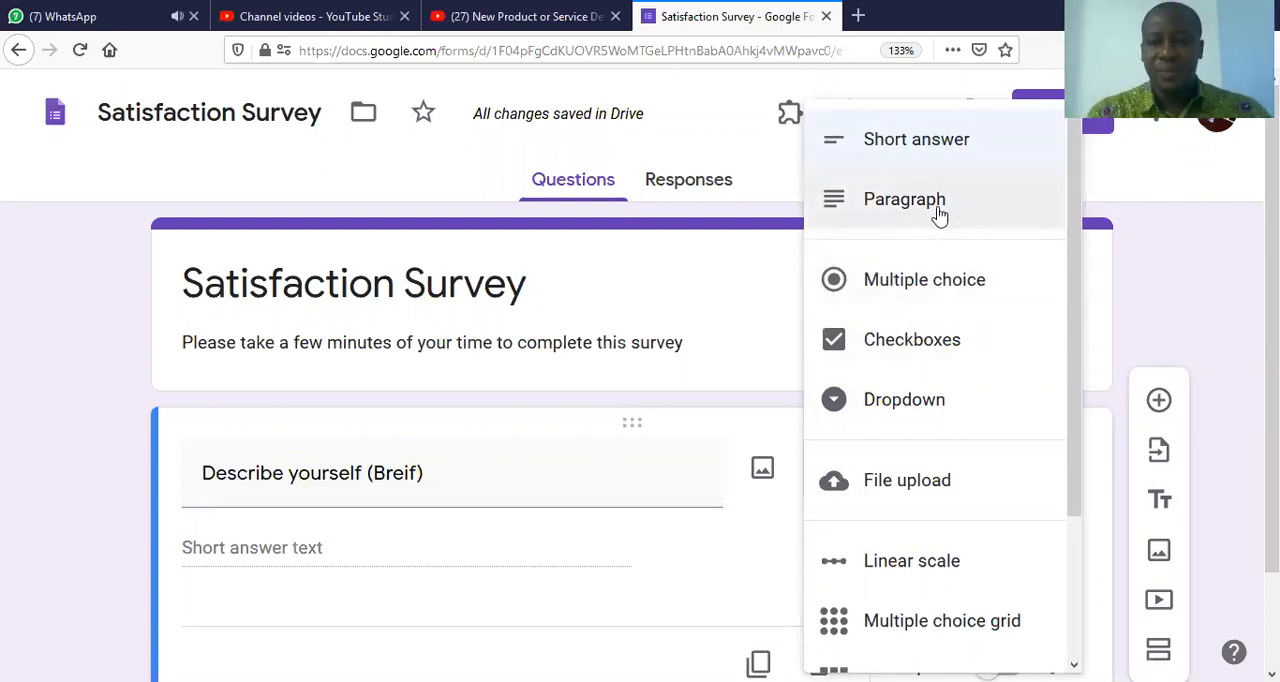
{"action": "left_click", "coordinate": [547, 483]}
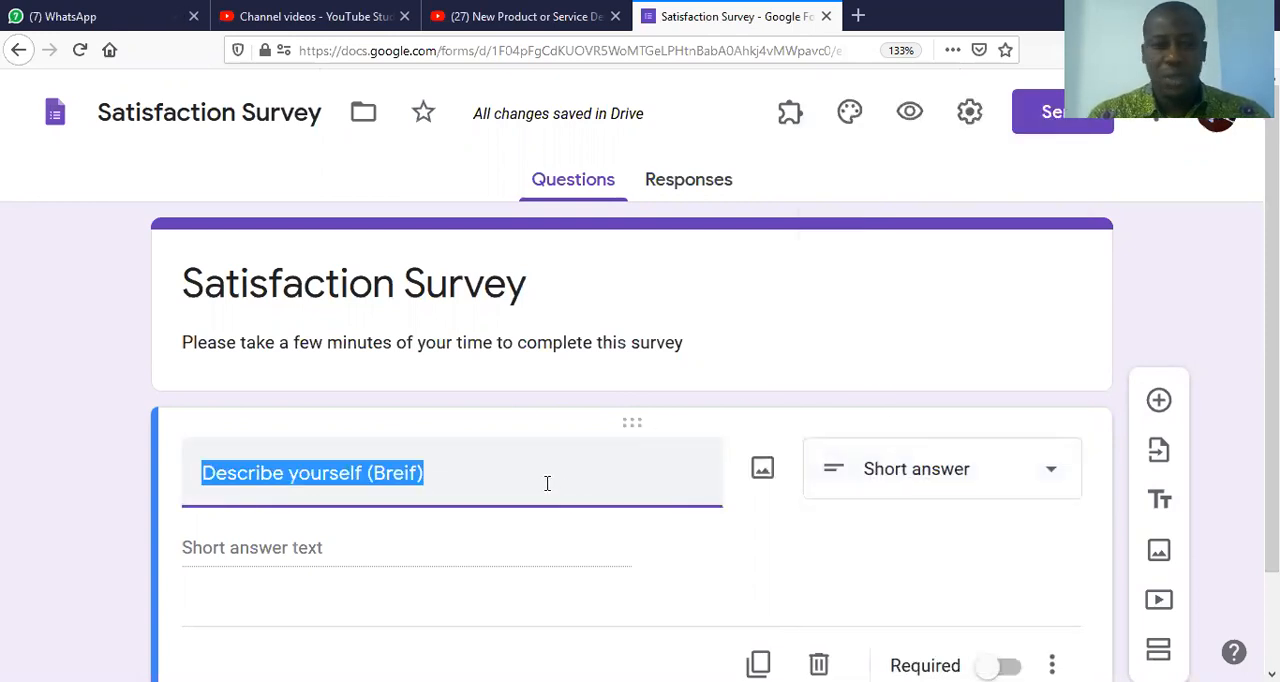
{"action": "left_click", "coordinate": [1050, 478]}
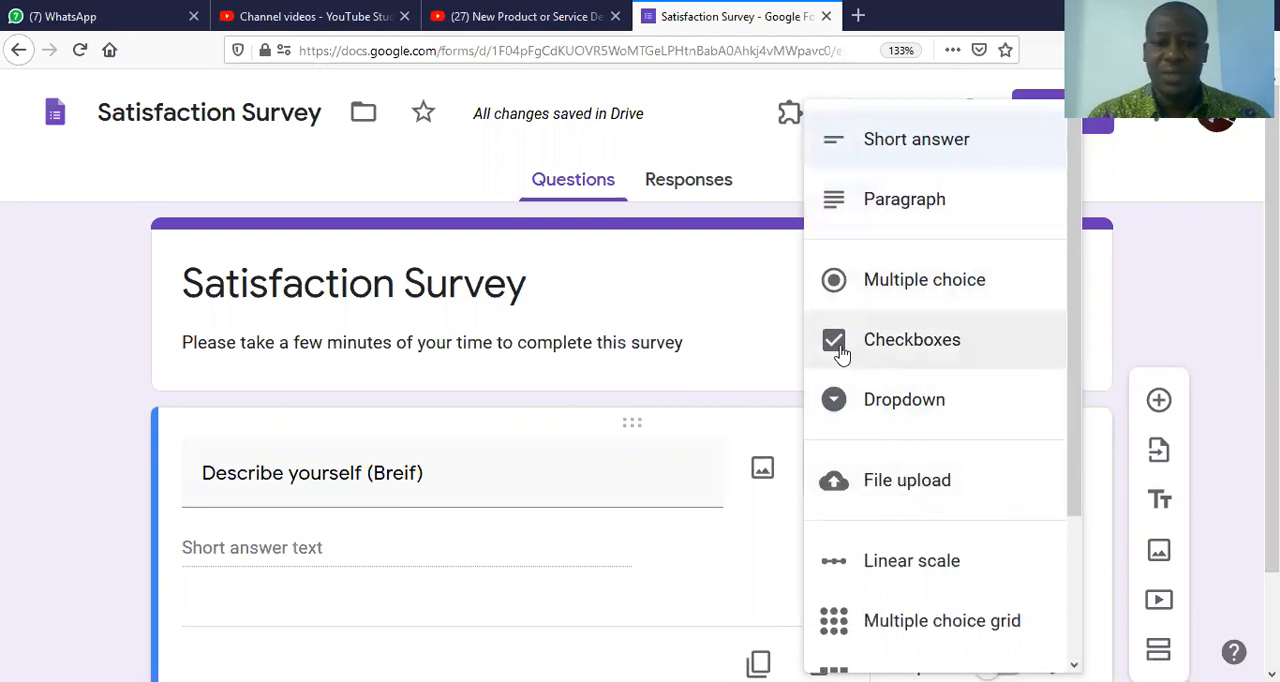
{"action": "left_click", "coordinate": [395, 480]}
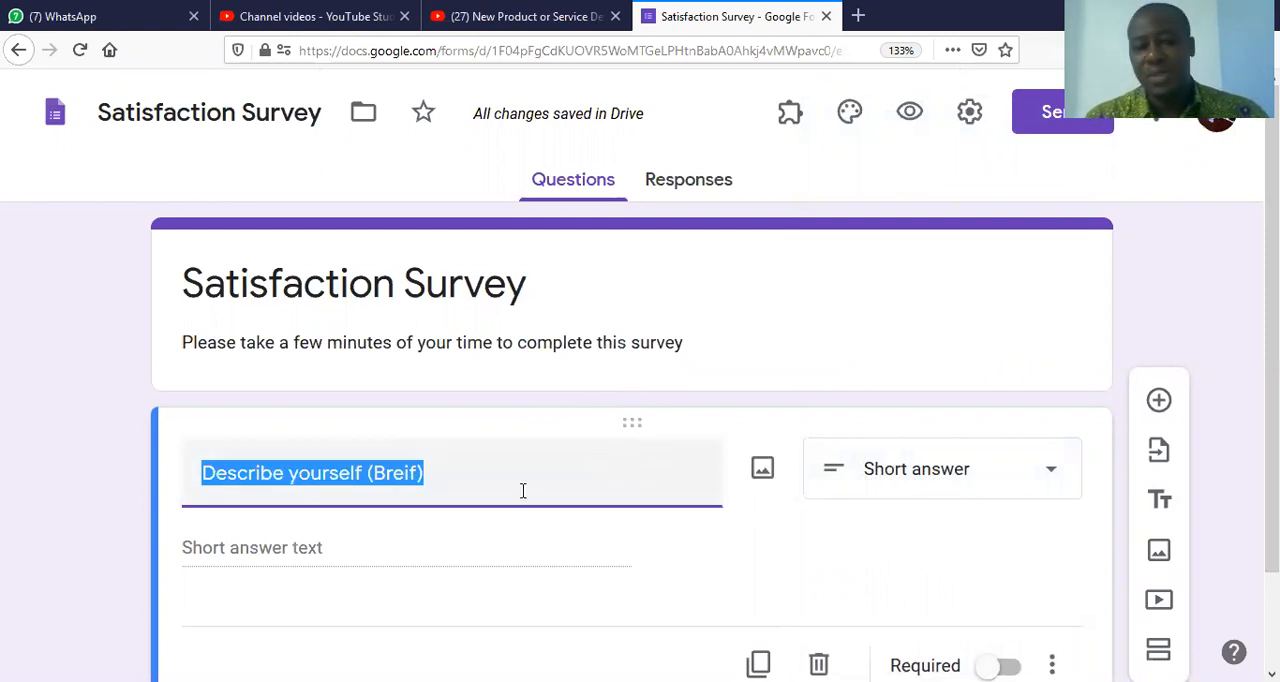
Step: Insert the BC image from the Pictures folder into the "Describe yourself (Breif)" question
{"action": "left_click", "coordinate": [762, 470]}
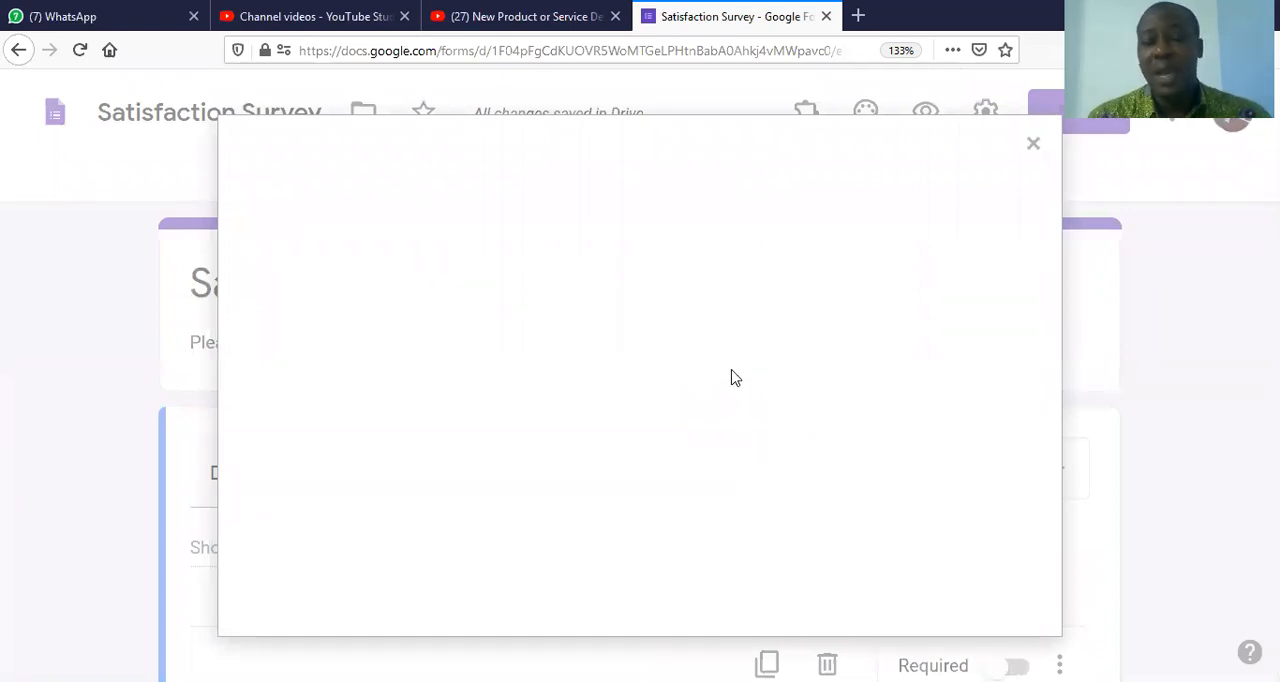
{"action": "left_click", "coordinate": [648, 517]}
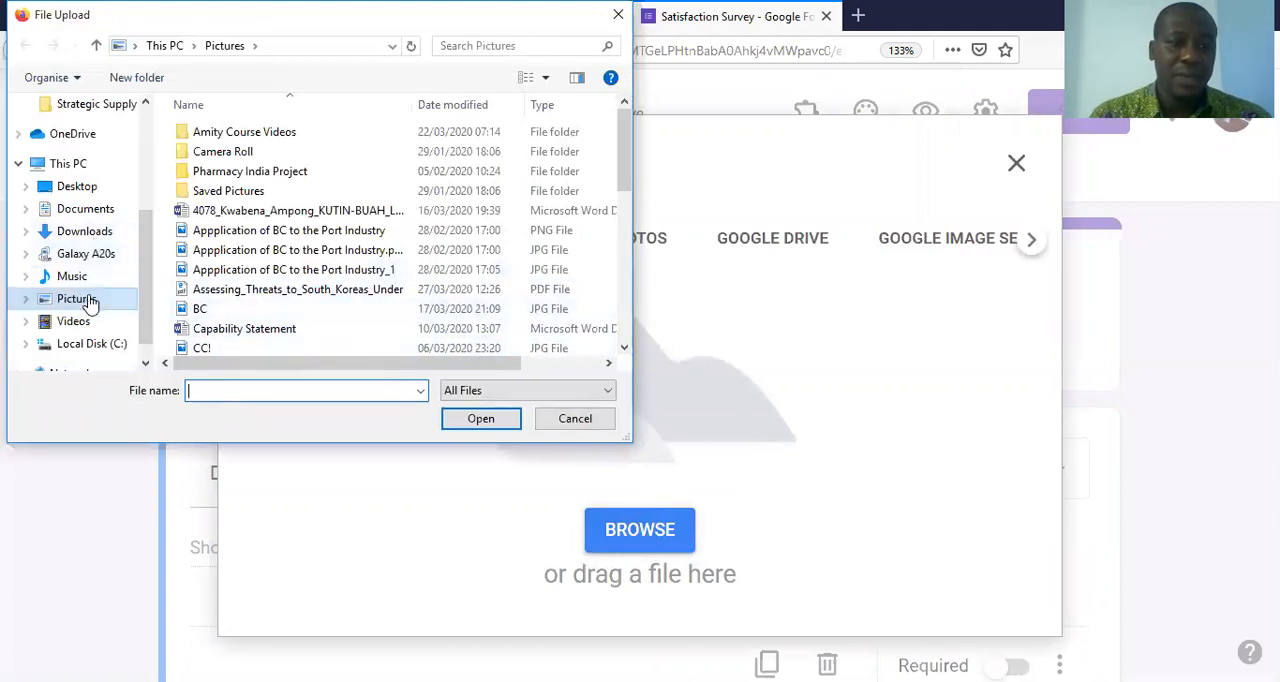
{"action": "left_click", "coordinate": [625, 331]}
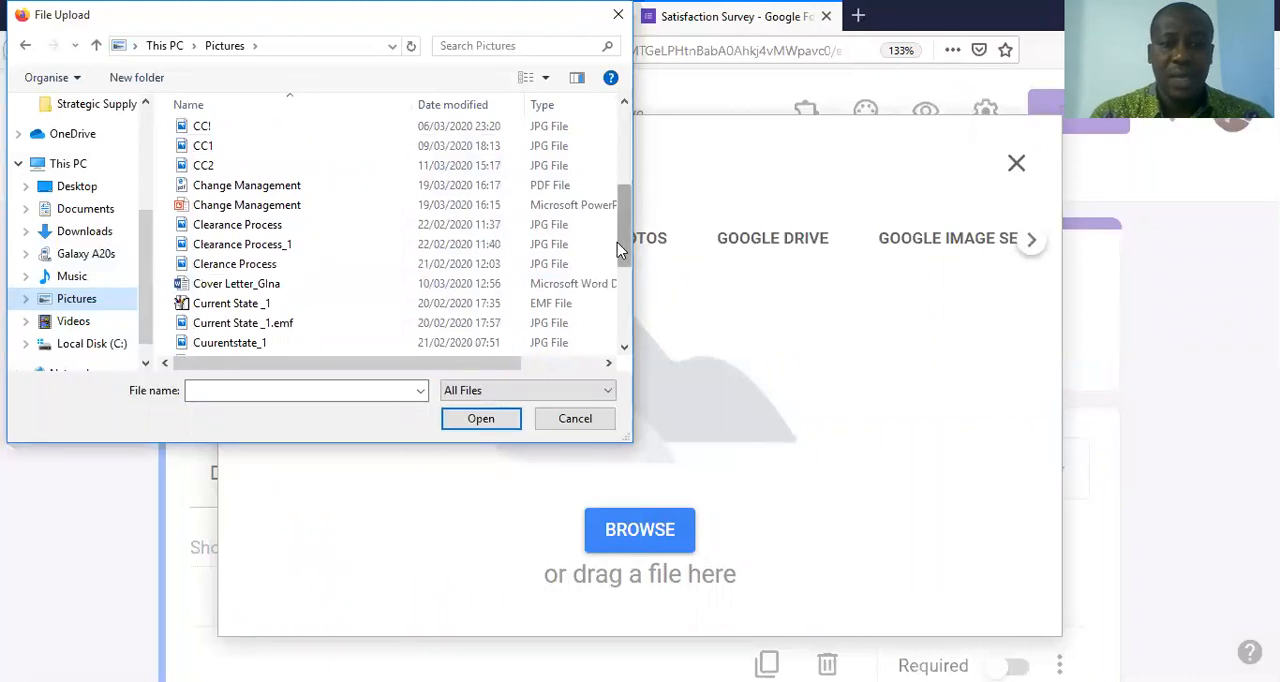
{"action": "left_click_drag", "start_coordinate": [617, 242], "coordinate": [614, 180]}
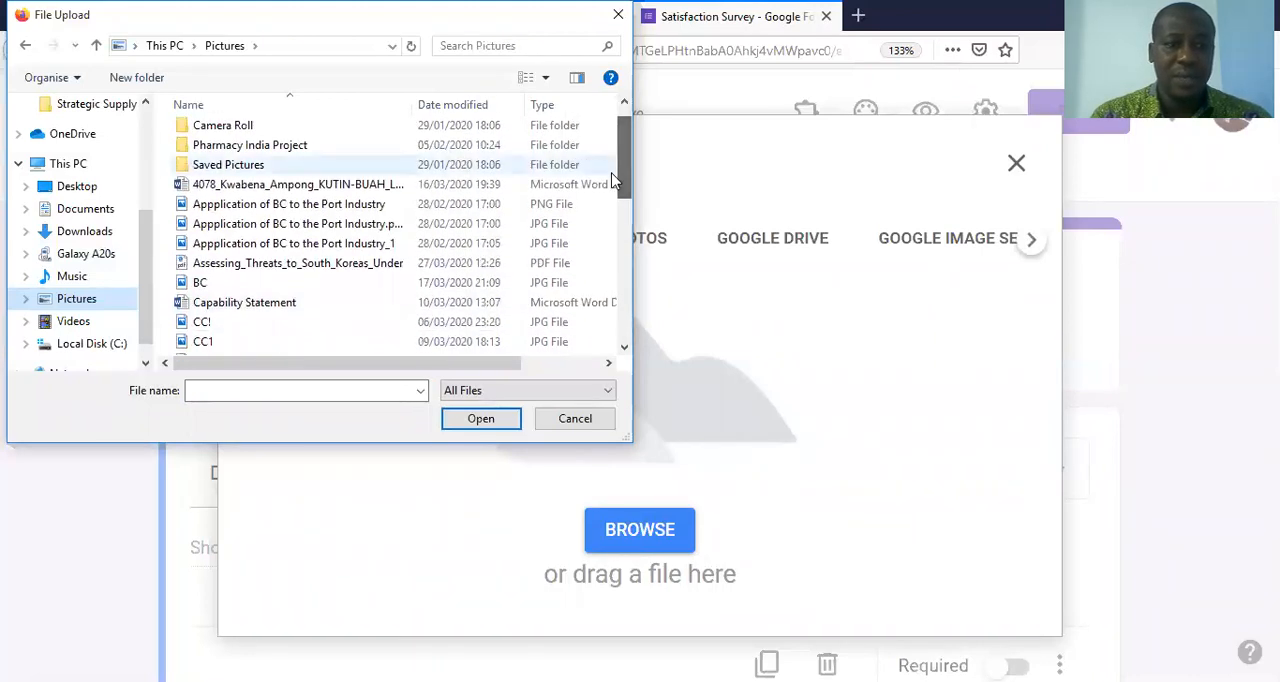
{"action": "left_click", "coordinate": [214, 289]}
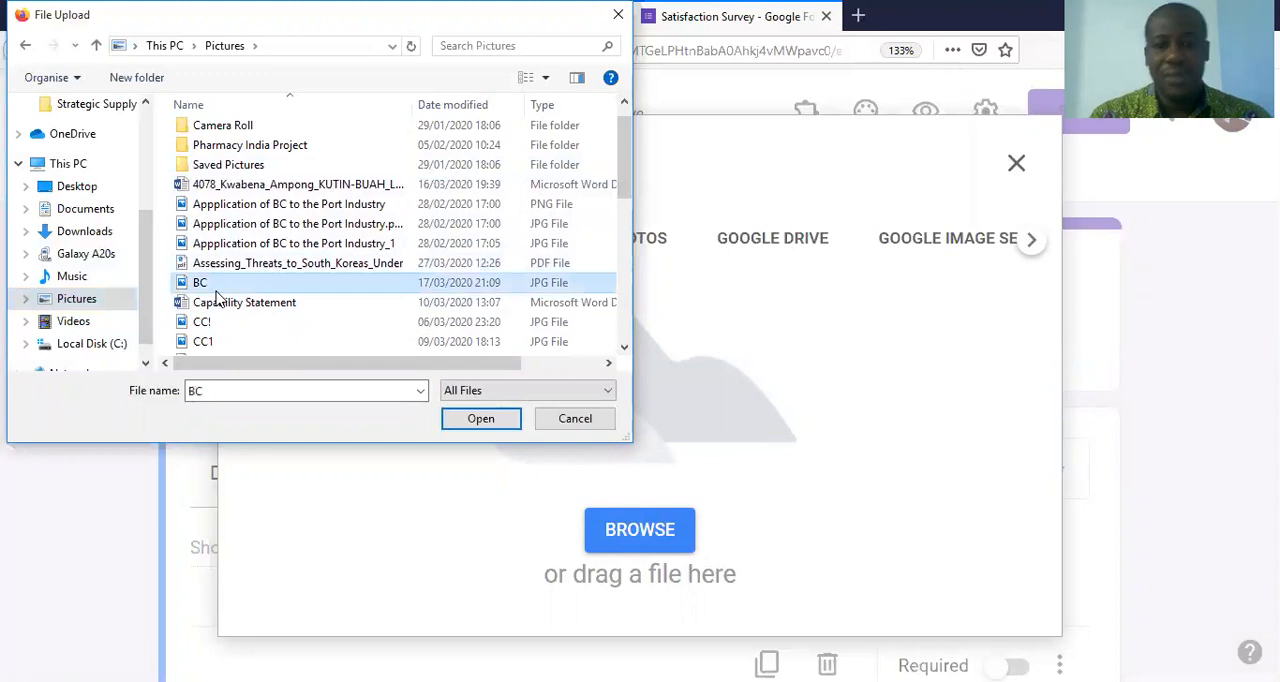
{"action": "double_click", "coordinate": [216, 291]}
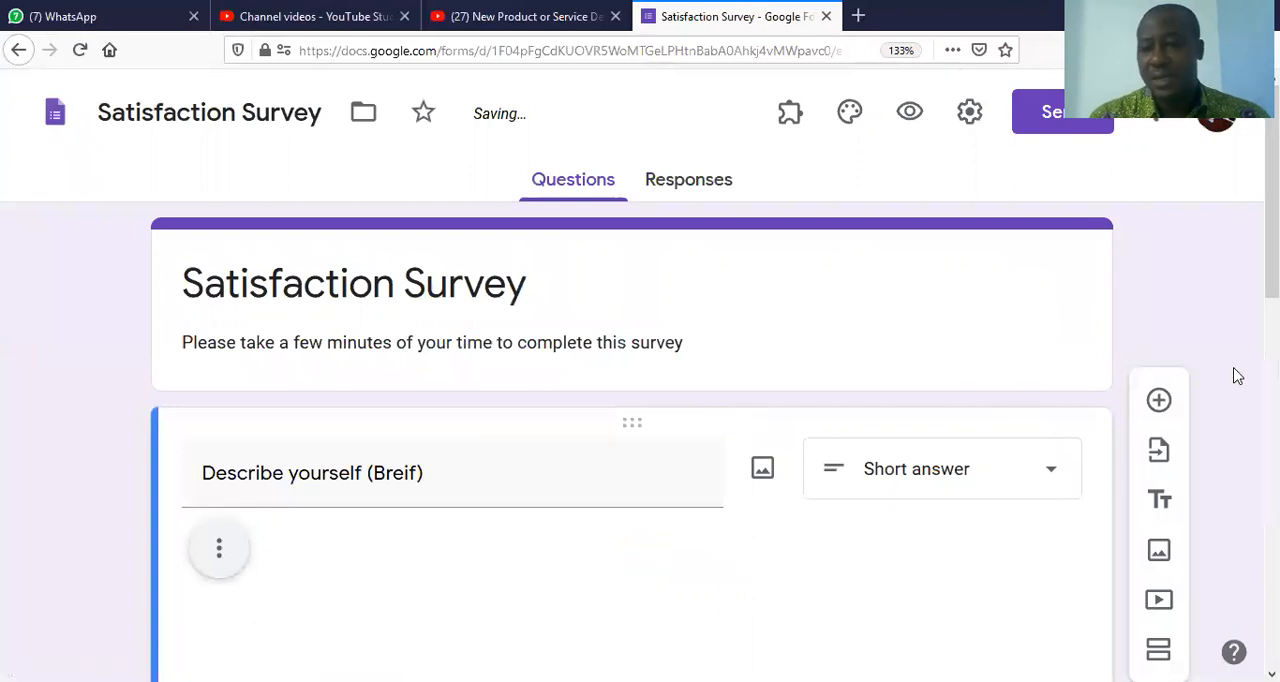
Step: Examine the whole image inserted in the question and the short answer field beneath it
{"action": "scroll", "coordinate": [640, 400], "scroll_direction": "down", "scroll_amount": 5}
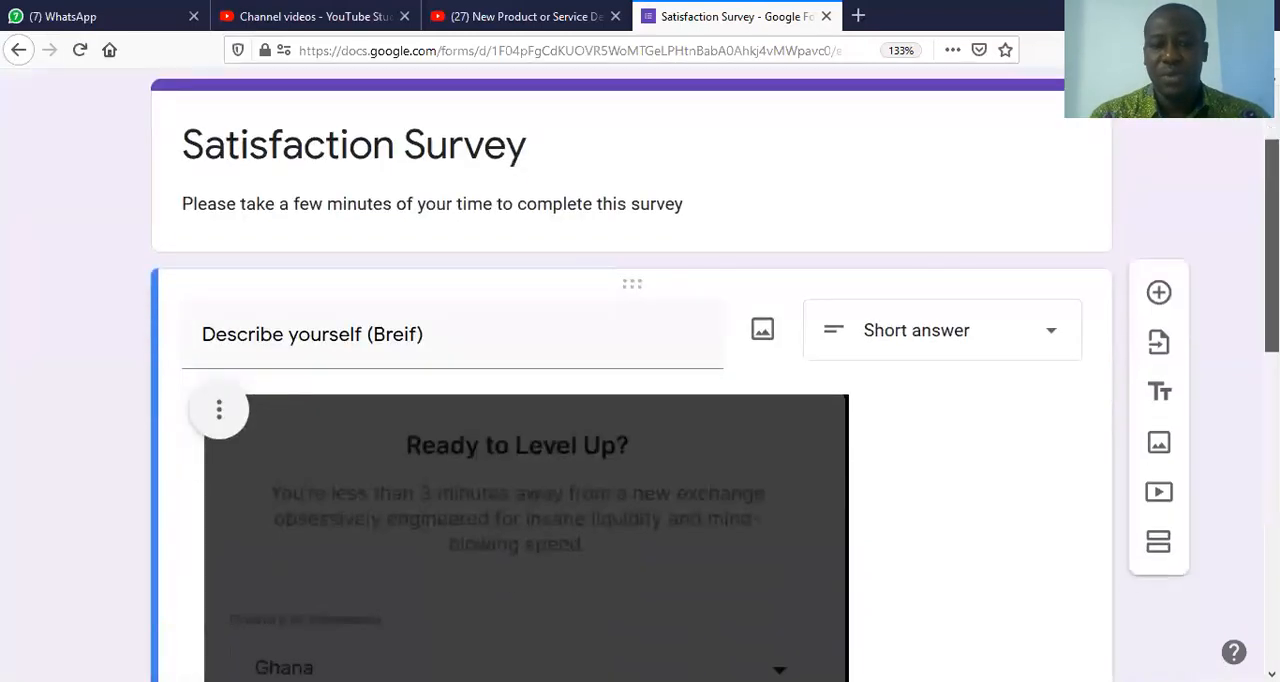
{"action": "scroll", "coordinate": [640, 400], "scroll_direction": "down", "scroll_amount": 2}
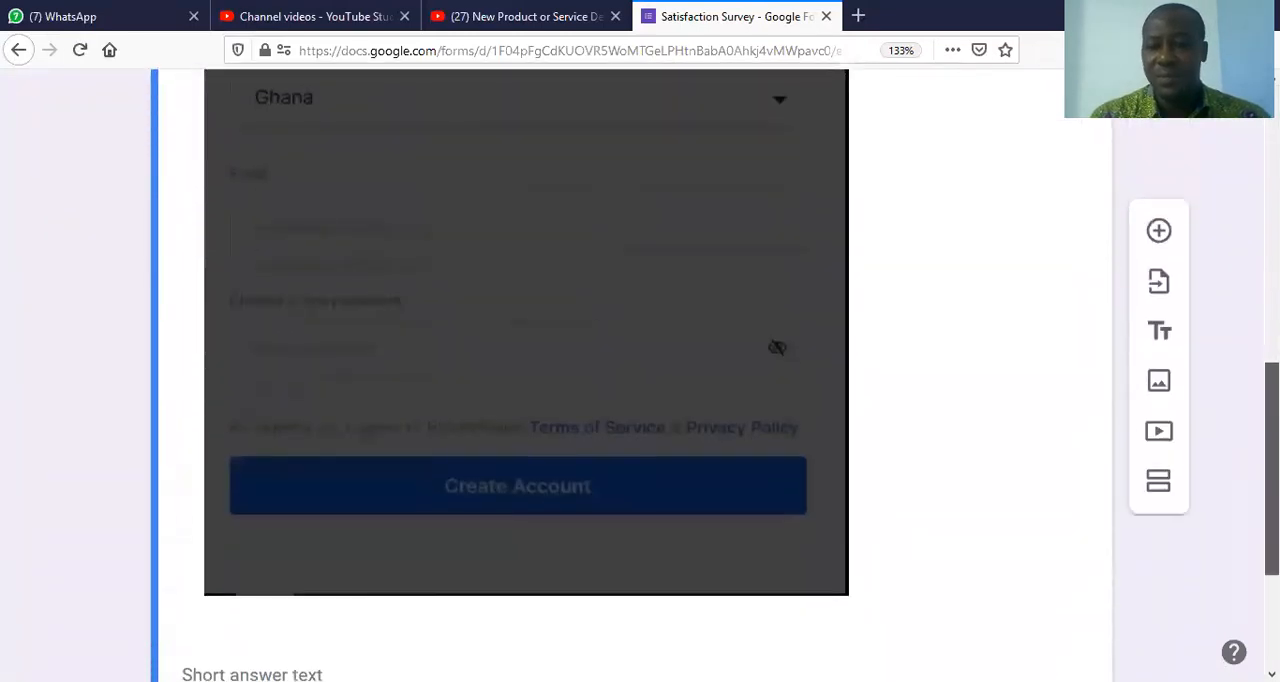
{"action": "scroll", "coordinate": [640, 400], "scroll_direction": "up", "scroll_amount": 4}
{"action": "scroll", "coordinate": [640, 400], "scroll_direction": "down", "scroll_amount": 1}
{"action": "scroll", "coordinate": [640, 400], "scroll_direction": "down", "scroll_amount": 1}
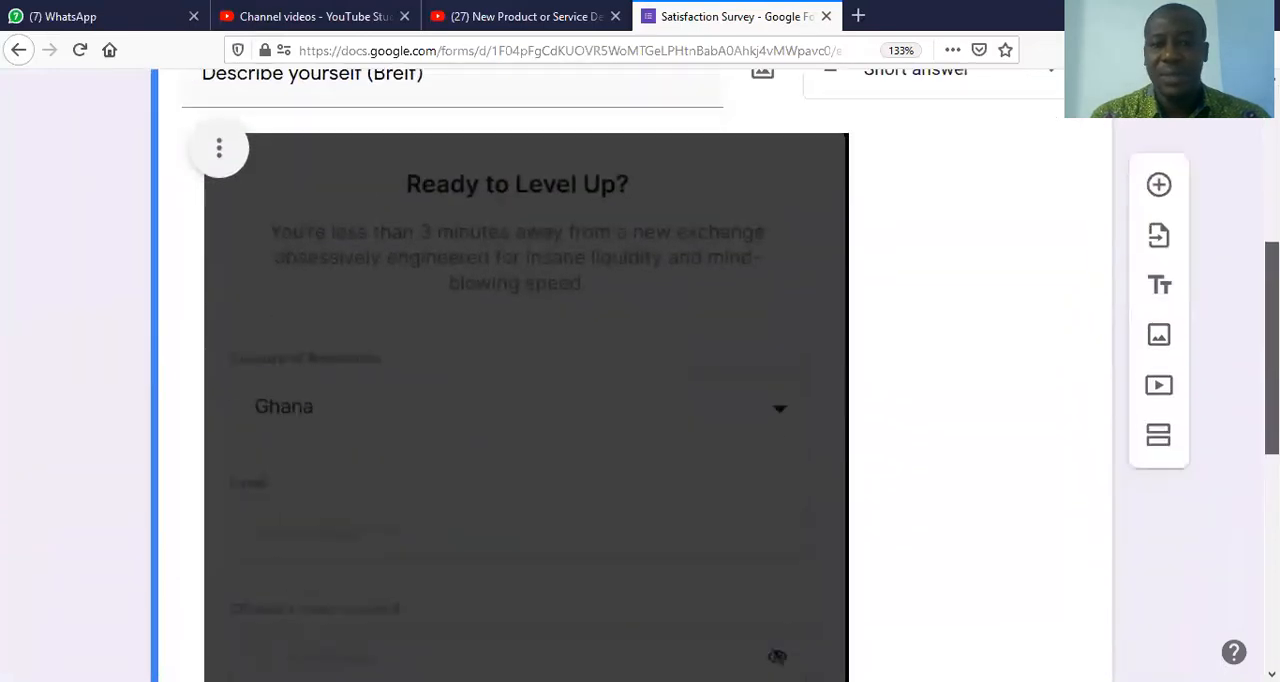
{"action": "scroll", "coordinate": [640, 400], "scroll_direction": "up", "scroll_amount": 2}
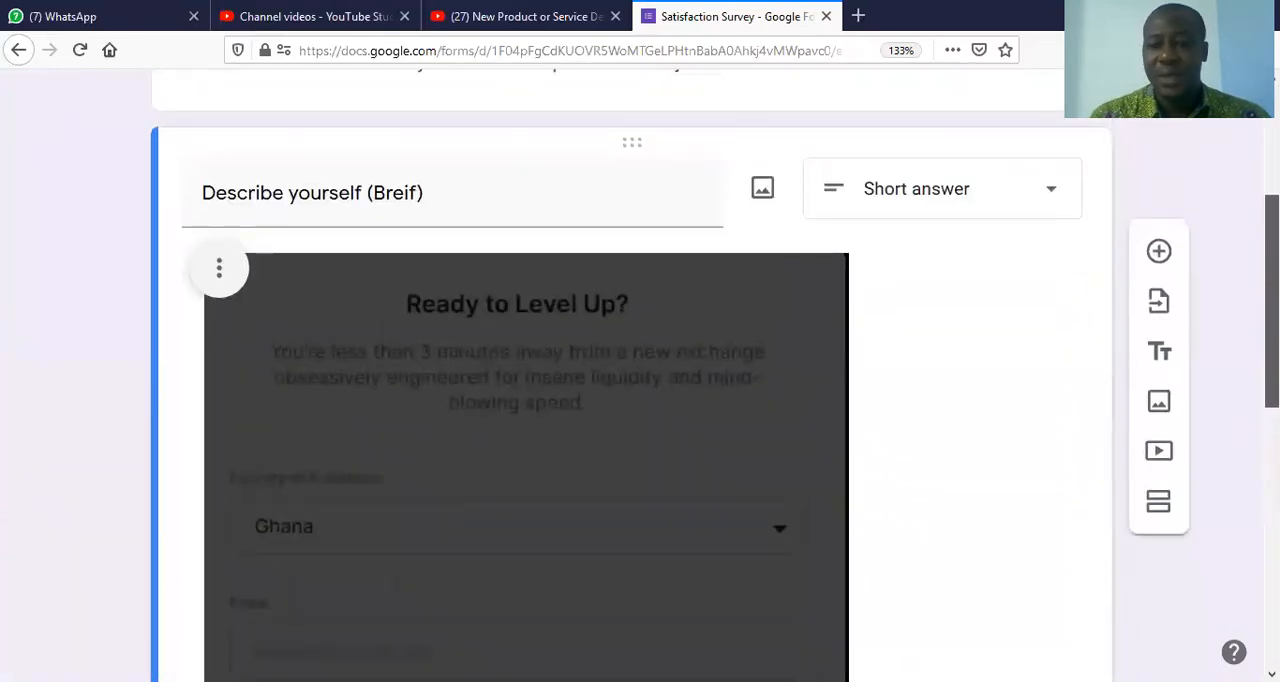
{"action": "scroll", "coordinate": [640, 400], "scroll_direction": "down", "scroll_amount": 5}
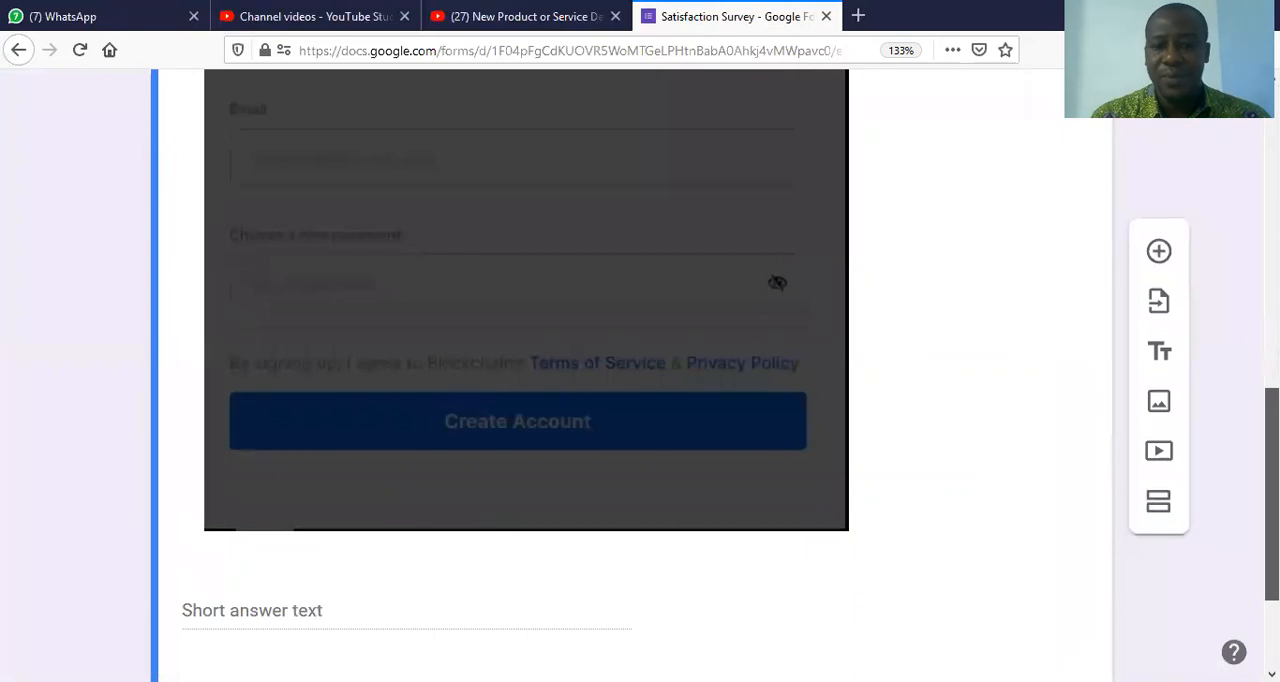
{"action": "left_click", "coordinate": [786, 521]}
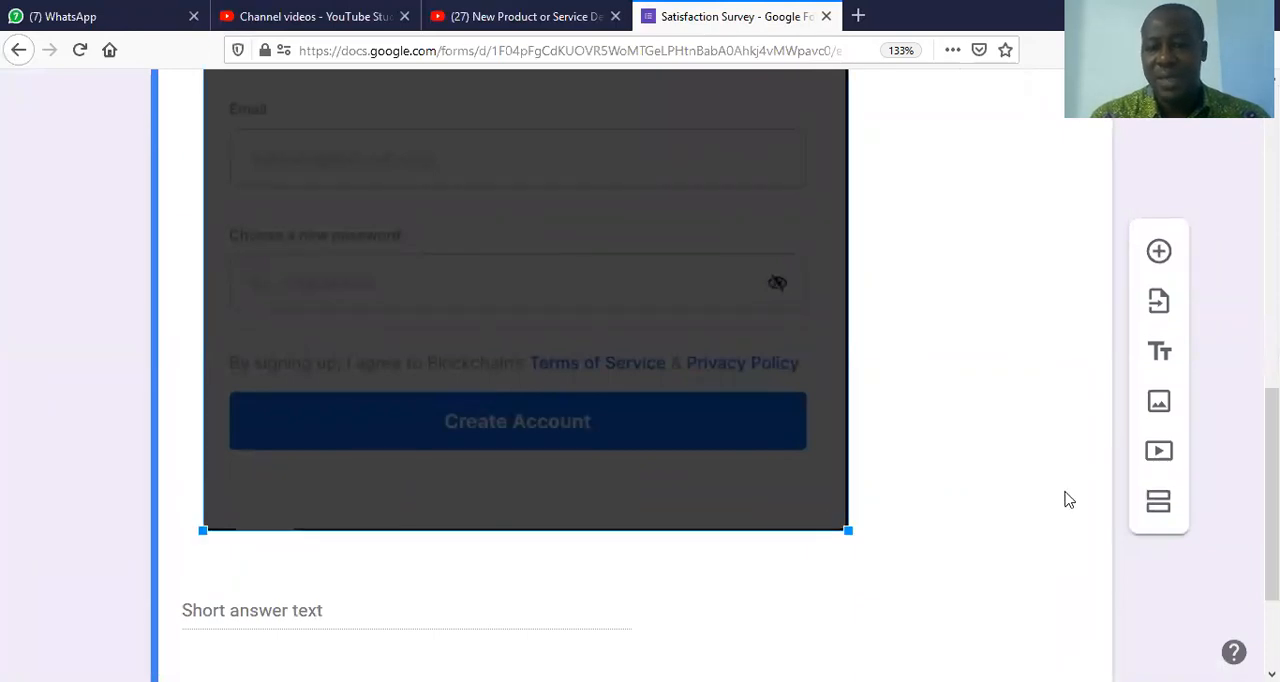
{"action": "scroll", "coordinate": [1217, 267], "scroll_direction": "up", "scroll_amount": 1}
{"action": "scroll", "coordinate": [1217, 267], "scroll_direction": "down", "scroll_amount": 2}
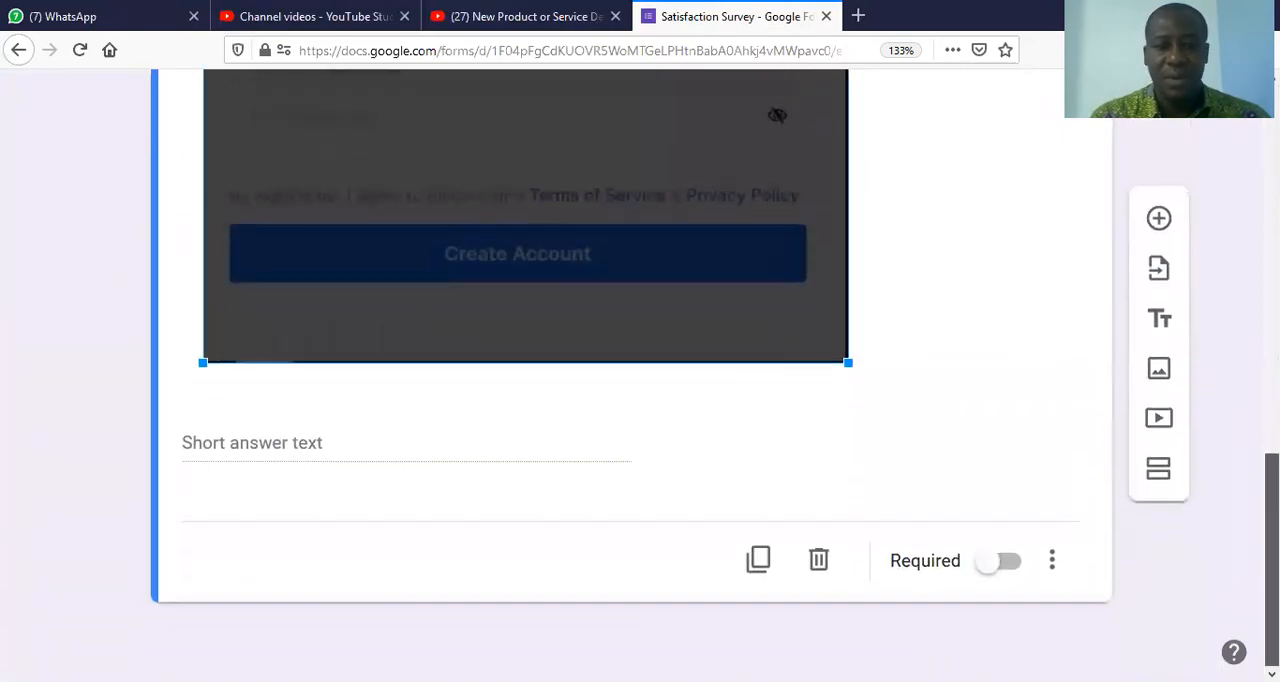
{"action": "scroll", "coordinate": [1217, 267], "scroll_direction": "up", "scroll_amount": 5}
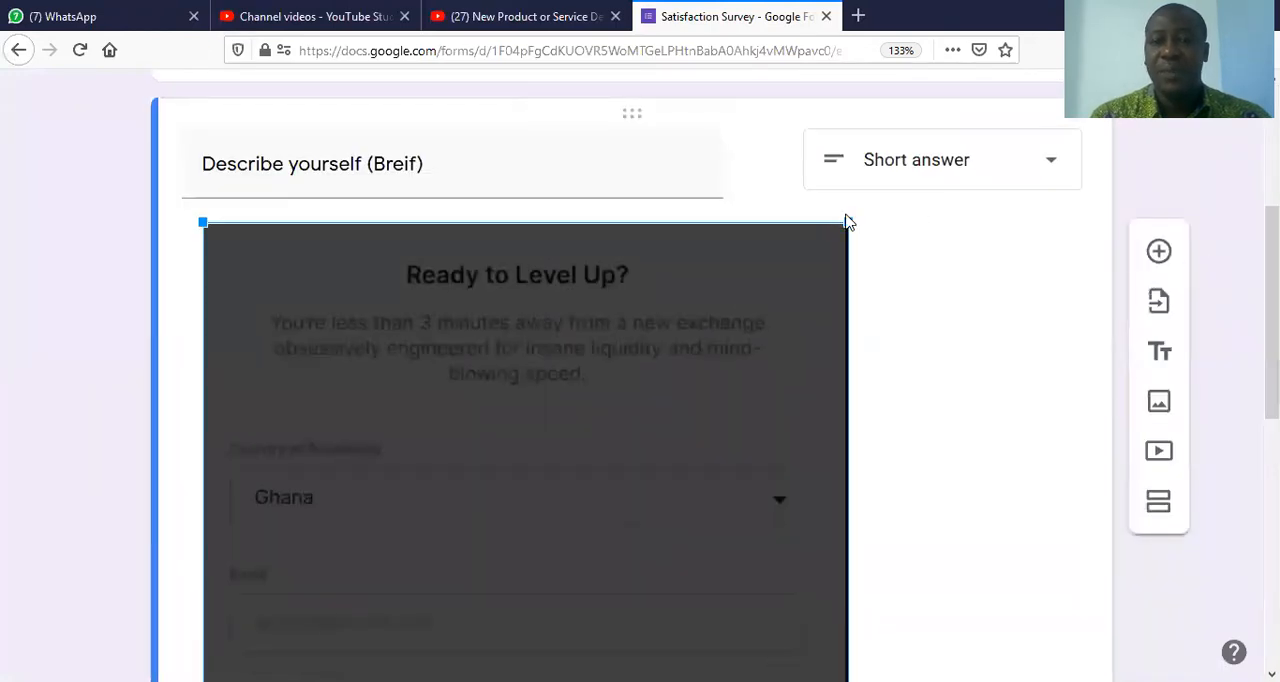
Step: Remove the inserted image from the "Describe yourself (Breif)" question
{"action": "left_click", "coordinate": [763, 163]}
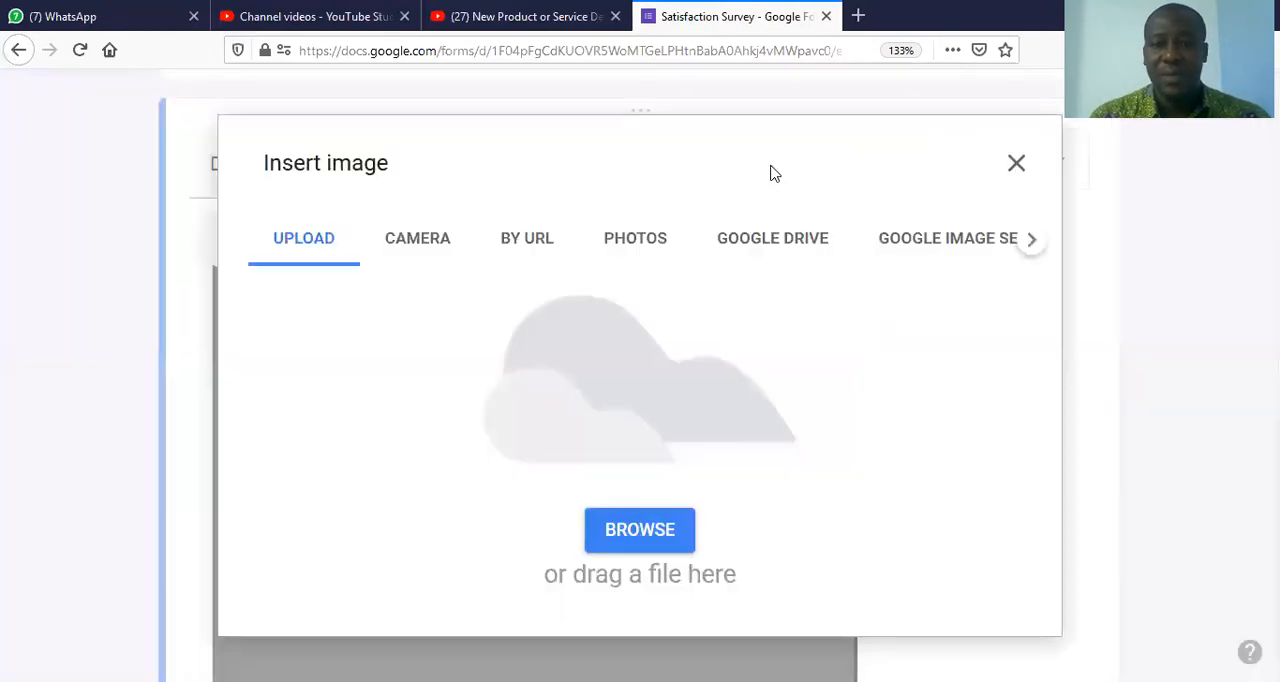
{"action": "left_click", "coordinate": [1019, 176]}
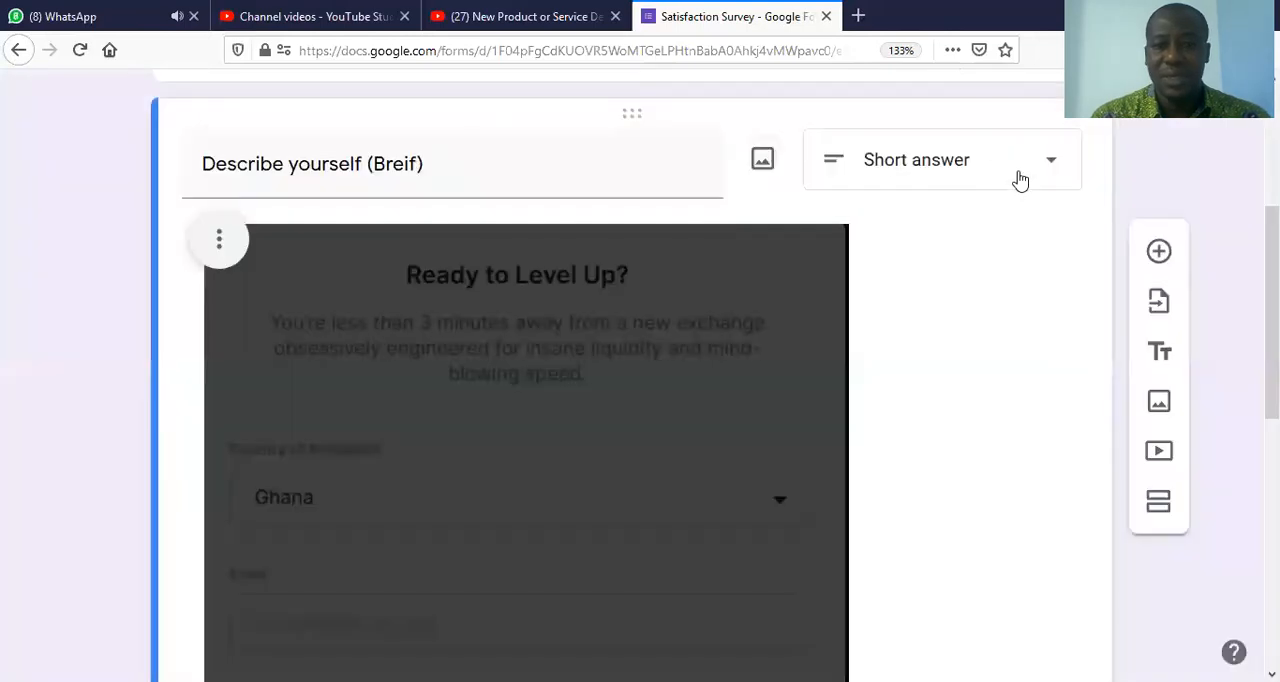
{"action": "left_click", "coordinate": [219, 240]}
{"action": "left_click", "coordinate": [168, 495]}
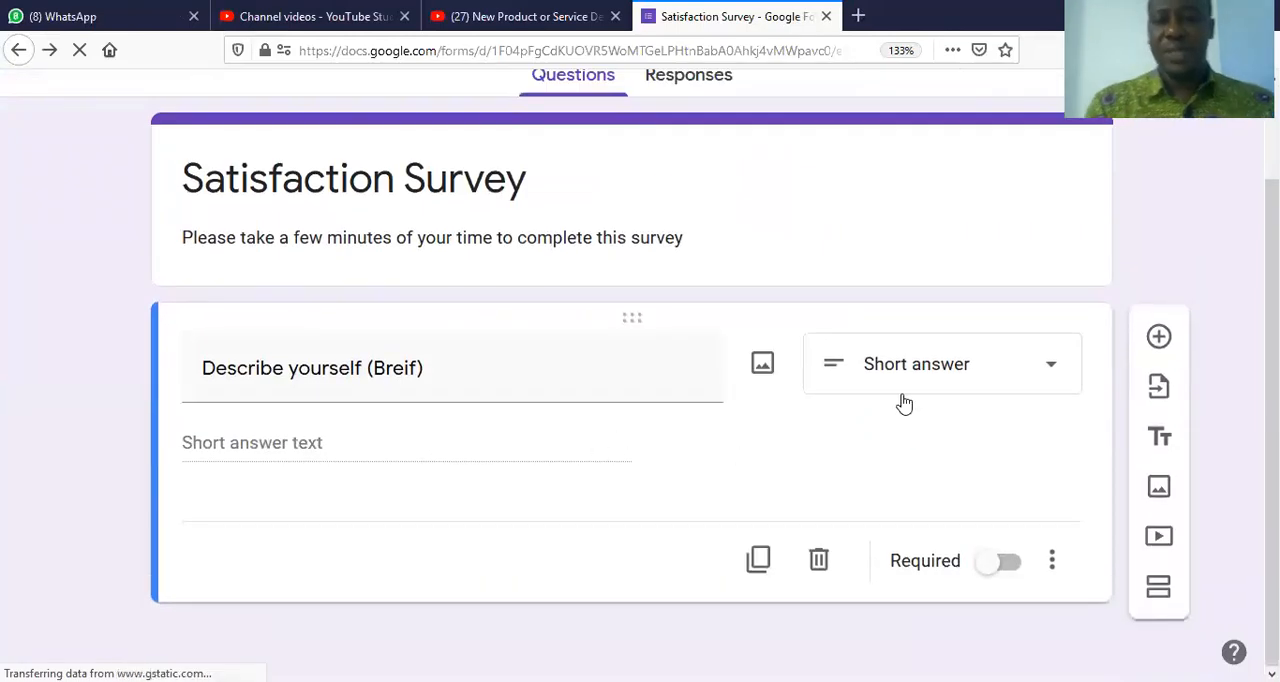
Step: Change the question type to Dropdown and replace the question text with "Religious Affiliation"
{"action": "left_click", "coordinate": [1047, 382]}
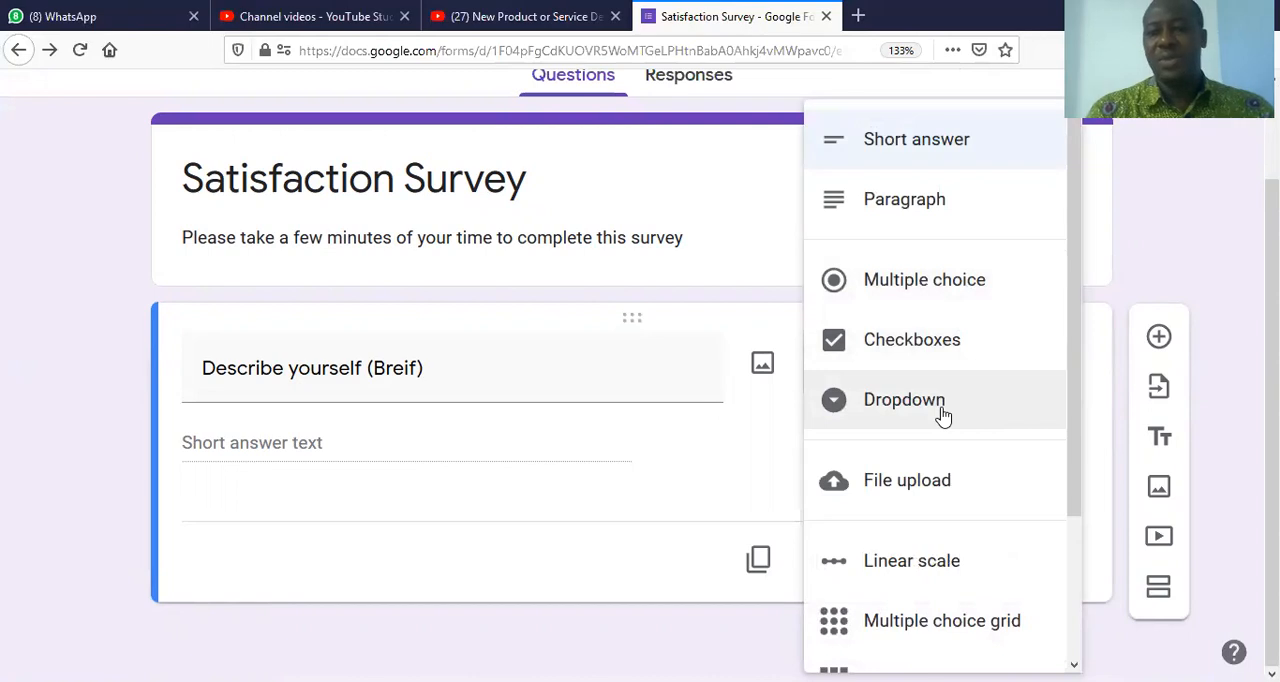
{"action": "left_click", "coordinate": [941, 412]}
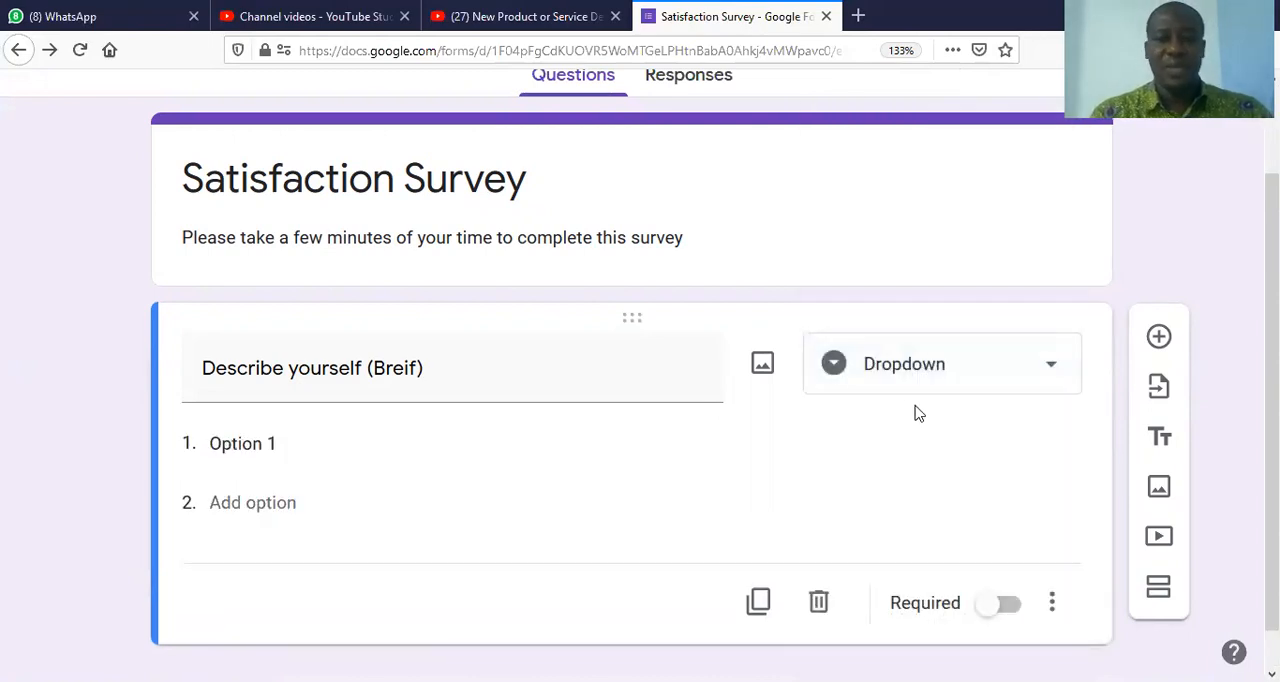
{"action": "double_click", "coordinate": [429, 370]}
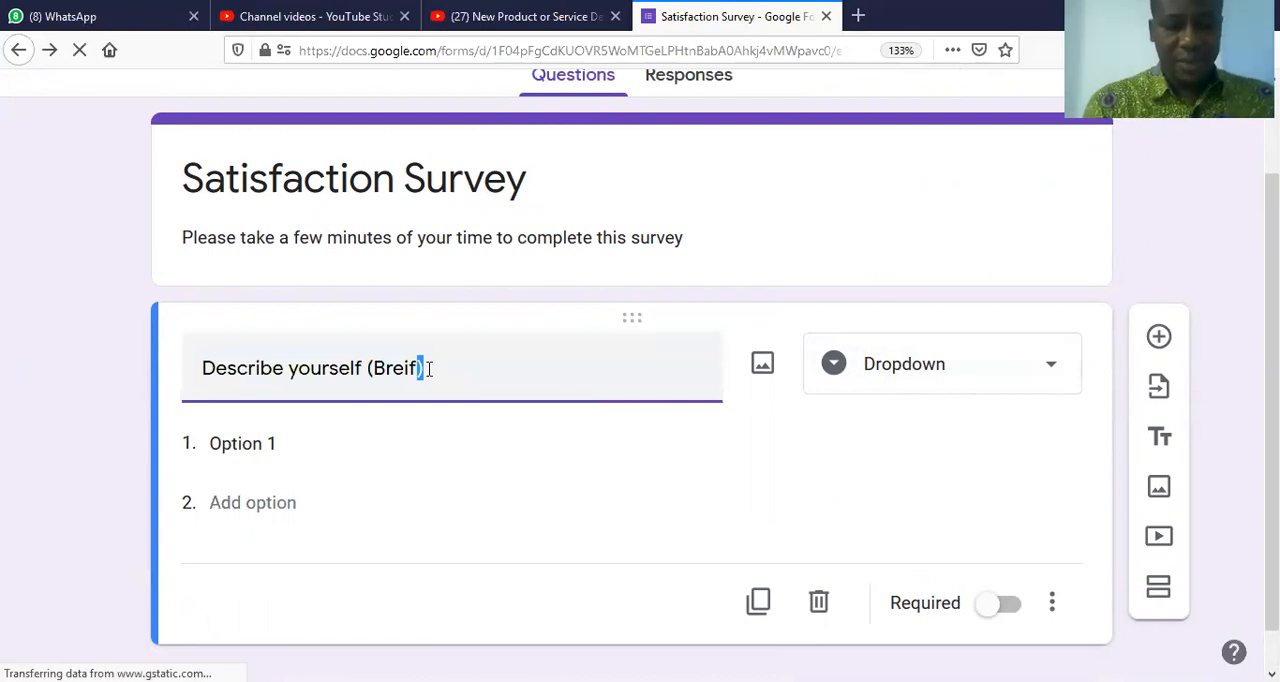
{"action": "type", "text": "Regi"}
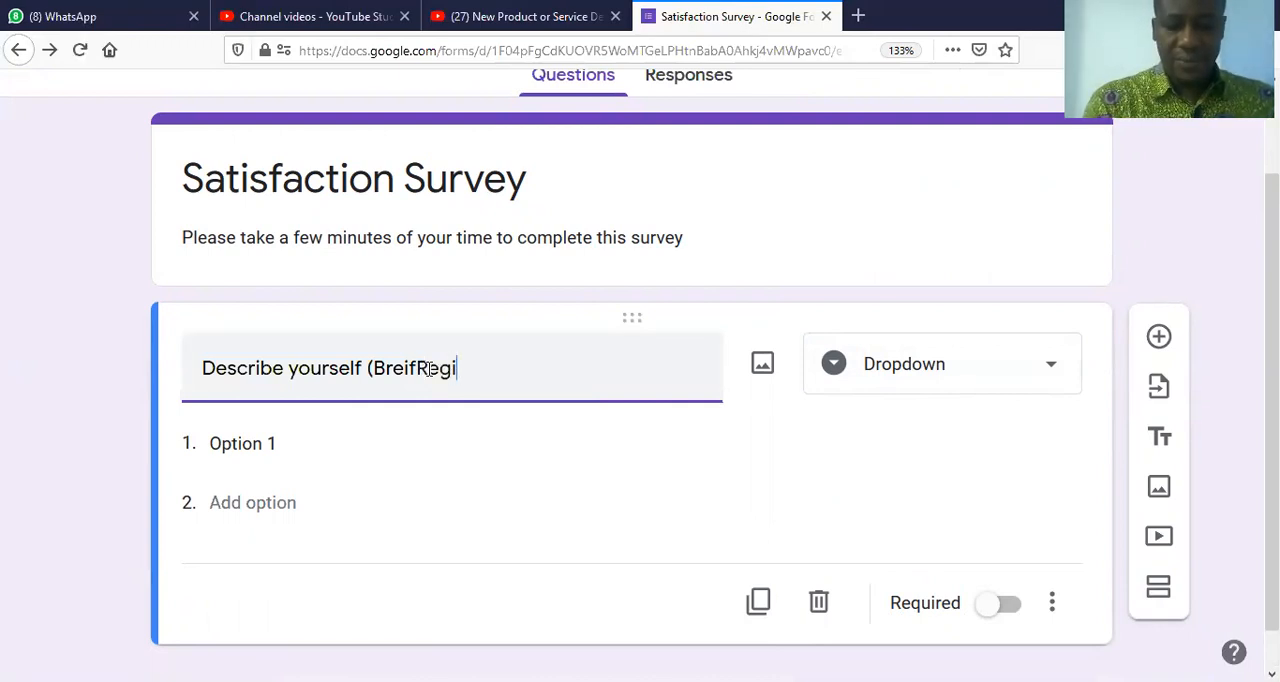
{"action": "left_click_drag", "start_coordinate": [496, 384], "coordinate": [182, 352]}
{"action": "type", "text": "R"}
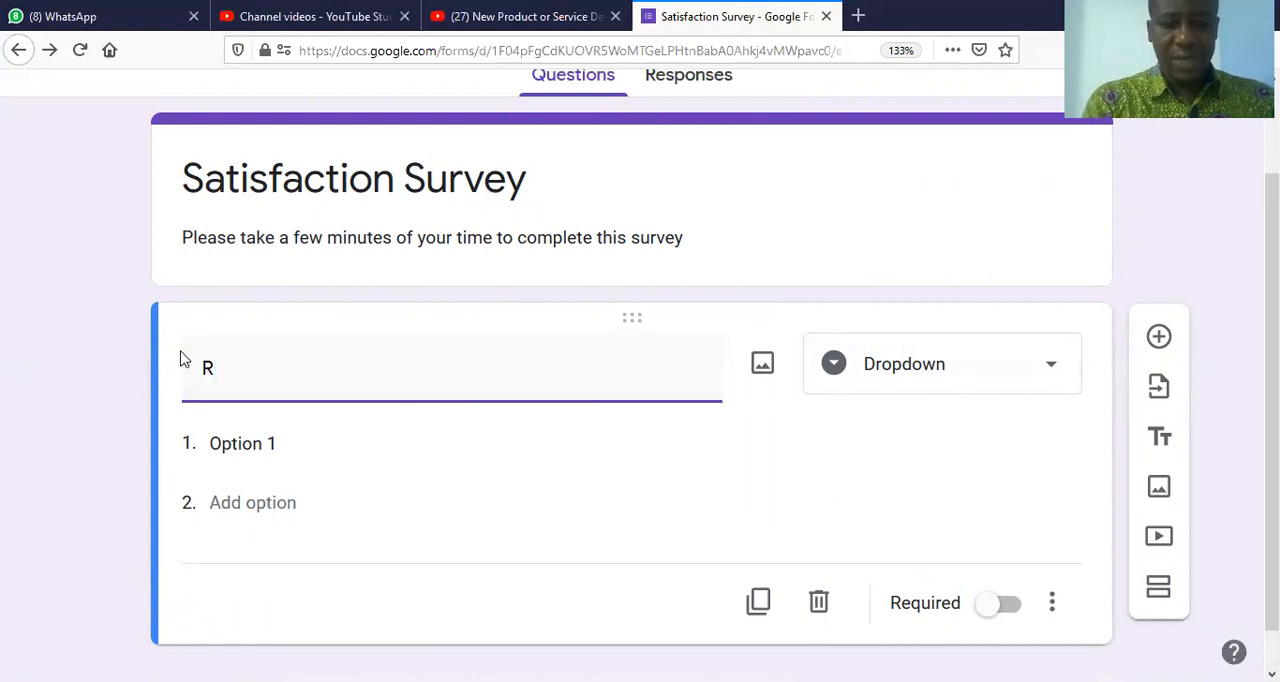
{"action": "type", "text": "eligious A"}
{"action": "type", "text": "lli"}
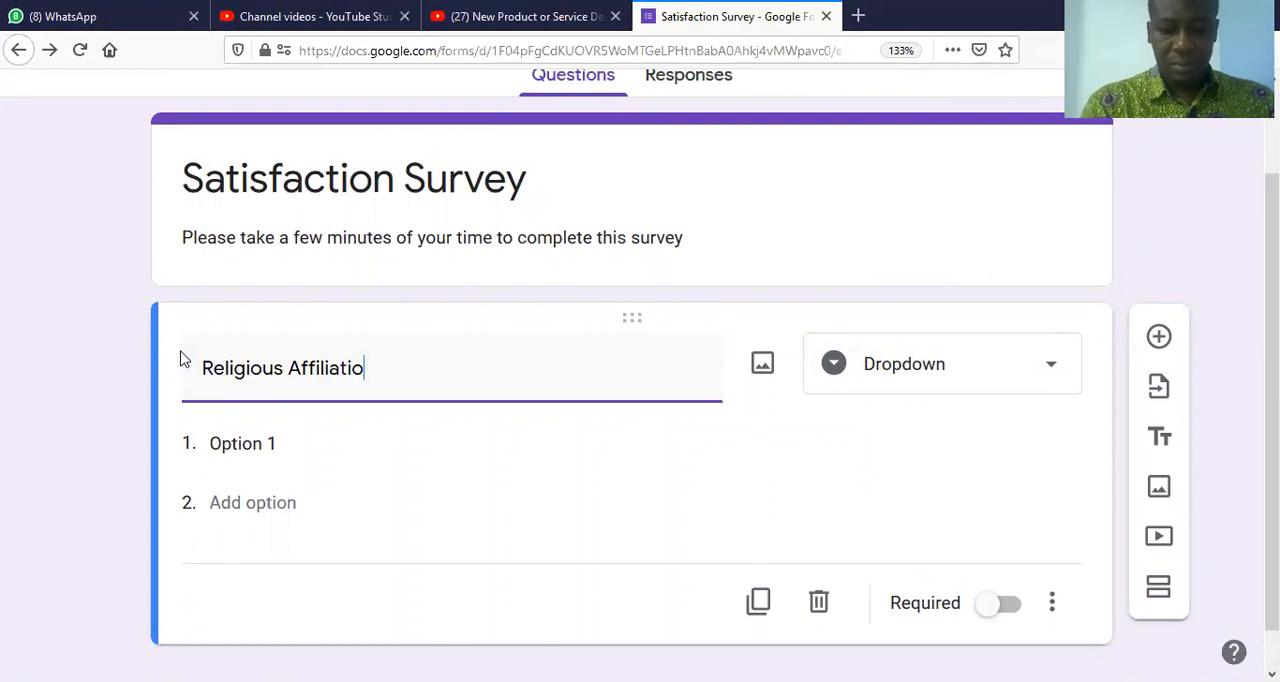
Step: Fill in the dropdown question's four options as Christian, Moslem, Hindu and Others
{"action": "left_click", "coordinate": [215, 443]}
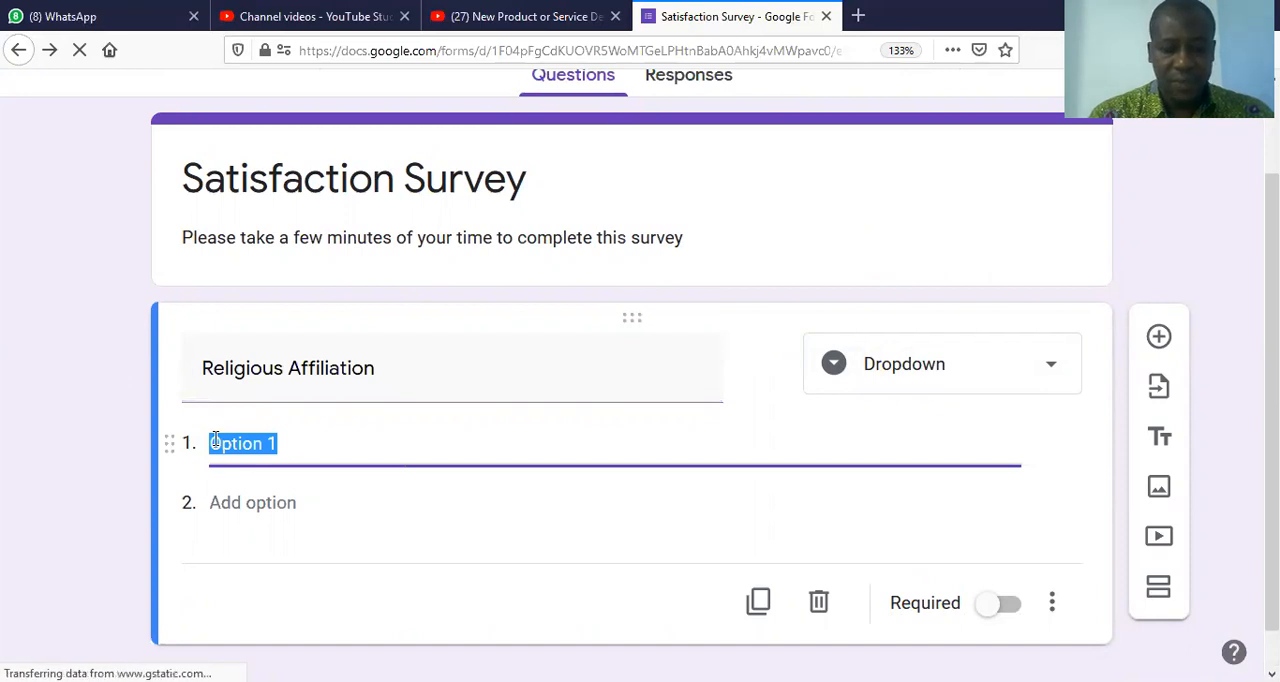
{"action": "type", "text": "Chris"}
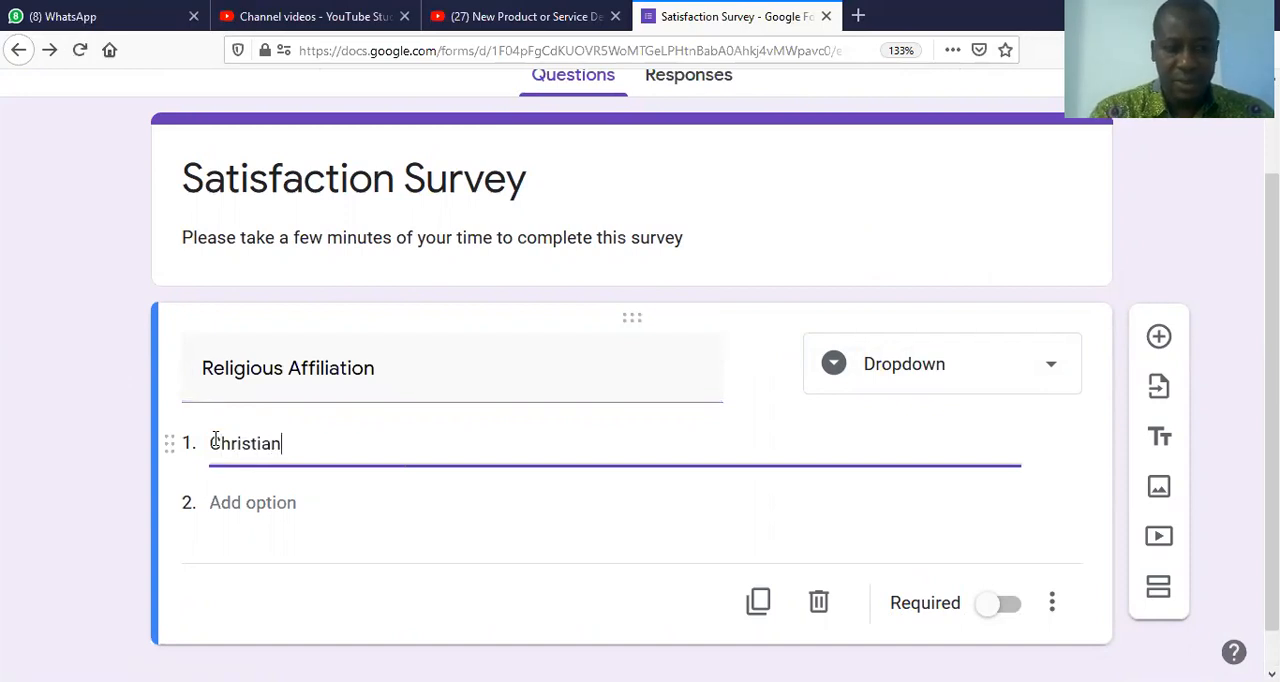
{"action": "type", "text": "tian"}
{"action": "left_click", "coordinate": [240, 499]}
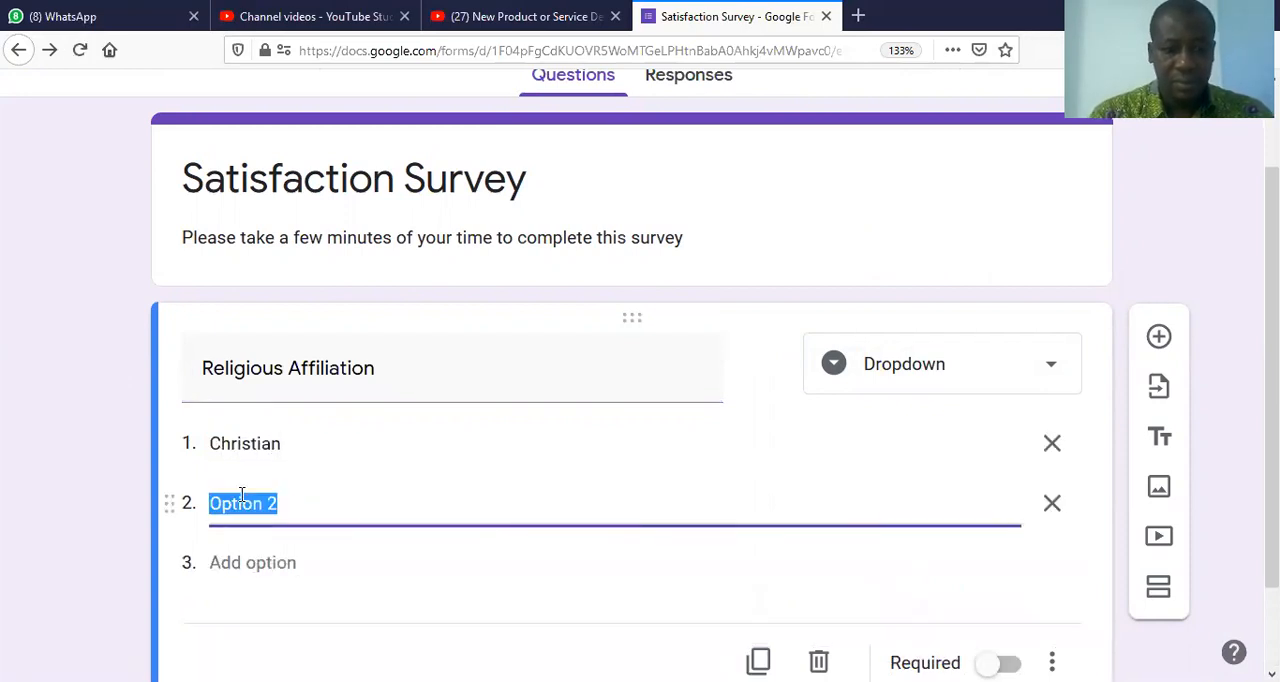
{"action": "type", "text": "Moslem"}
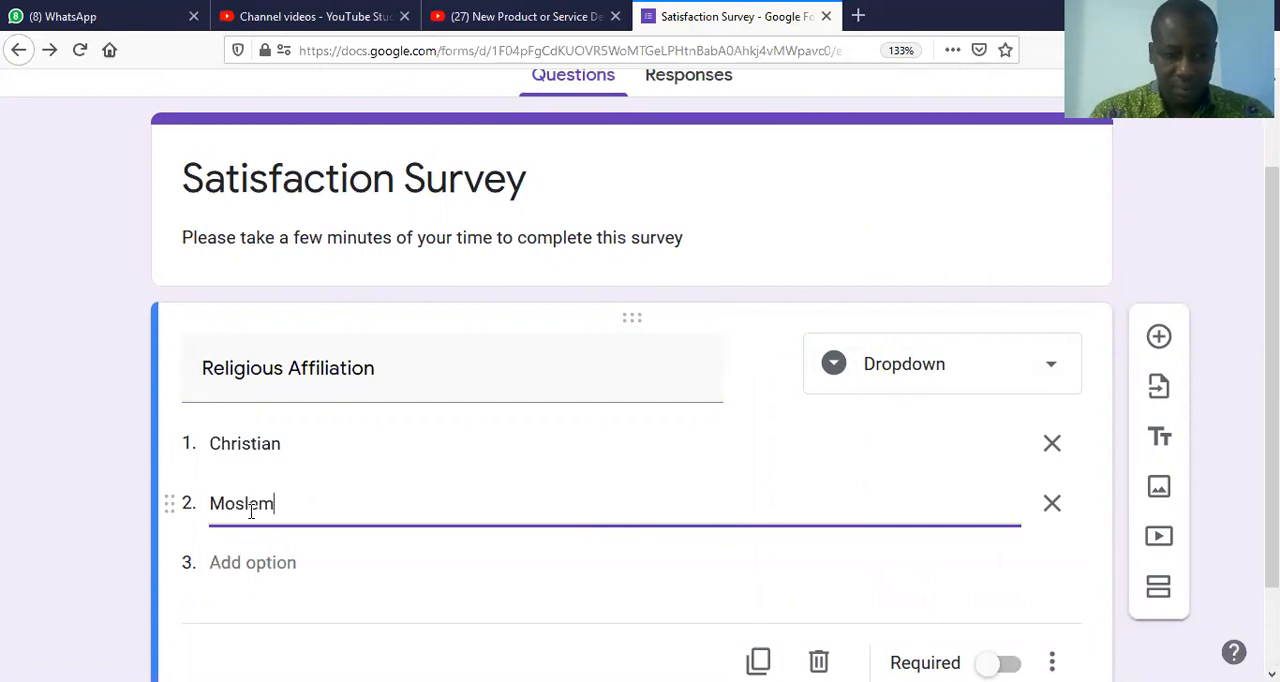
{"action": "left_click", "coordinate": [251, 562]}
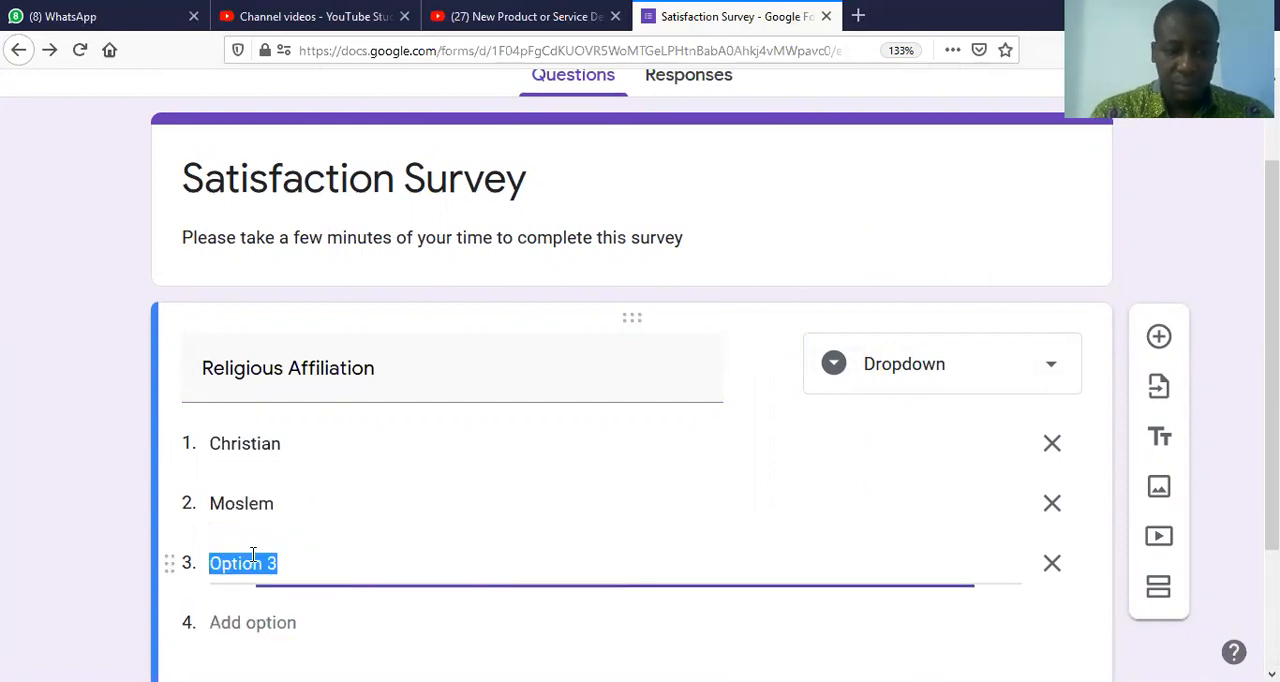
{"action": "type", "text": "Hindu"}
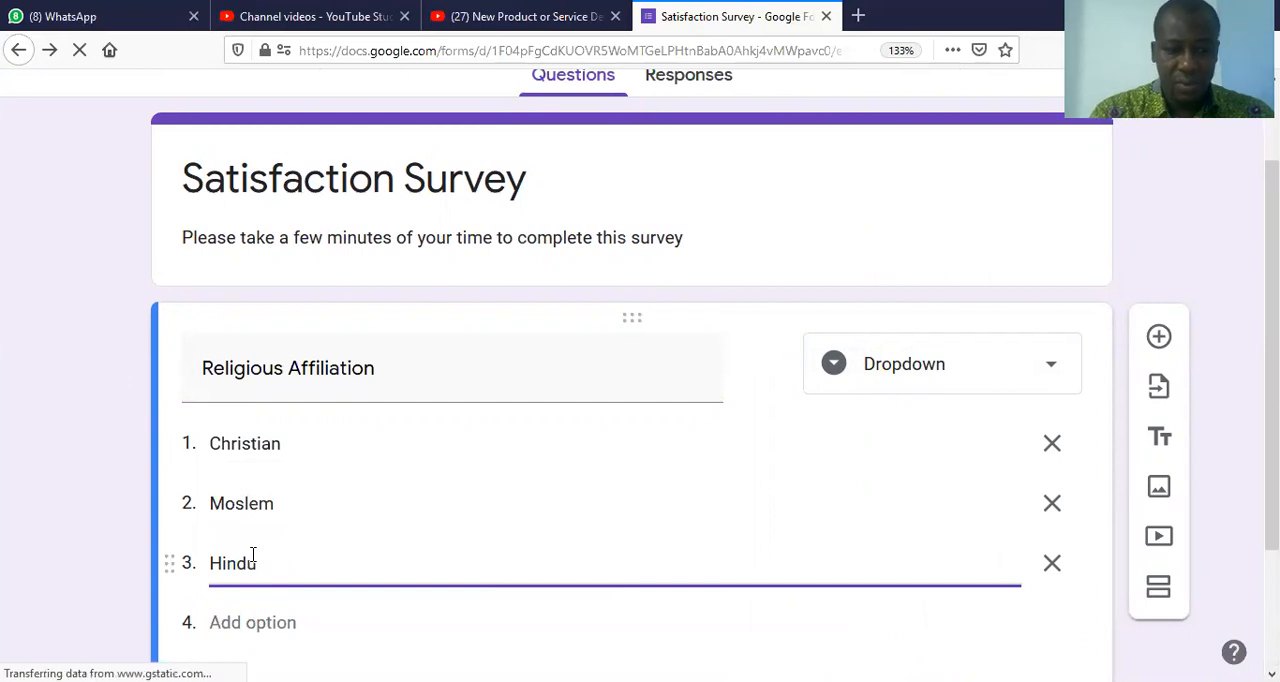
{"action": "left_click", "coordinate": [256, 620]}
{"action": "left_click", "coordinate": [258, 623]}
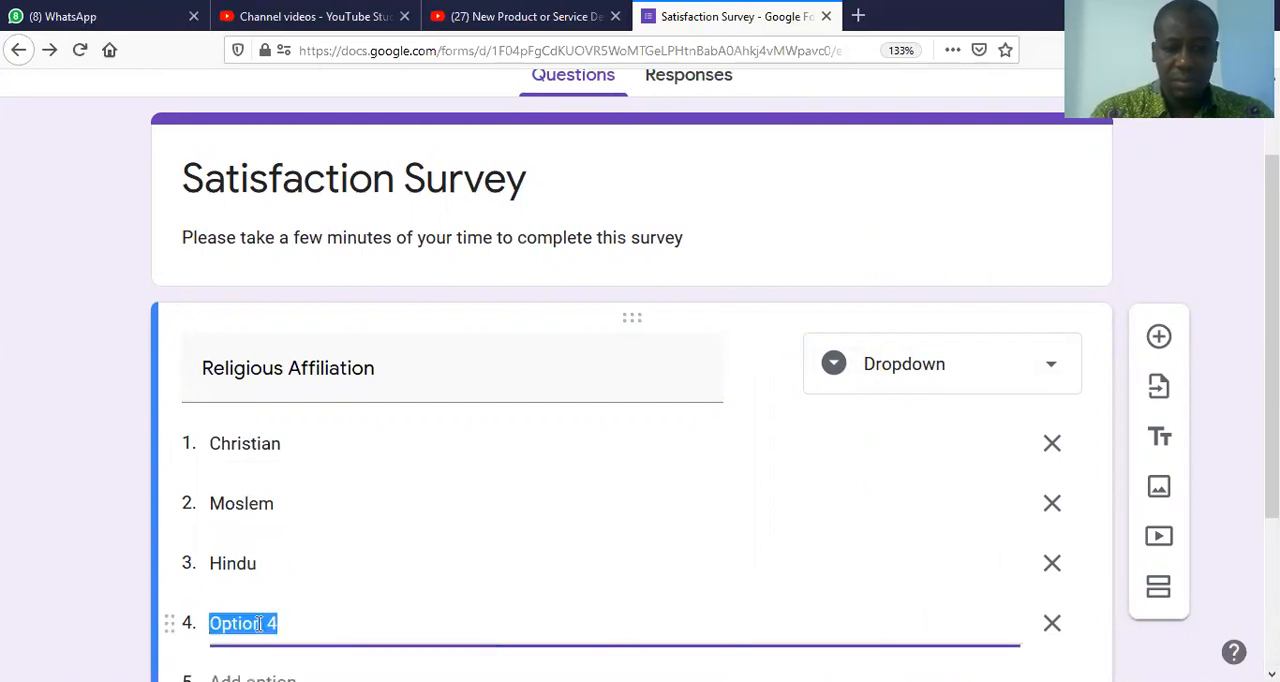
{"action": "type", "text": "Others"}
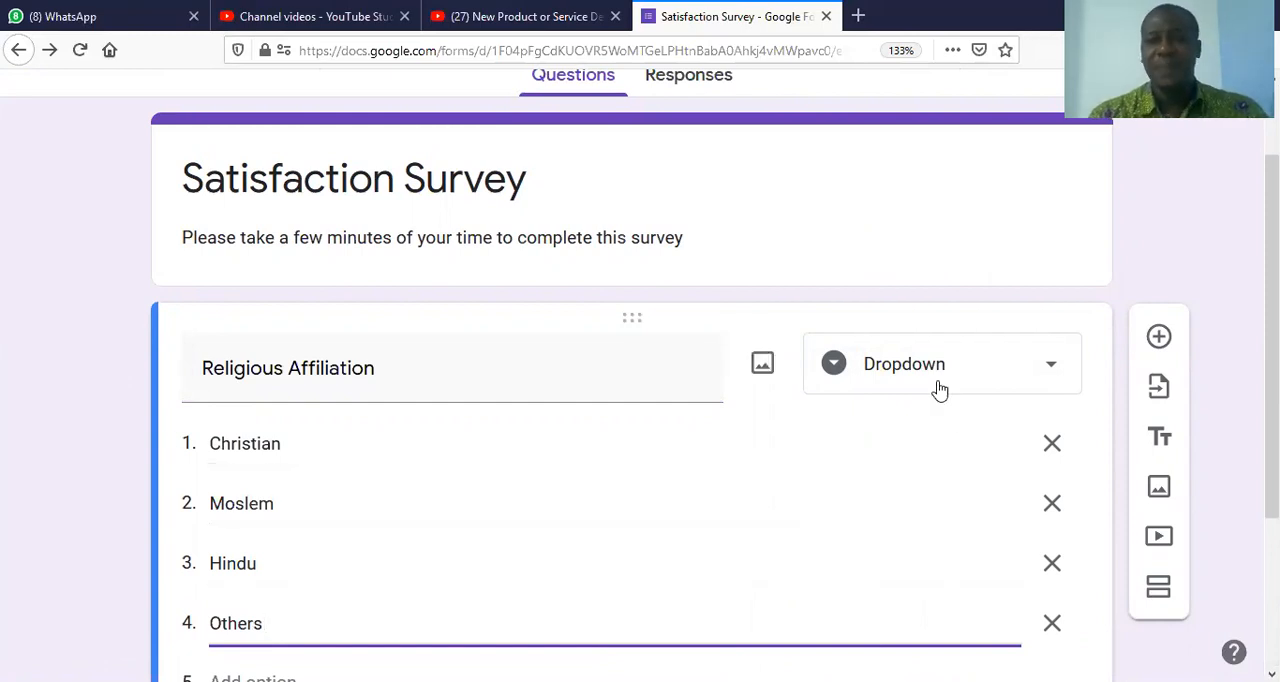
Step: Preview the form and test the Religious Affiliation dropdown by choosing Christian and then Hindu, then return to the form editor
{"action": "scroll", "coordinate": [640, 400], "scroll_direction": "up", "scroll_amount": 2}
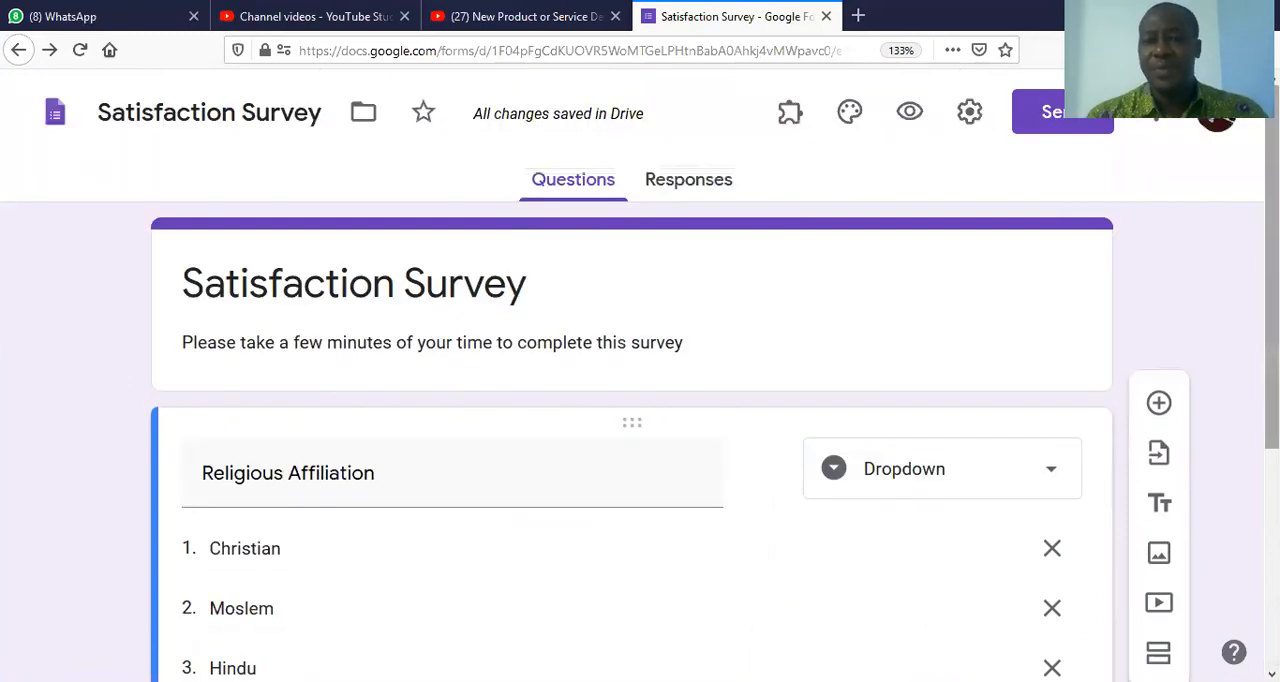
{"action": "left_click", "coordinate": [909, 111]}
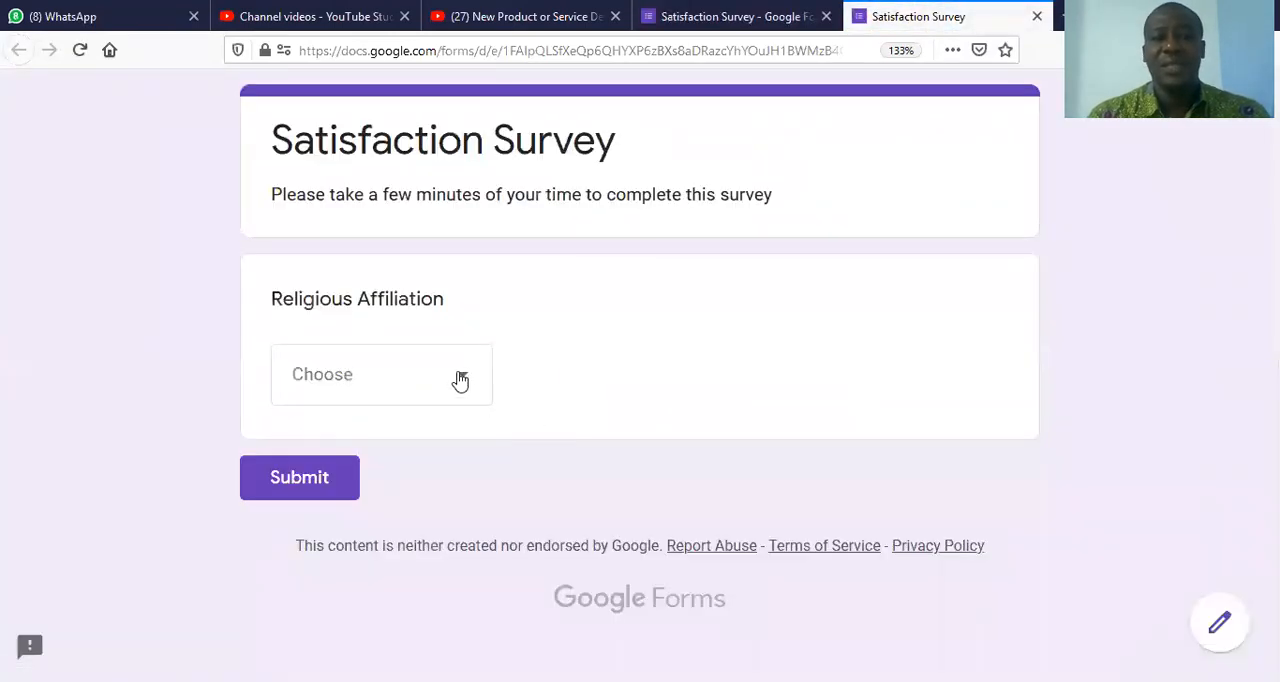
{"action": "left_click", "coordinate": [460, 380]}
{"action": "left_click", "coordinate": [353, 430]}
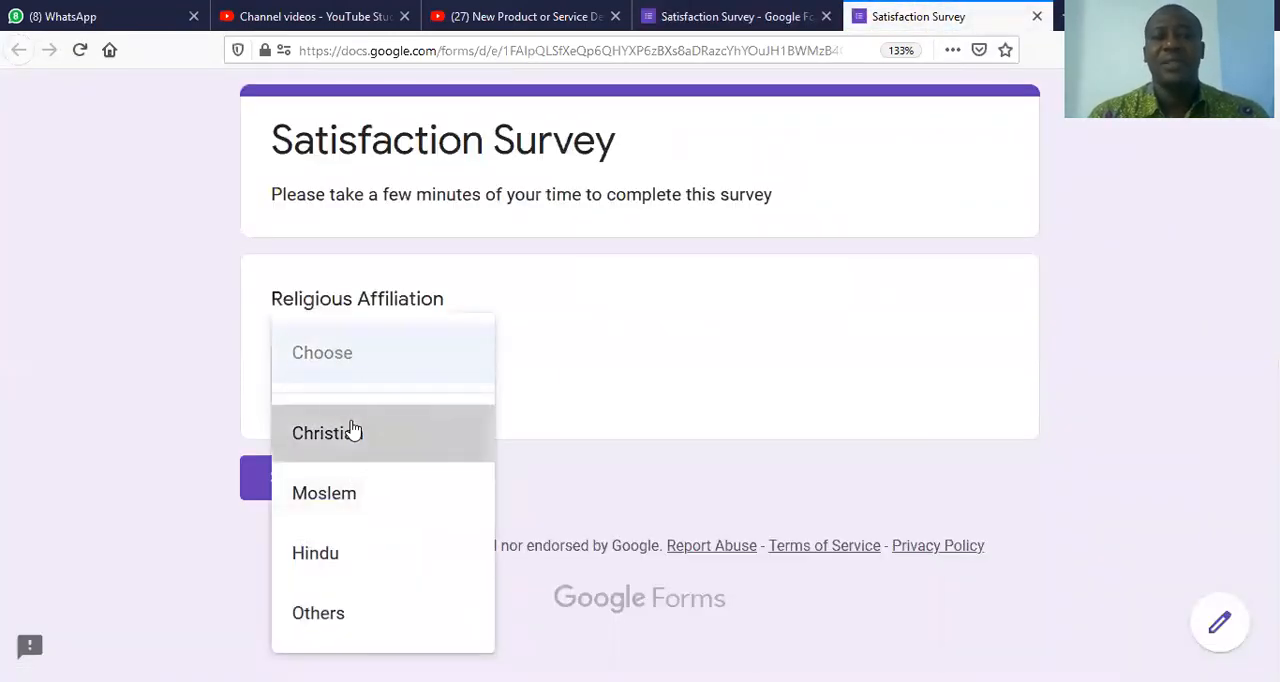
{"action": "left_click", "coordinate": [456, 398]}
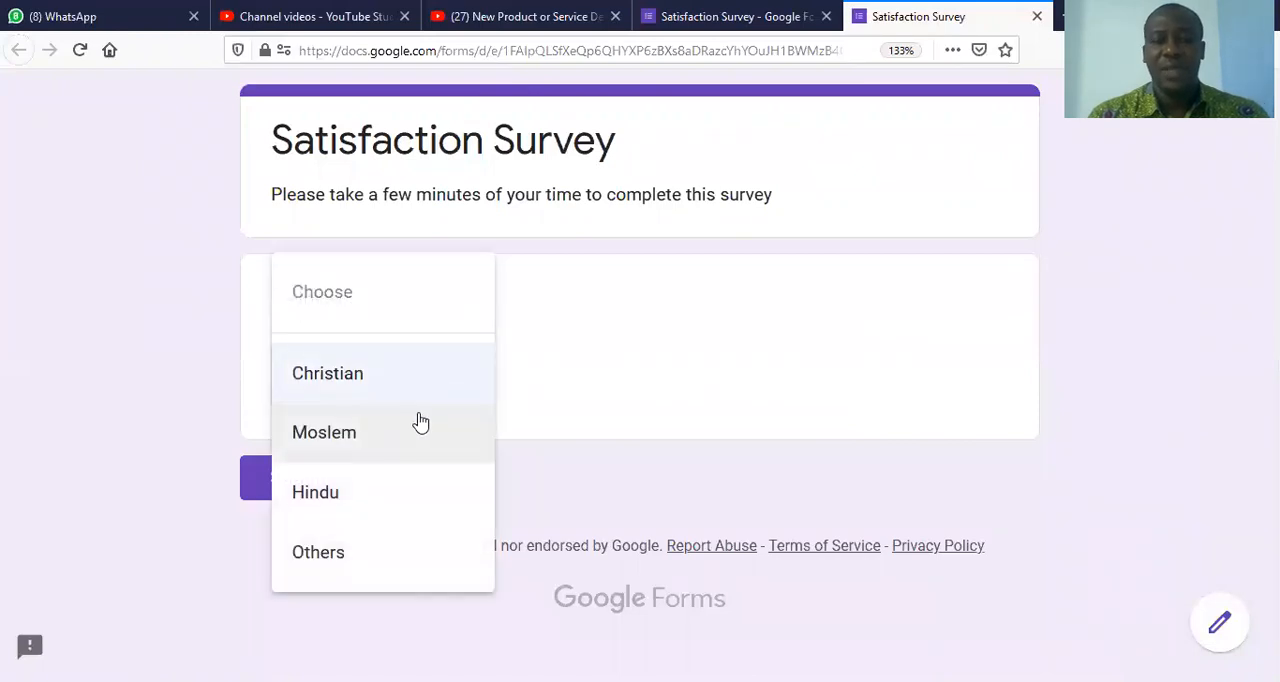
{"action": "left_click", "coordinate": [355, 512]}
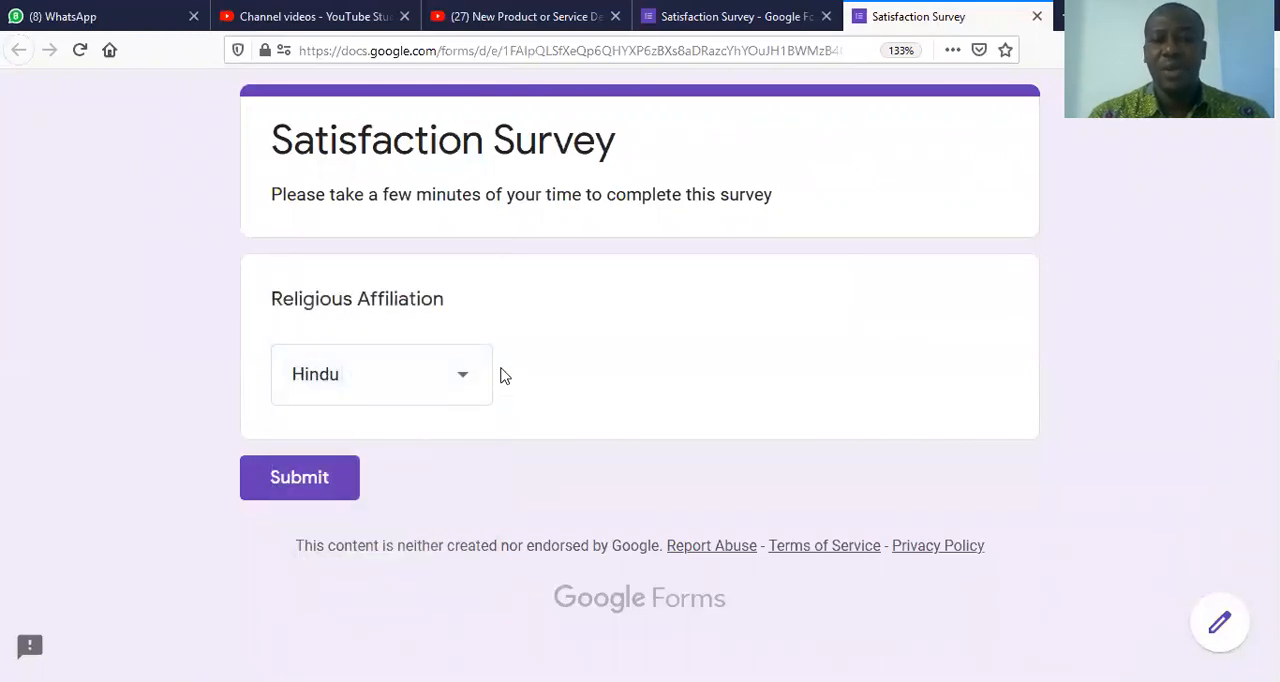
{"action": "left_click", "coordinate": [1037, 16]}
{"action": "left_click", "coordinate": [777, 340]}
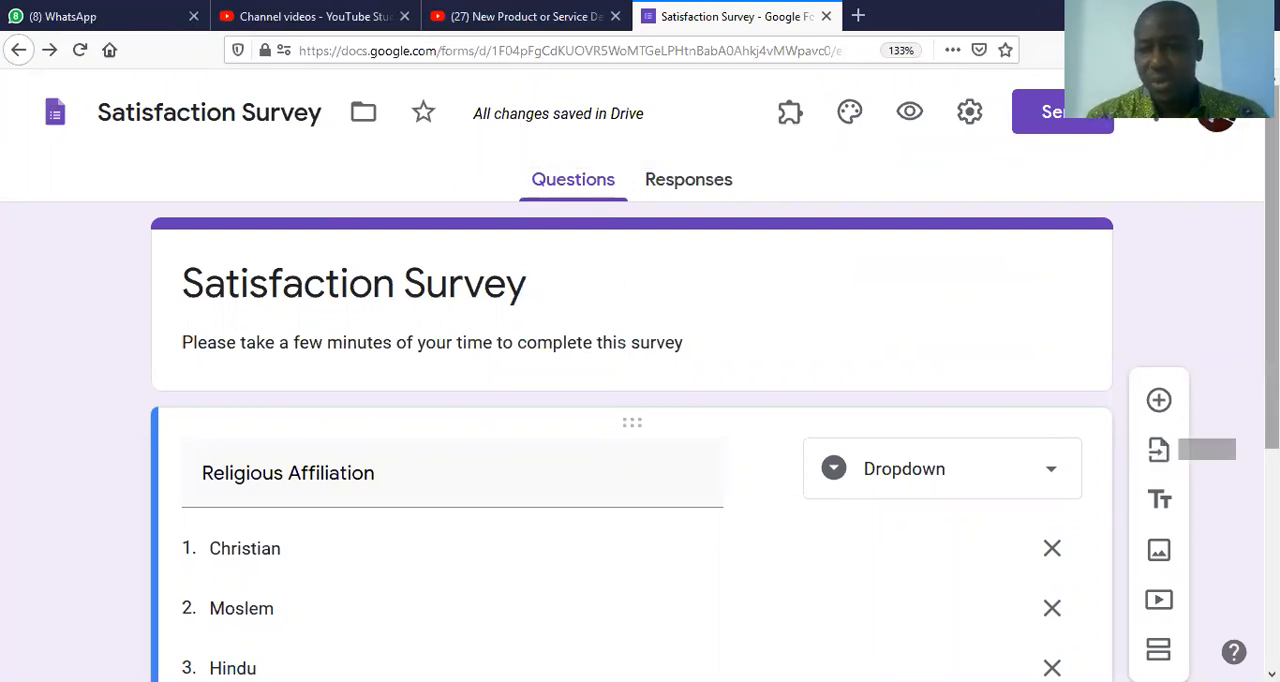
{"action": "scroll", "coordinate": [640, 400], "scroll_direction": "down", "scroll_amount": 3}
{"action": "scroll", "coordinate": [640, 400], "scroll_direction": "down", "scroll_amount": 3}
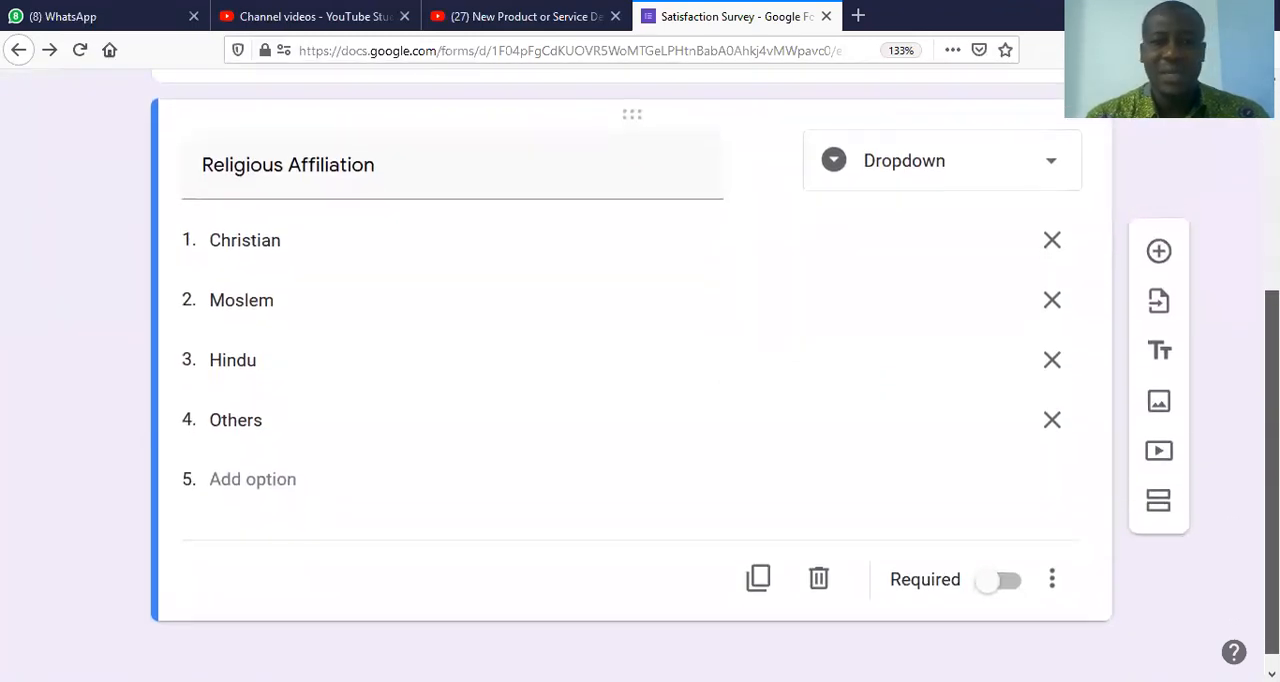
{"action": "scroll", "coordinate": [640, 400], "scroll_direction": "up", "scroll_amount": 5}
{"action": "scroll", "coordinate": [640, 400], "scroll_direction": "down", "scroll_amount": 3}
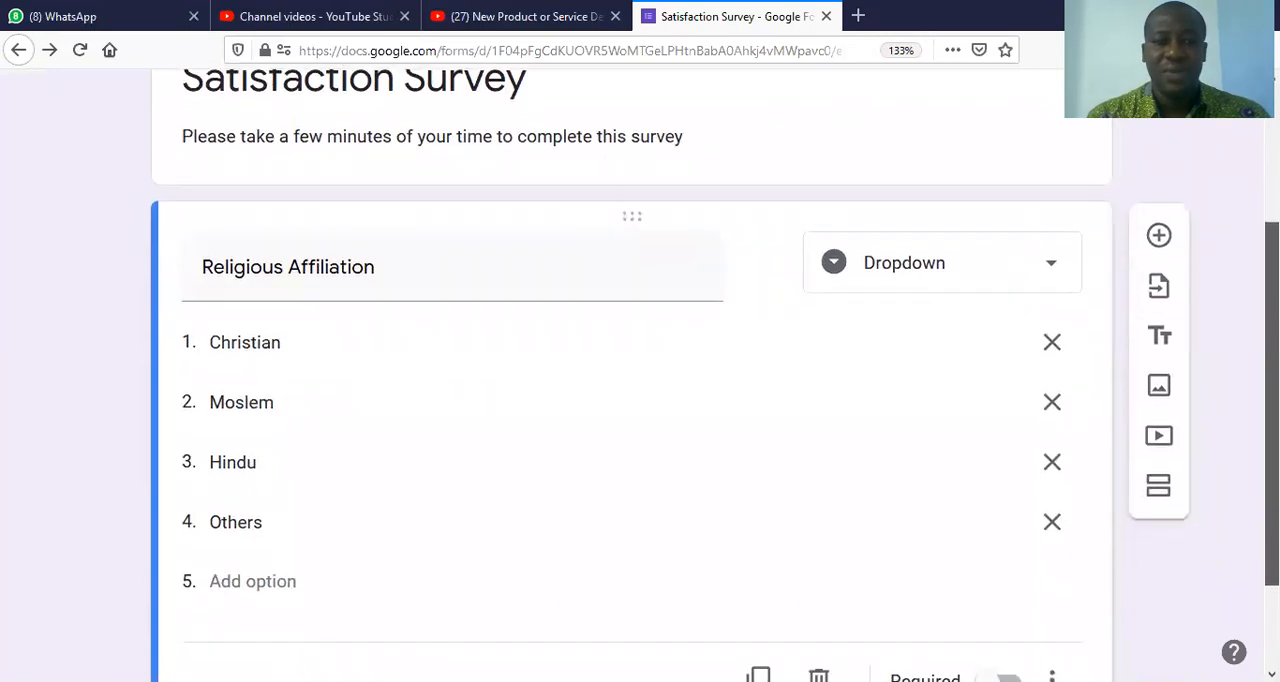
{"action": "left_click", "coordinate": [1055, 287]}
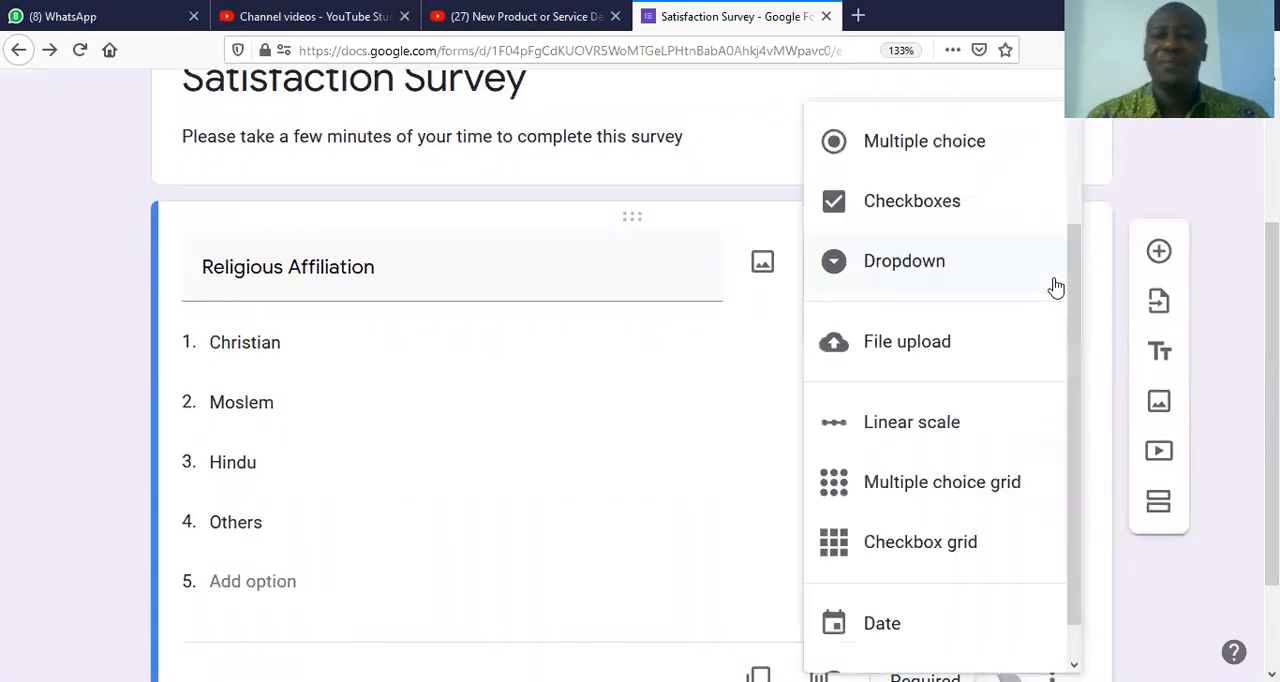
{"action": "left_click", "coordinate": [929, 358]}
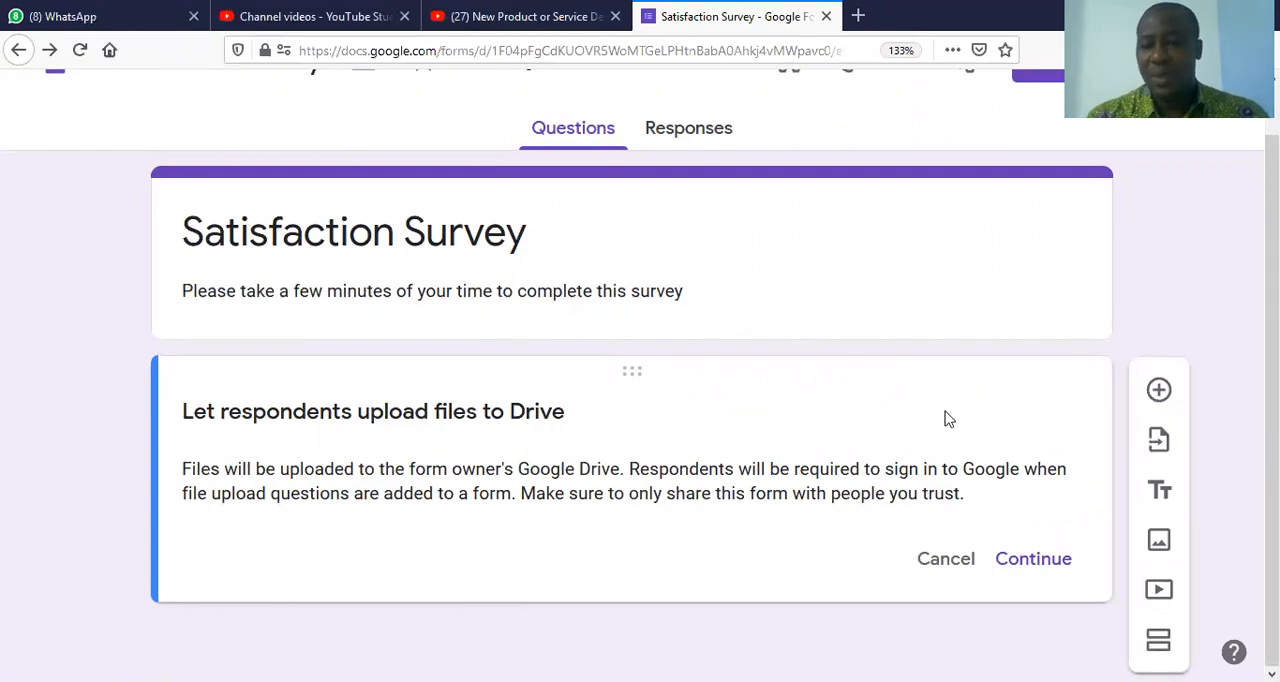
{"action": "left_click", "coordinate": [960, 565]}
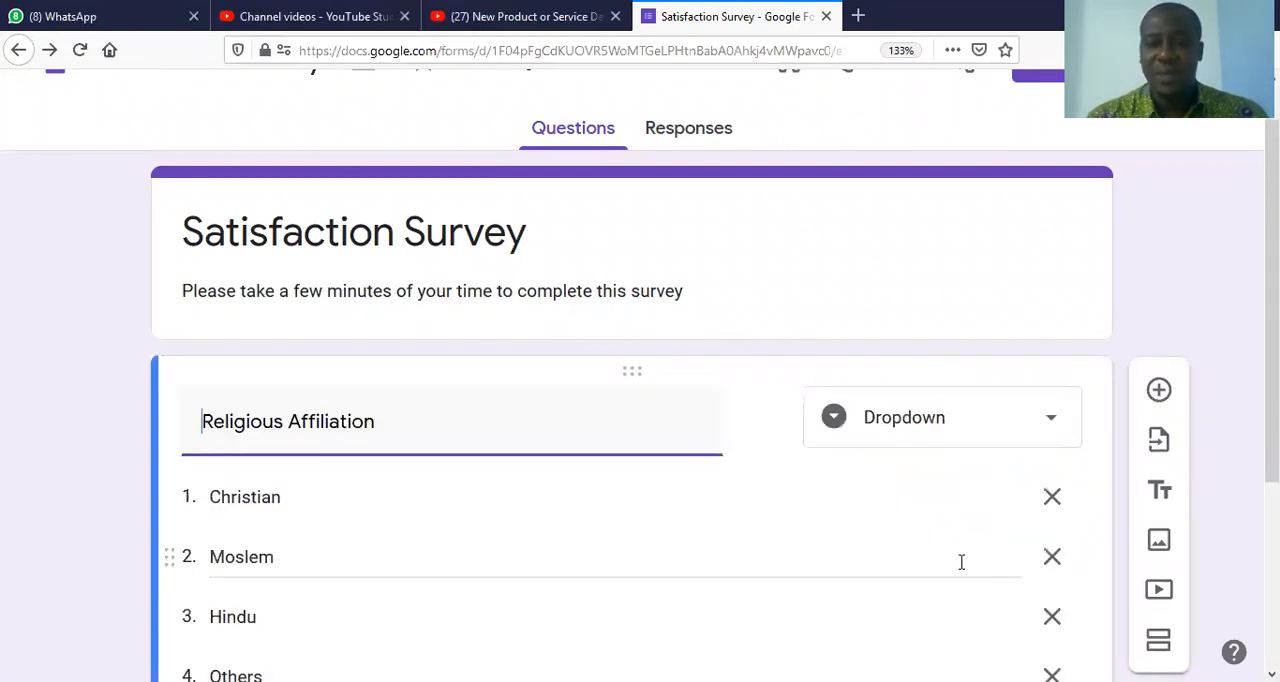
Step: Change the Religious Affiliation question to File upload, allowing respondents to upload files to Drive, and replace the question text with "Load File"
{"action": "left_click", "coordinate": [1050, 438]}
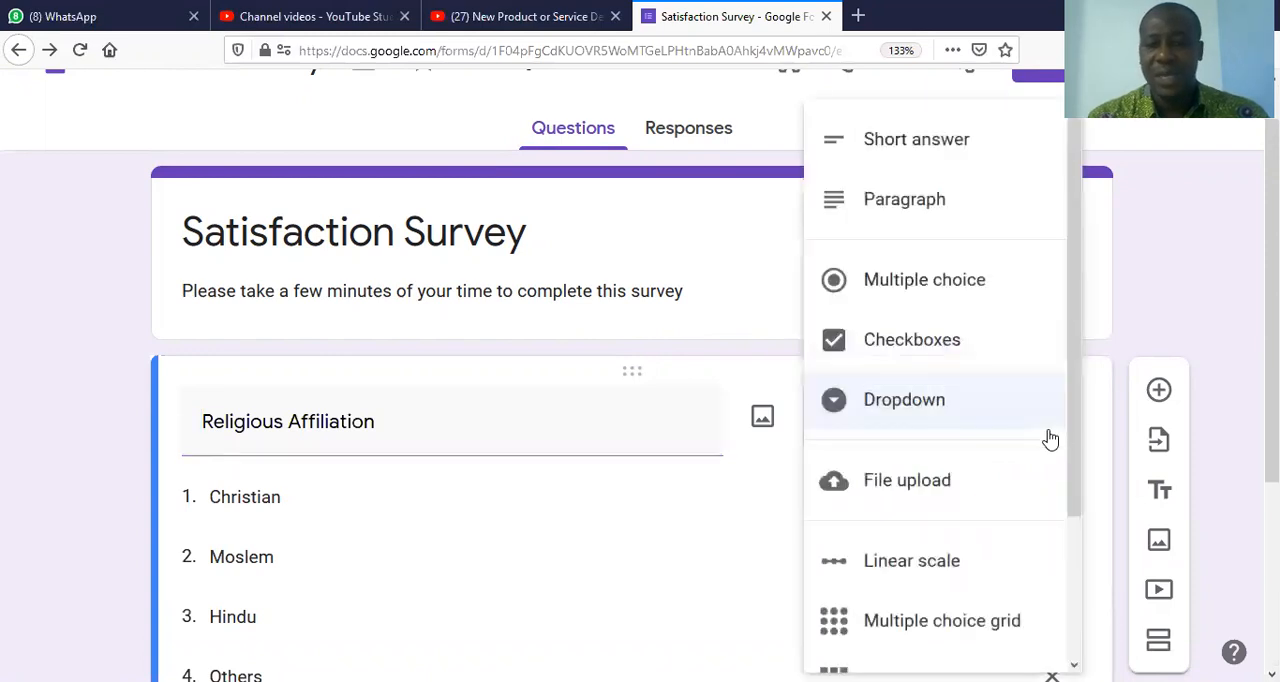
{"action": "left_click", "coordinate": [930, 485]}
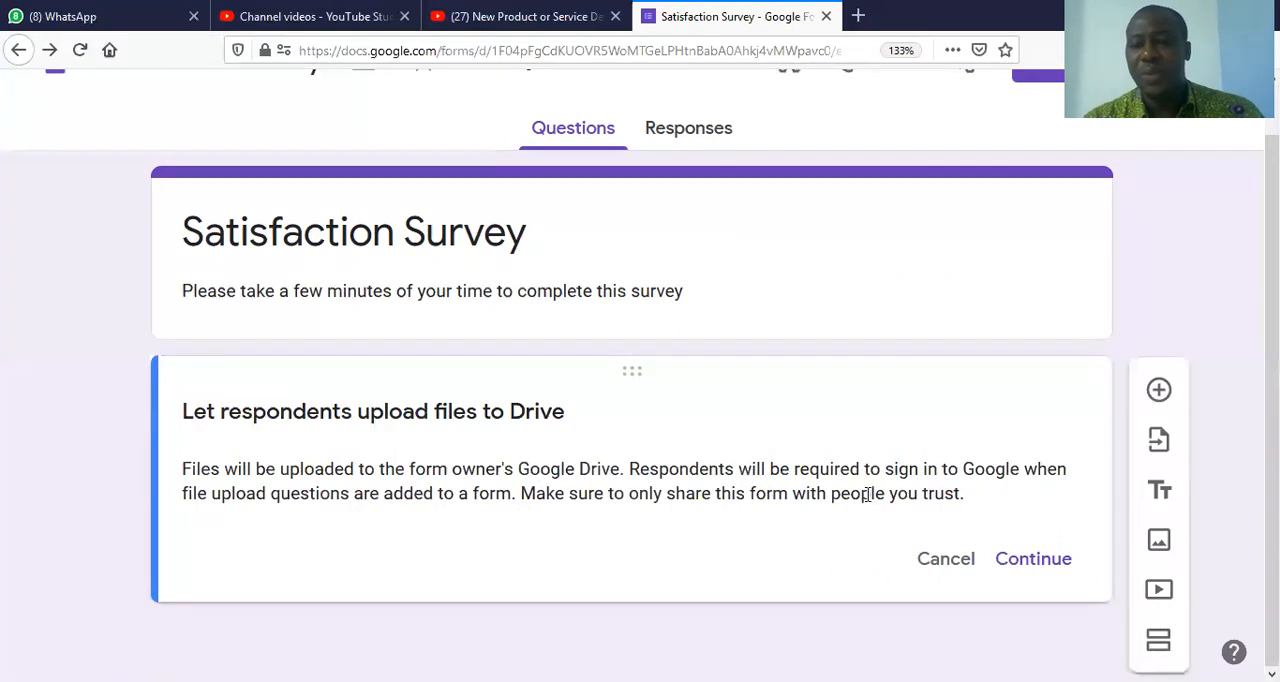
{"action": "left_click", "coordinate": [1040, 560]}
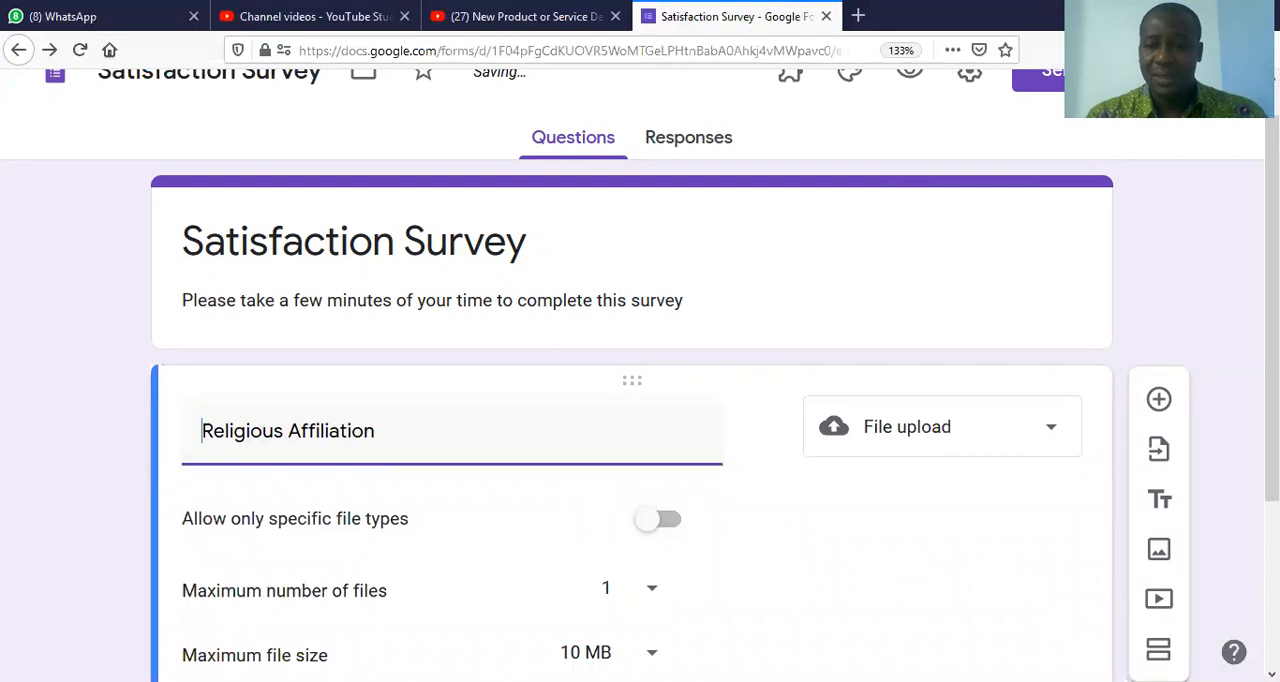
{"action": "scroll", "coordinate": [1270, 400], "scroll_direction": "down", "scroll_amount": 3}
{"action": "left_click_drag", "start_coordinate": [1271, 430], "coordinate": [1271, 461]}
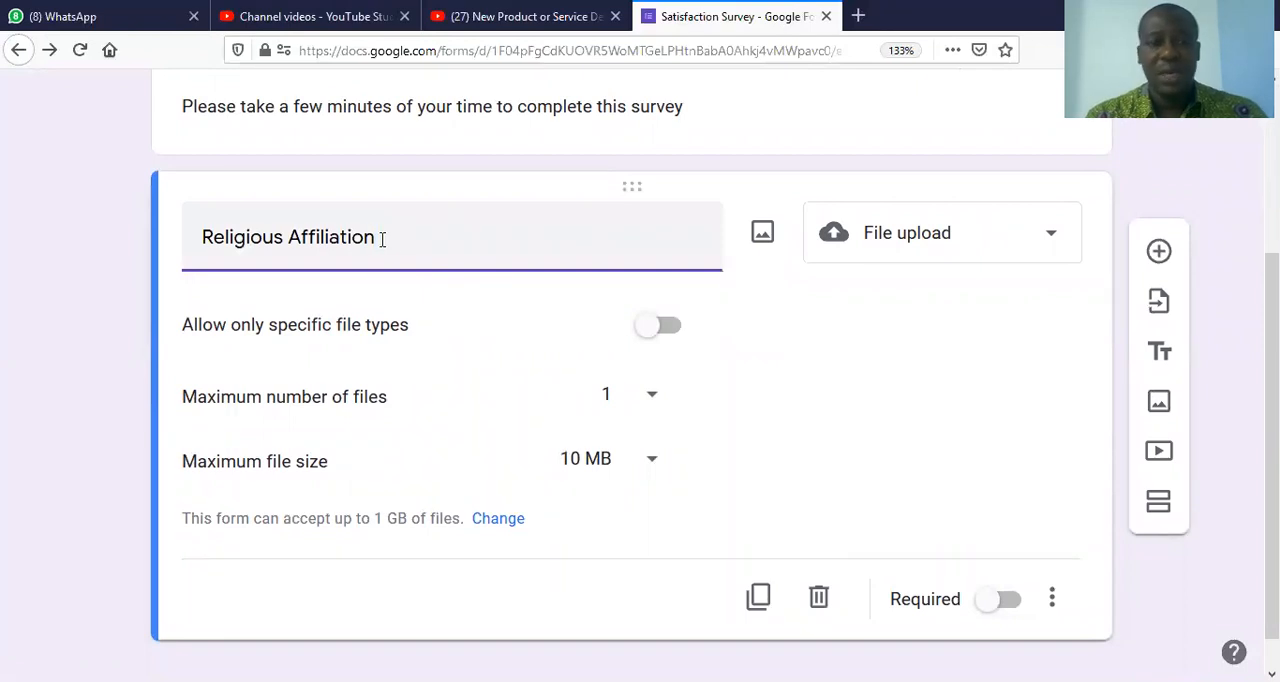
{"action": "left_click_drag", "start_coordinate": [381, 238], "coordinate": [172, 232]}
{"action": "type", "text": "Load"}
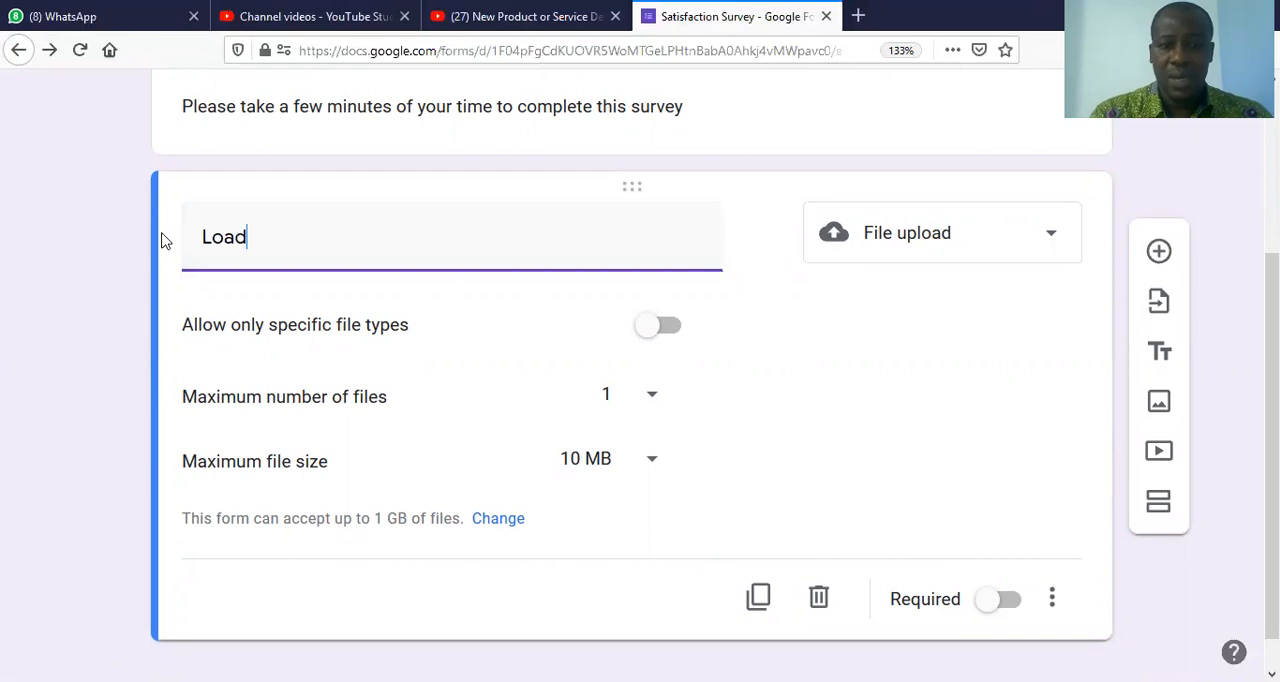
{"action": "type", "text": " File"}
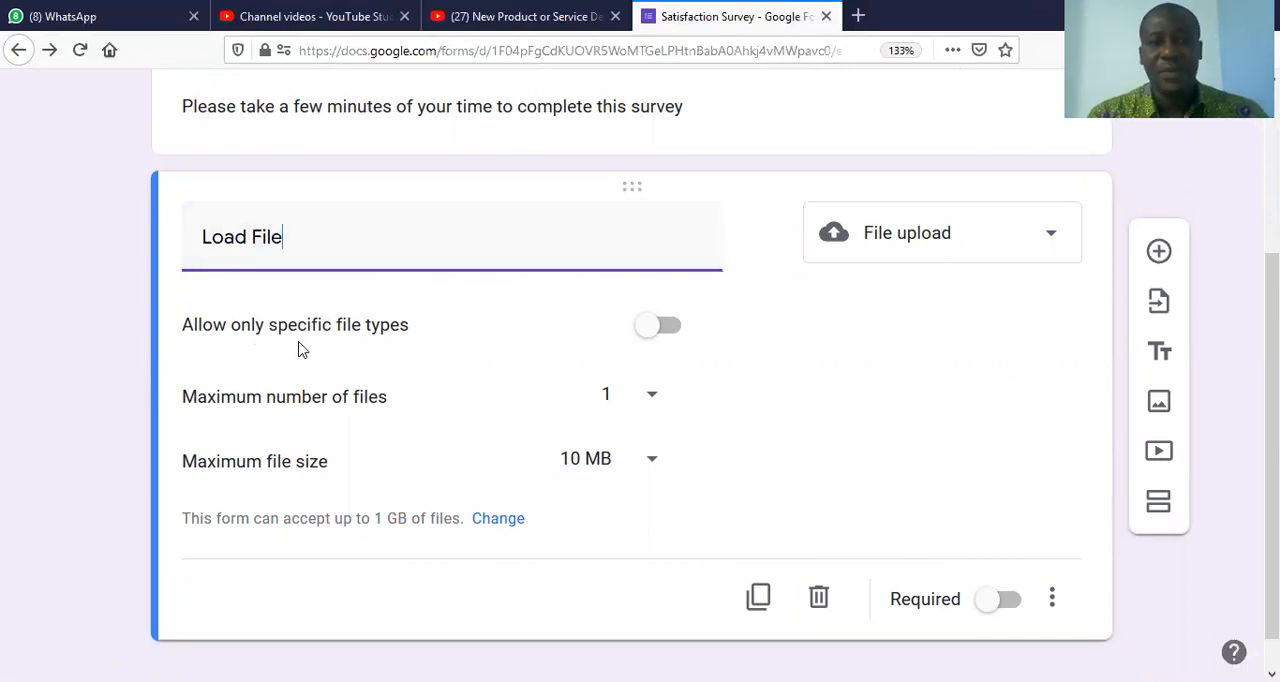
Step: Allow only specific file types for the Load File question: Document, PDF, Image and Presentation
{"action": "left_click", "coordinate": [651, 333]}
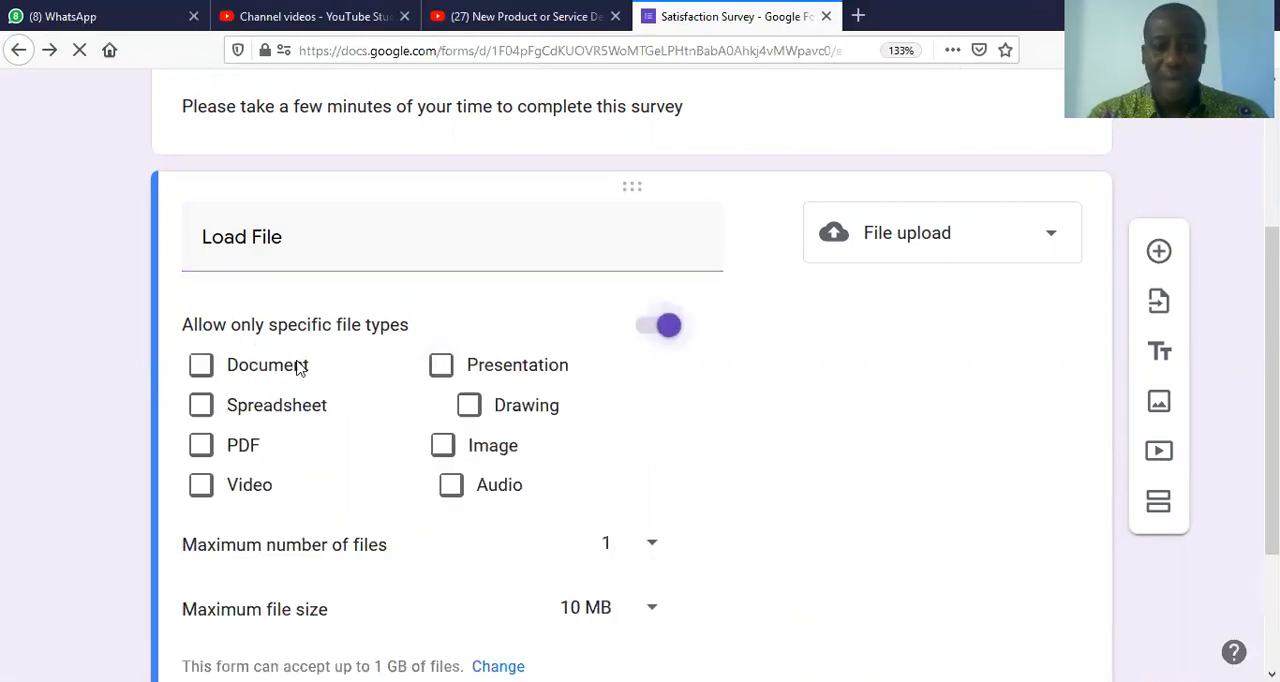
{"action": "left_click", "coordinate": [202, 372]}
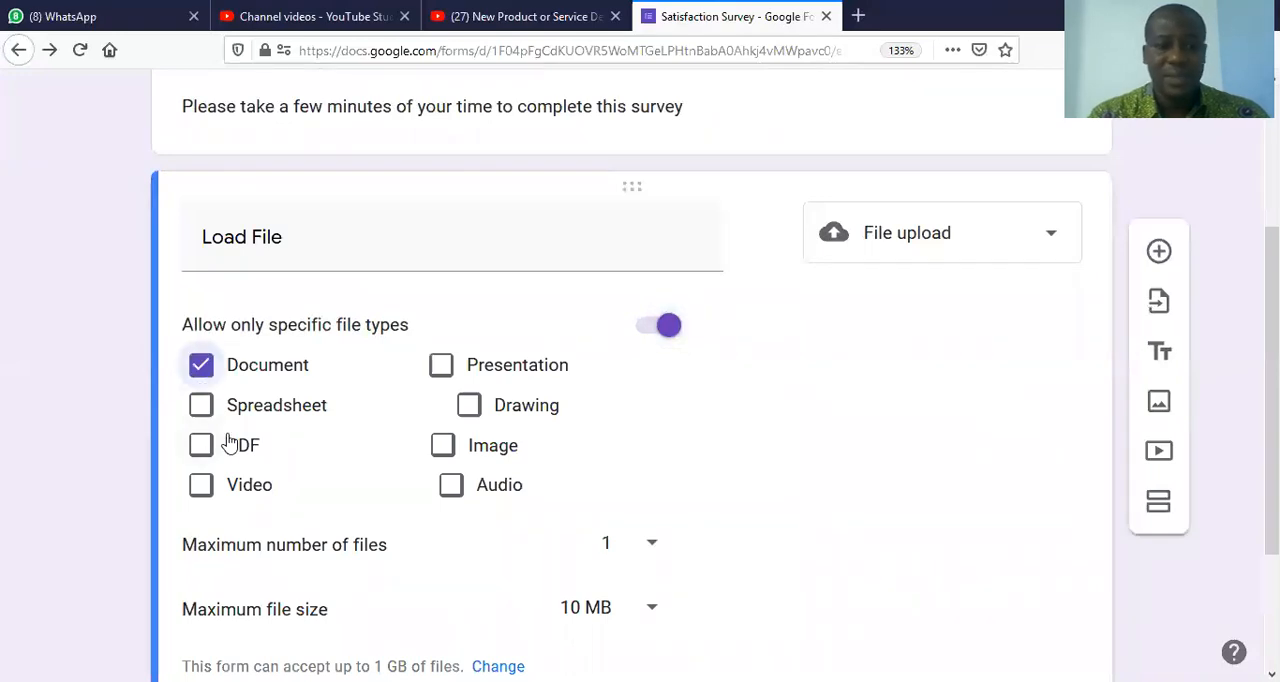
{"action": "left_click", "coordinate": [203, 449]}
{"action": "left_click", "coordinate": [440, 447]}
{"action": "left_click", "coordinate": [443, 367]}
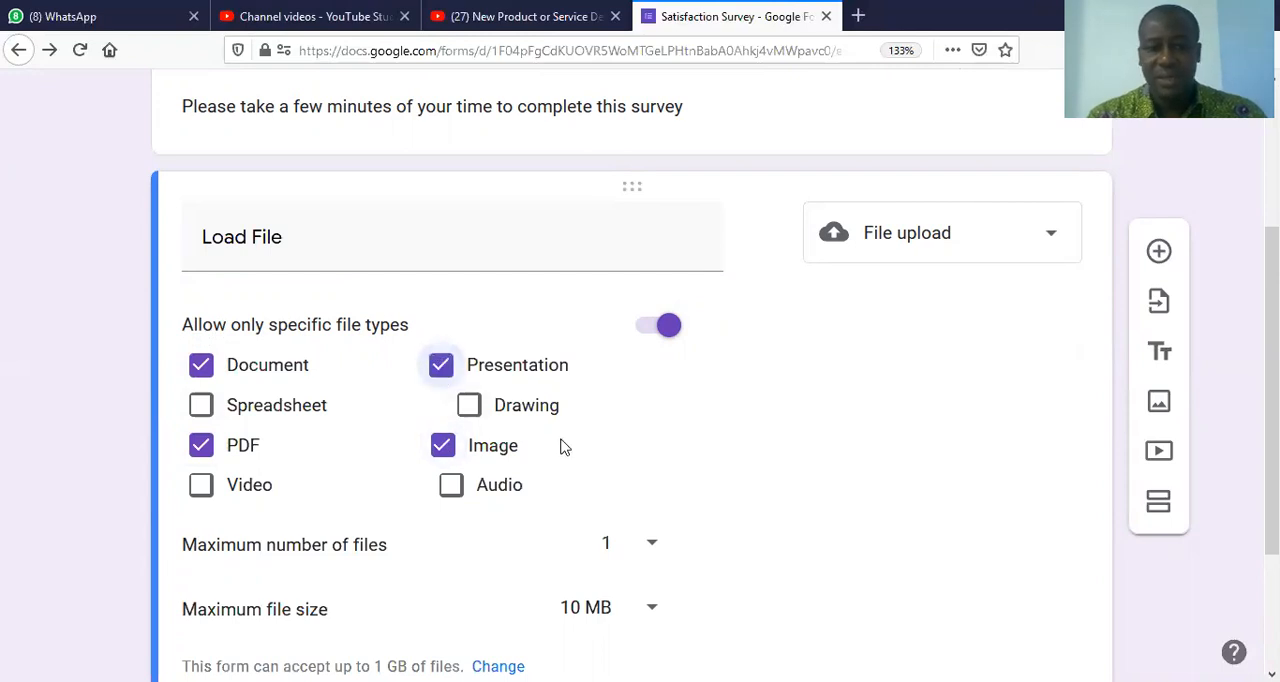
Step: Examine the available choices for the maximum file size and the maximum number of files without changing either
{"action": "left_click", "coordinate": [651, 612]}
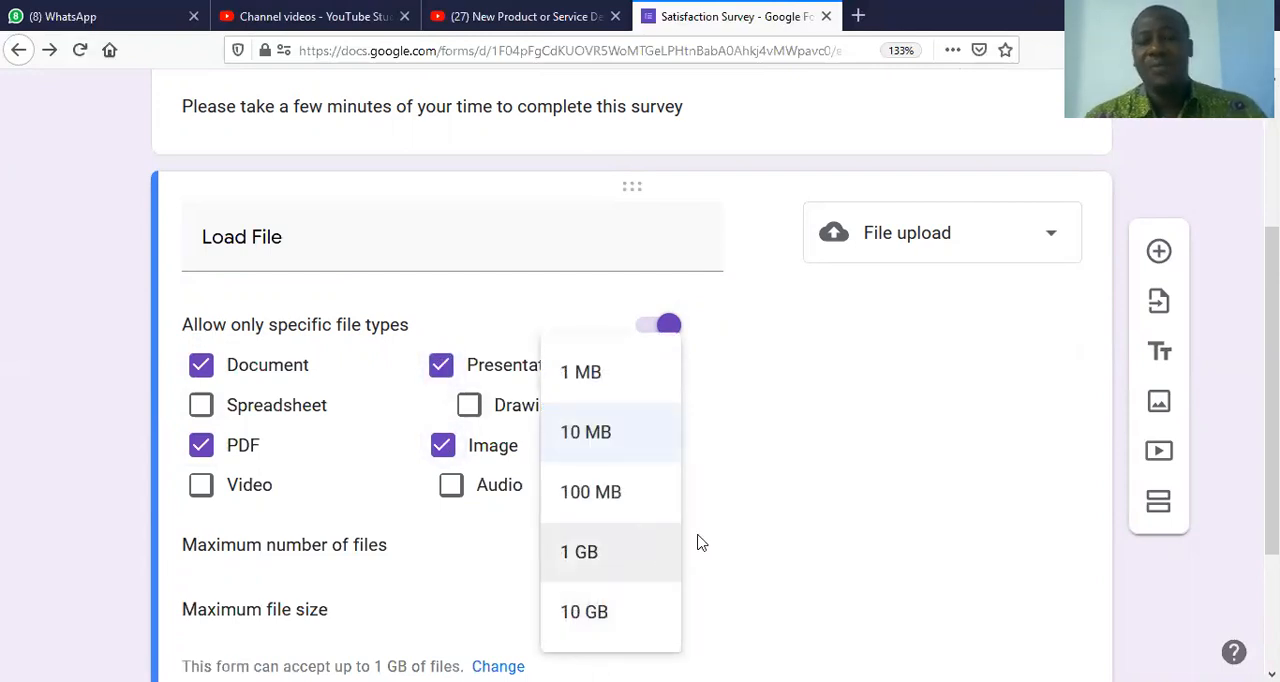
{"action": "left_click", "coordinate": [835, 477]}
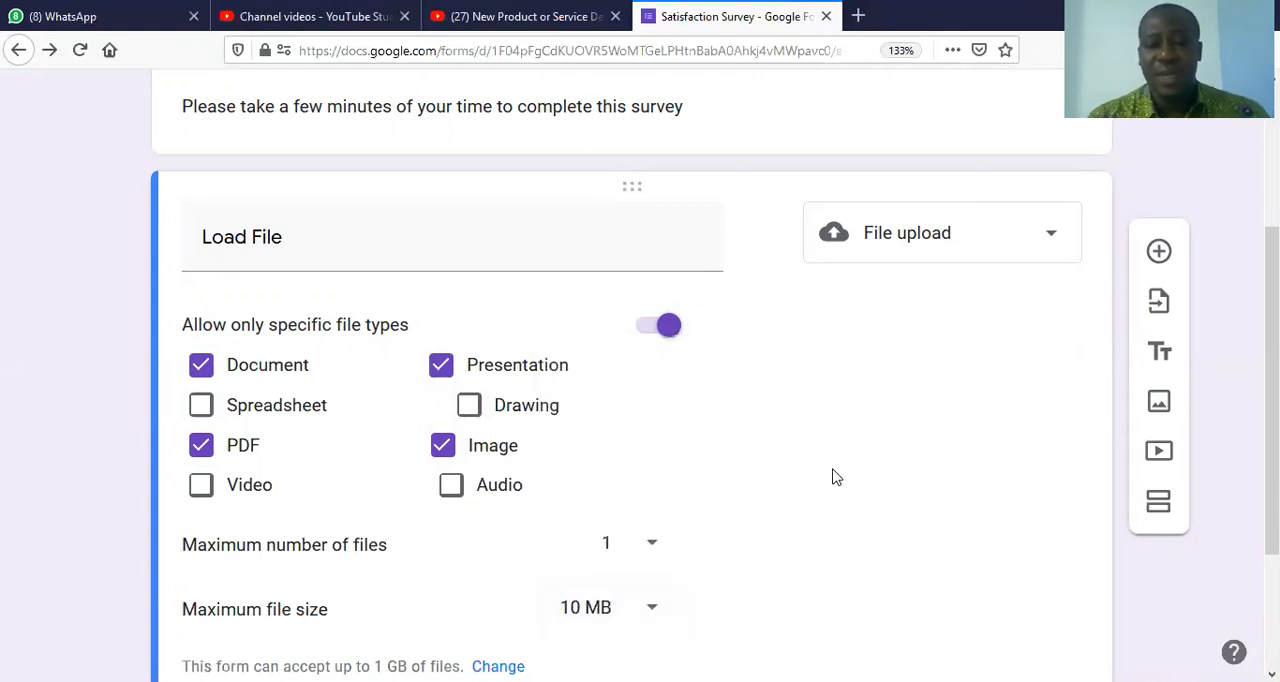
{"action": "scroll", "coordinate": [1272, 450], "scroll_direction": "down", "scroll_amount": 2}
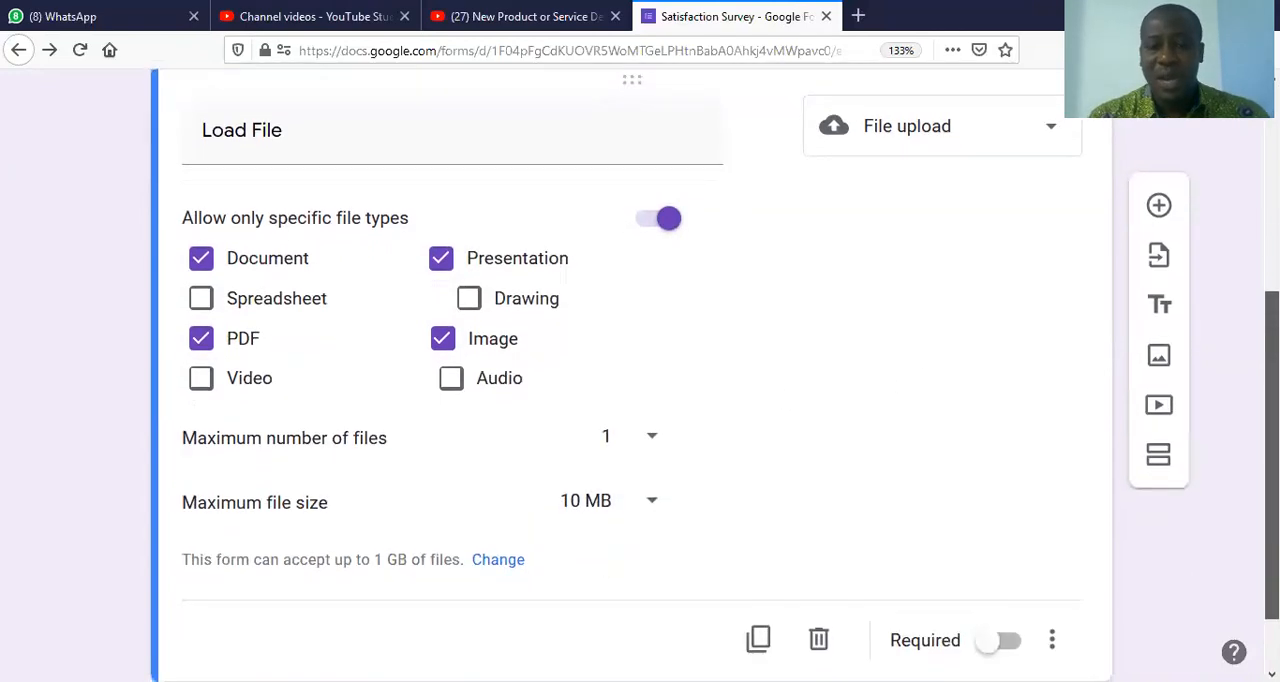
{"action": "scroll", "coordinate": [1272, 450], "scroll_direction": "down", "scroll_amount": 1}
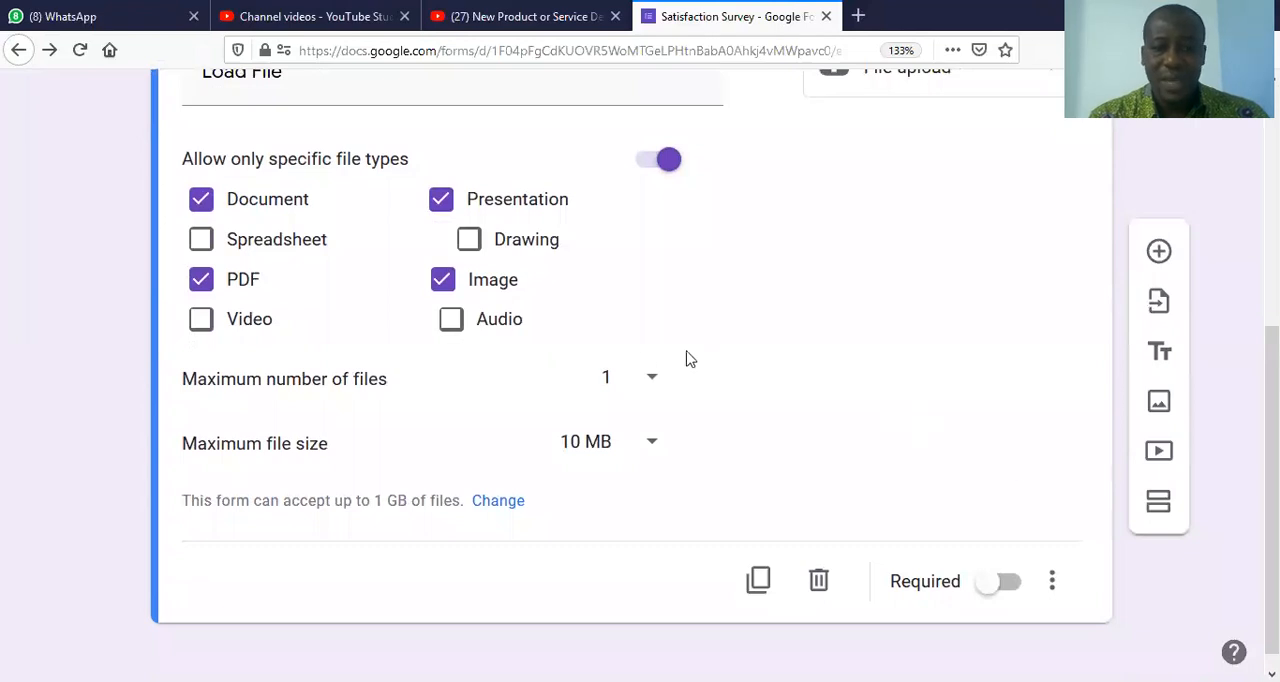
{"action": "left_click", "coordinate": [645, 380]}
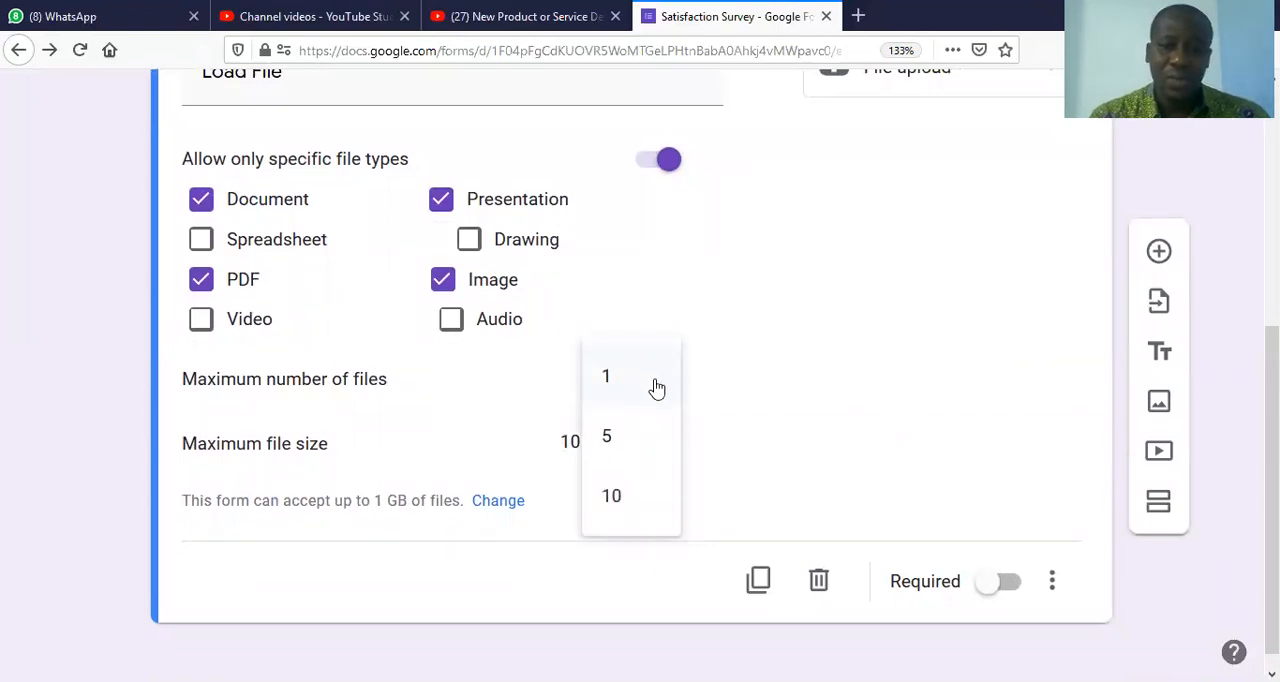
{"action": "left_click", "coordinate": [735, 350]}
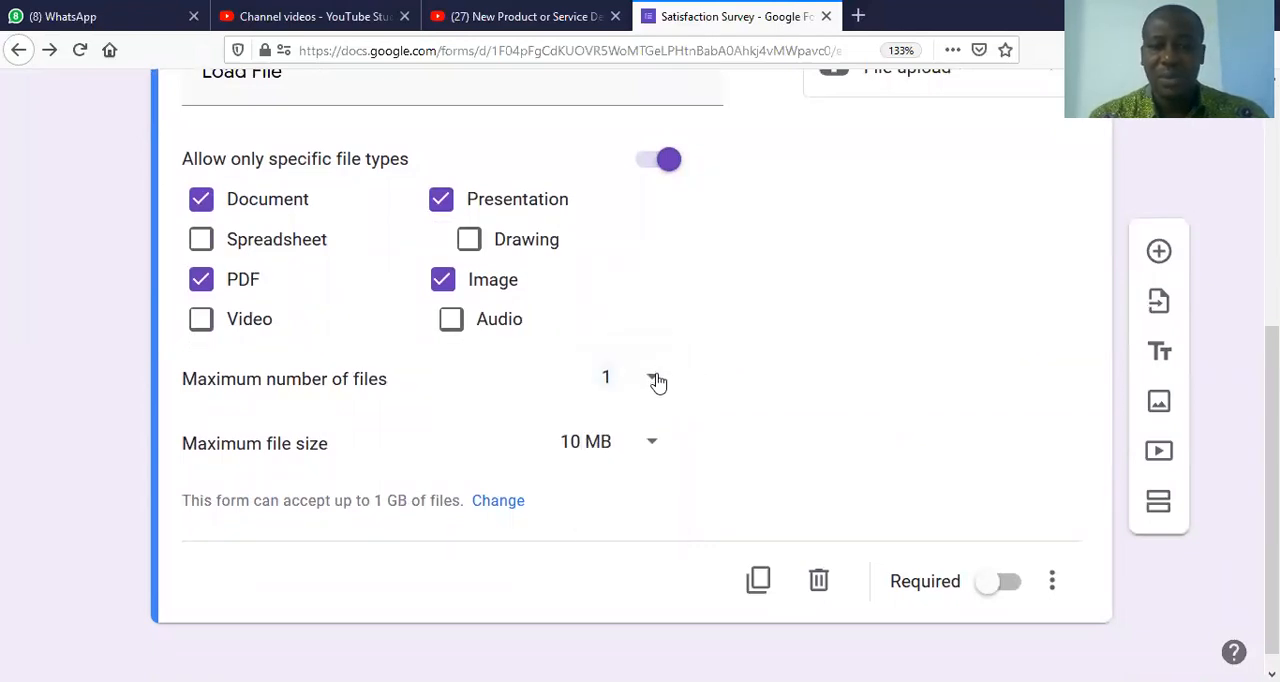
{"action": "left_click", "coordinate": [659, 380]}
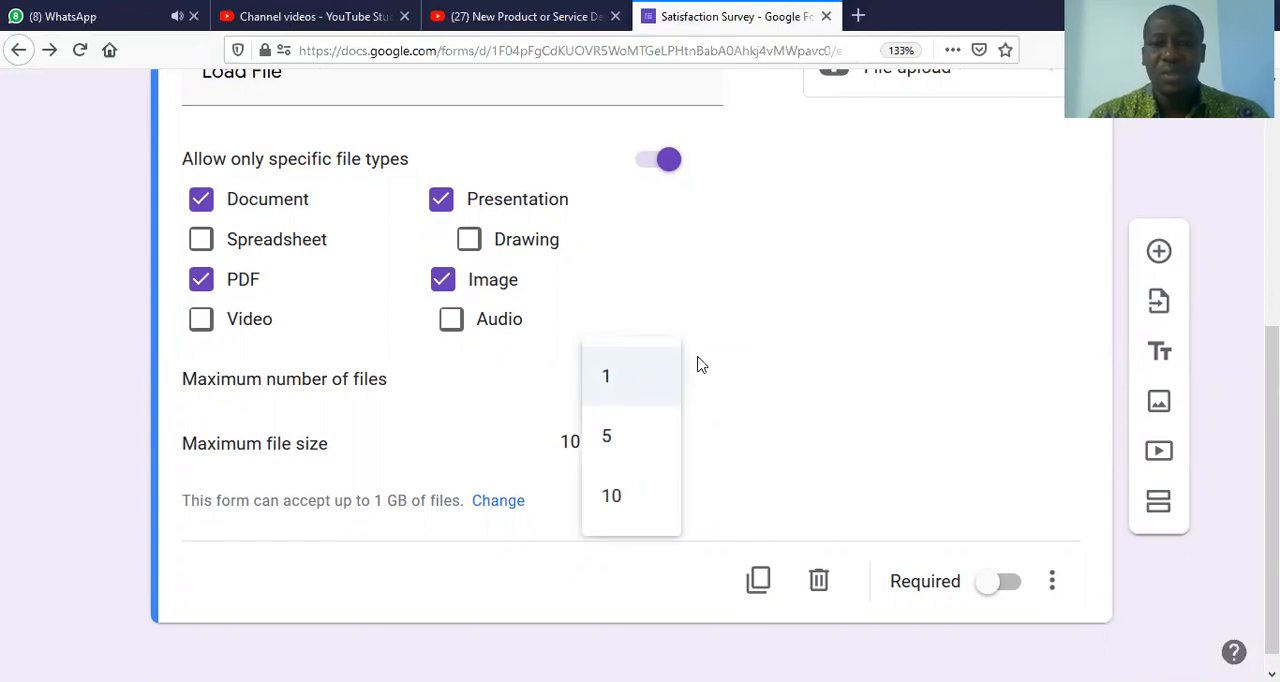
{"action": "left_click", "coordinate": [700, 365]}
Step: Preview the form and follow its link to fix the file upload settings, continuing past the upload limit notice
{"action": "scroll", "coordinate": [1150, 310], "scroll_direction": "up", "scroll_amount": 4}
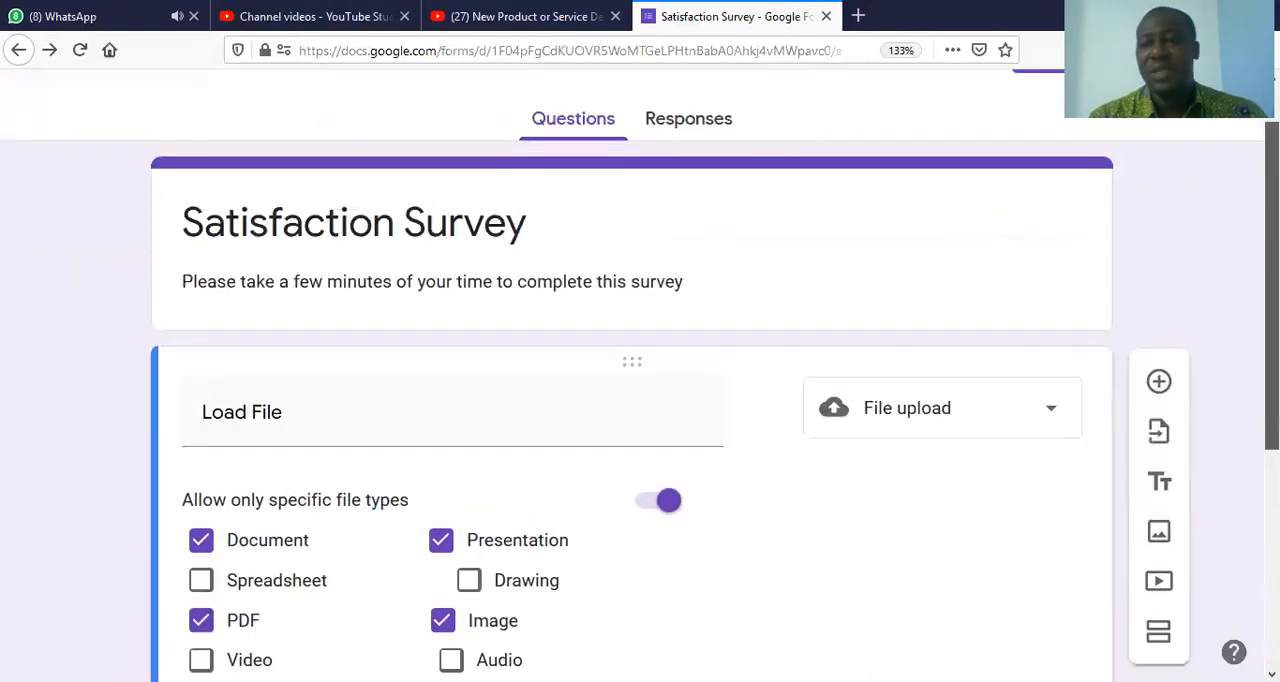
{"action": "left_click", "coordinate": [909, 112]}
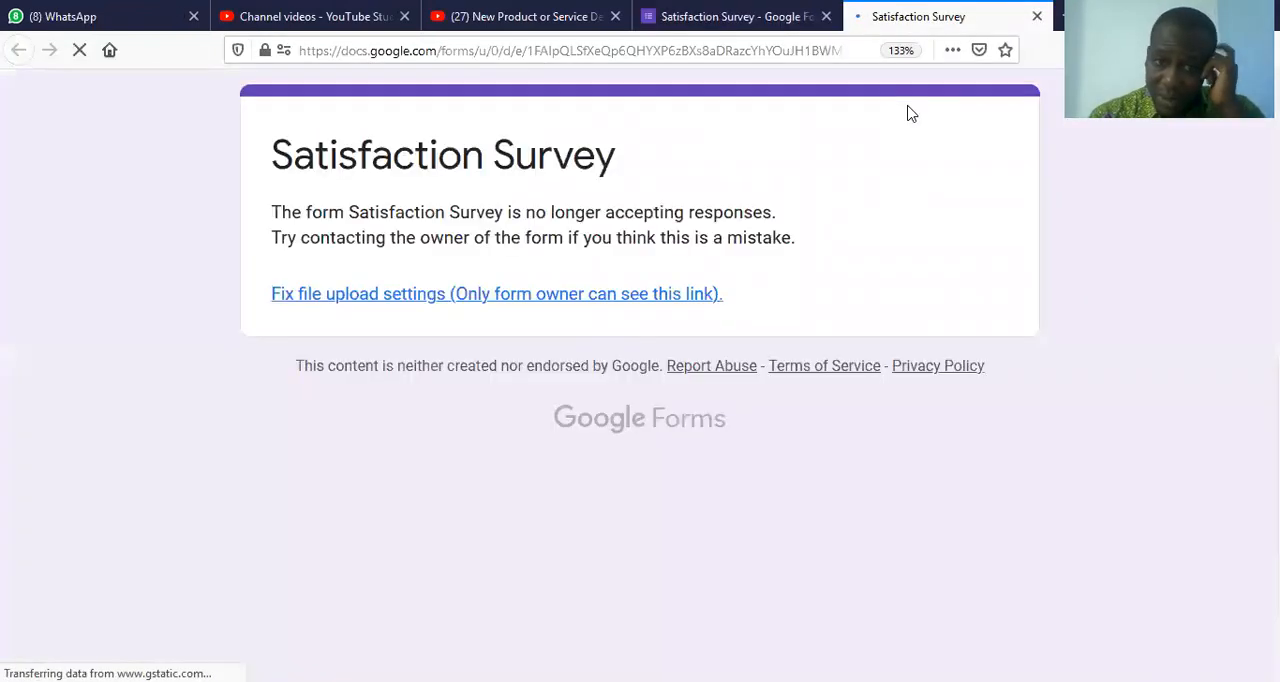
{"action": "left_click", "coordinate": [398, 300]}
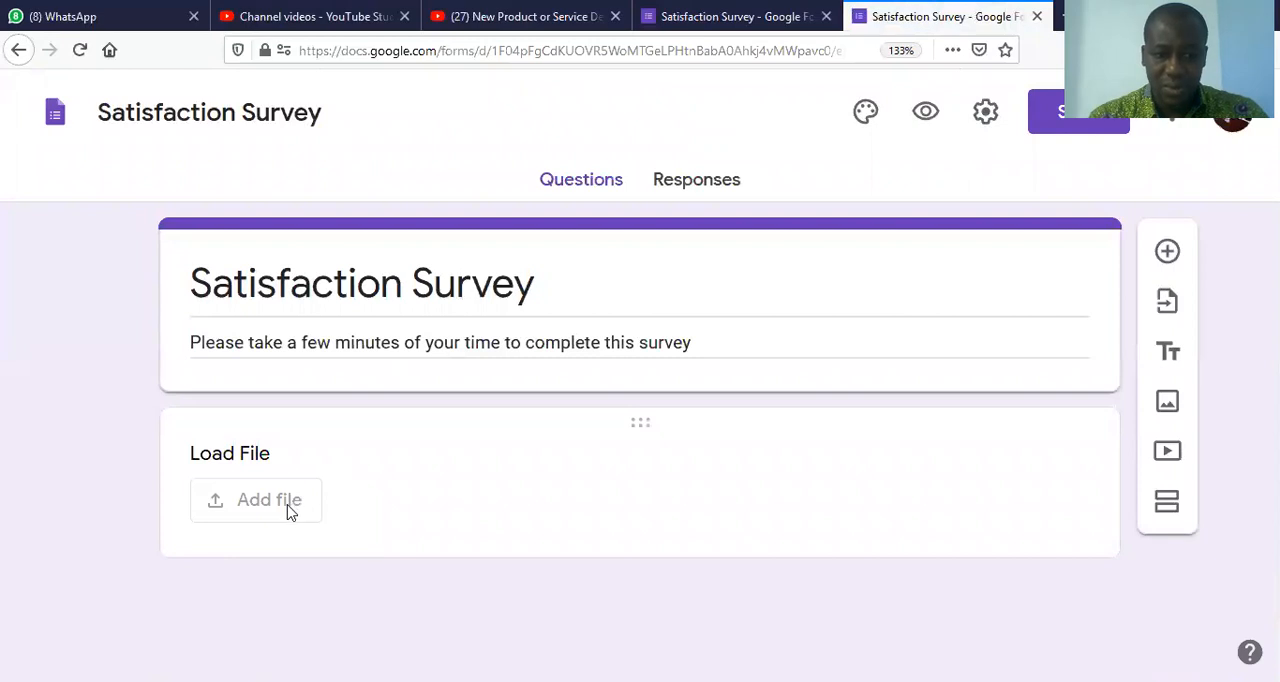
{"action": "left_click", "coordinate": [289, 511]}
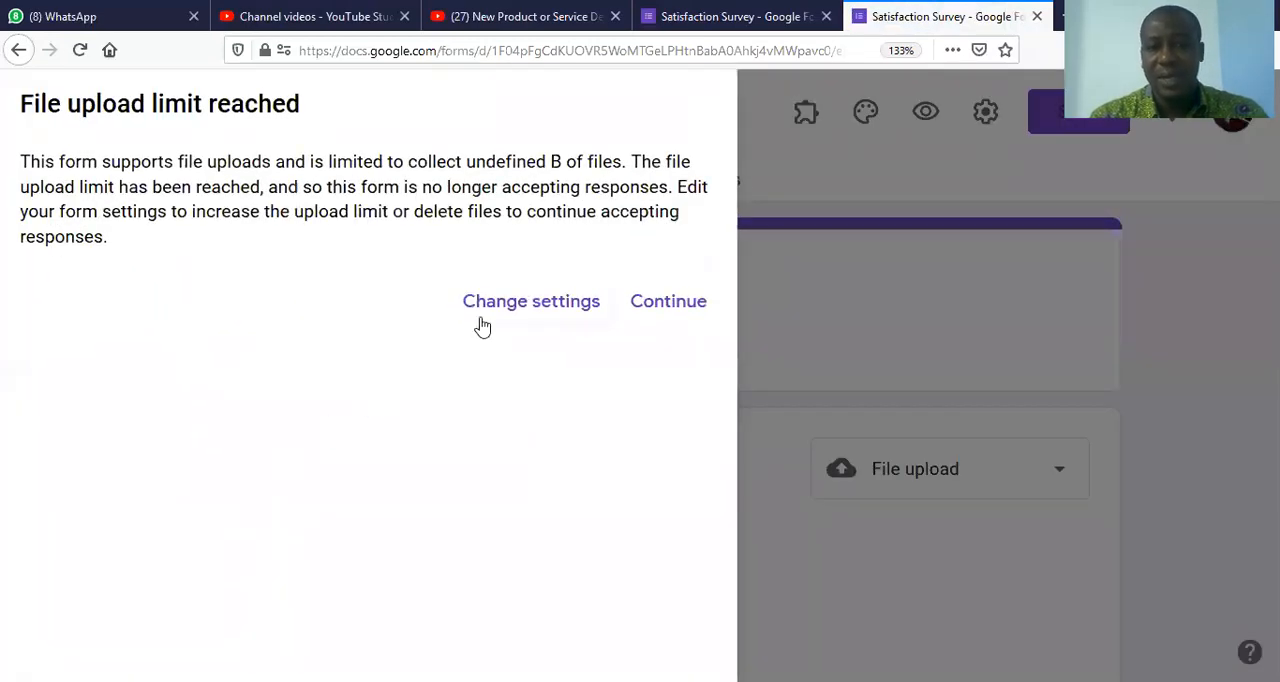
{"action": "left_click", "coordinate": [649, 316]}
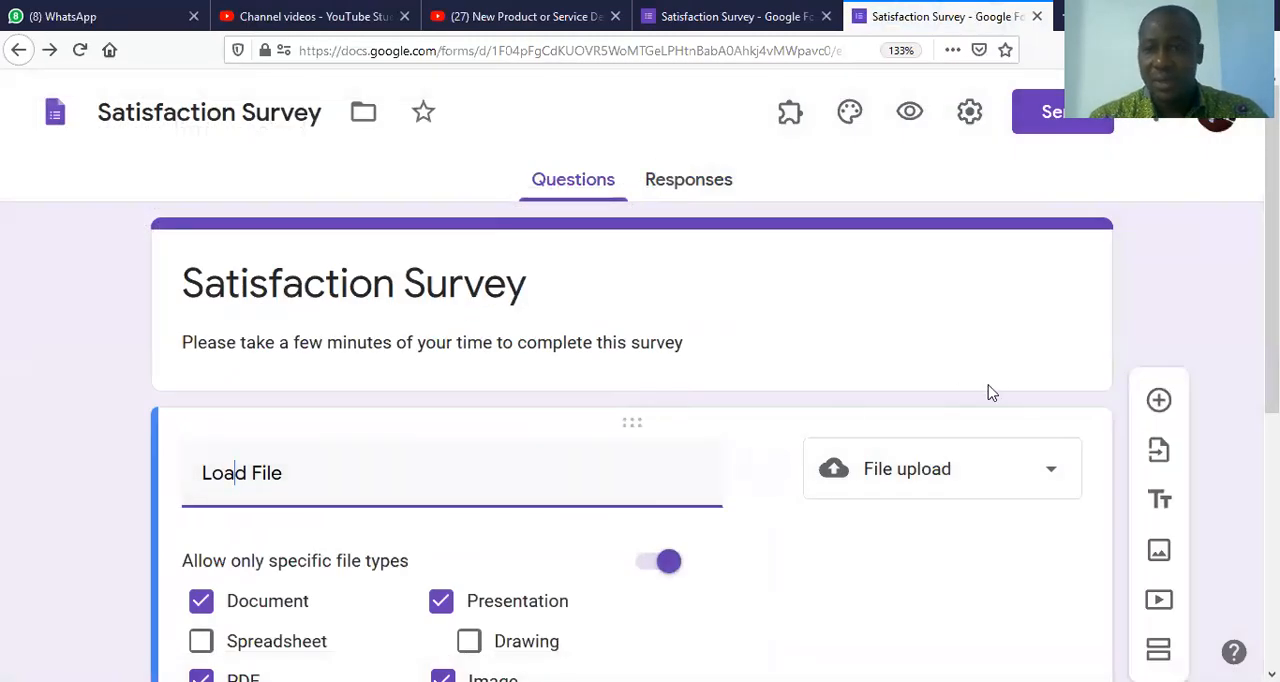
Step: Review the Load File question's upload settings, preview the form again and return to the editor
{"action": "scroll", "coordinate": [640, 450], "scroll_direction": "down", "scroll_amount": 3}
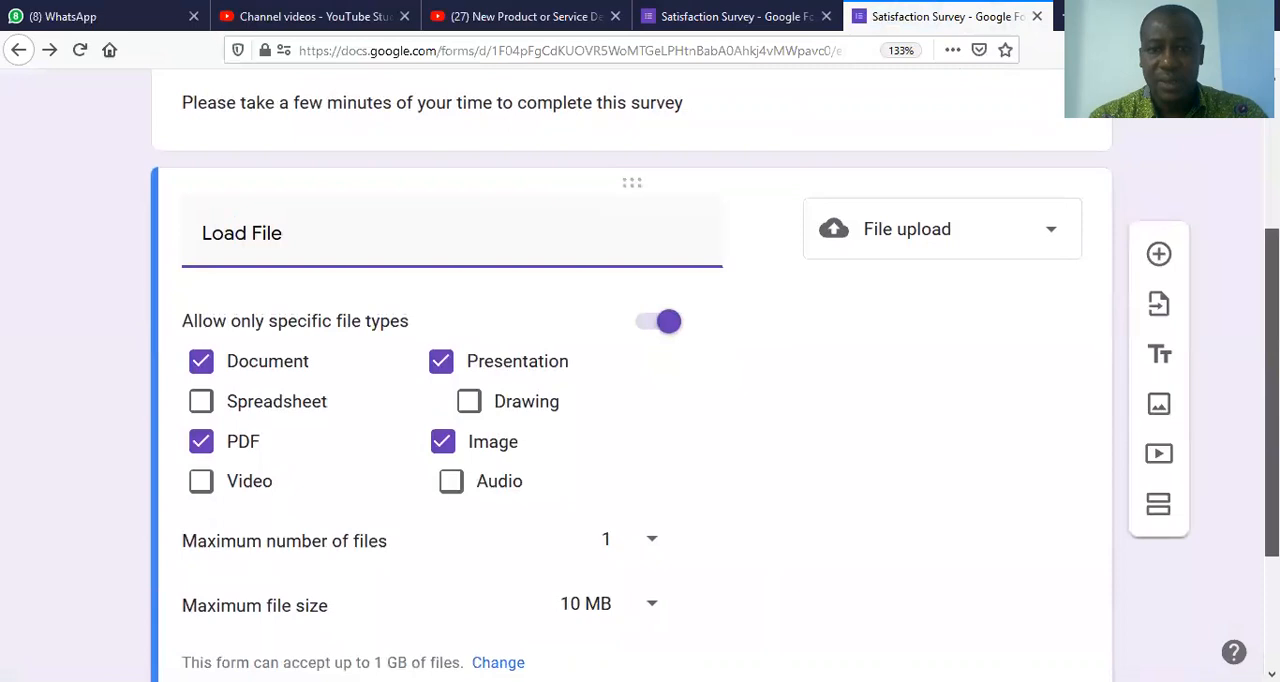
{"action": "scroll", "coordinate": [640, 450], "scroll_direction": "up", "scroll_amount": 2}
{"action": "scroll", "coordinate": [640, 400], "scroll_direction": "up", "scroll_amount": 1}
{"action": "left_click", "coordinate": [905, 108]}
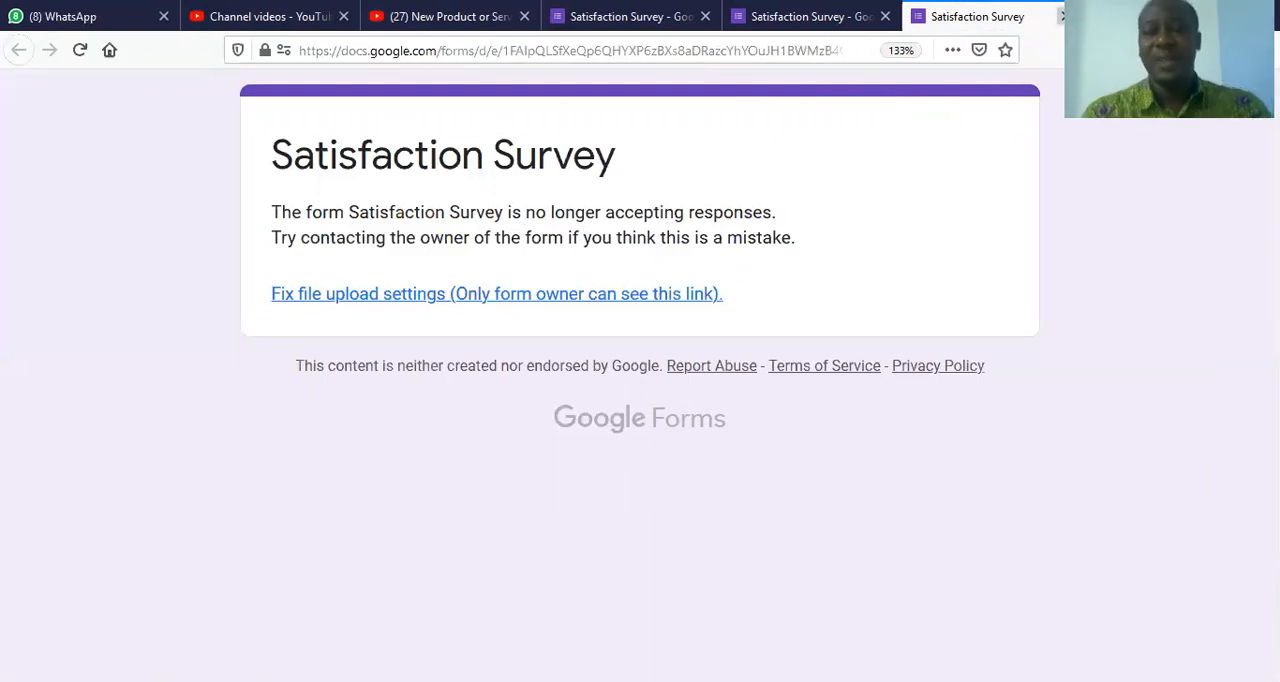
{"action": "left_click", "coordinate": [1062, 16]}
{"action": "scroll", "coordinate": [877, 417], "scroll_direction": "down", "scroll_amount": 3}
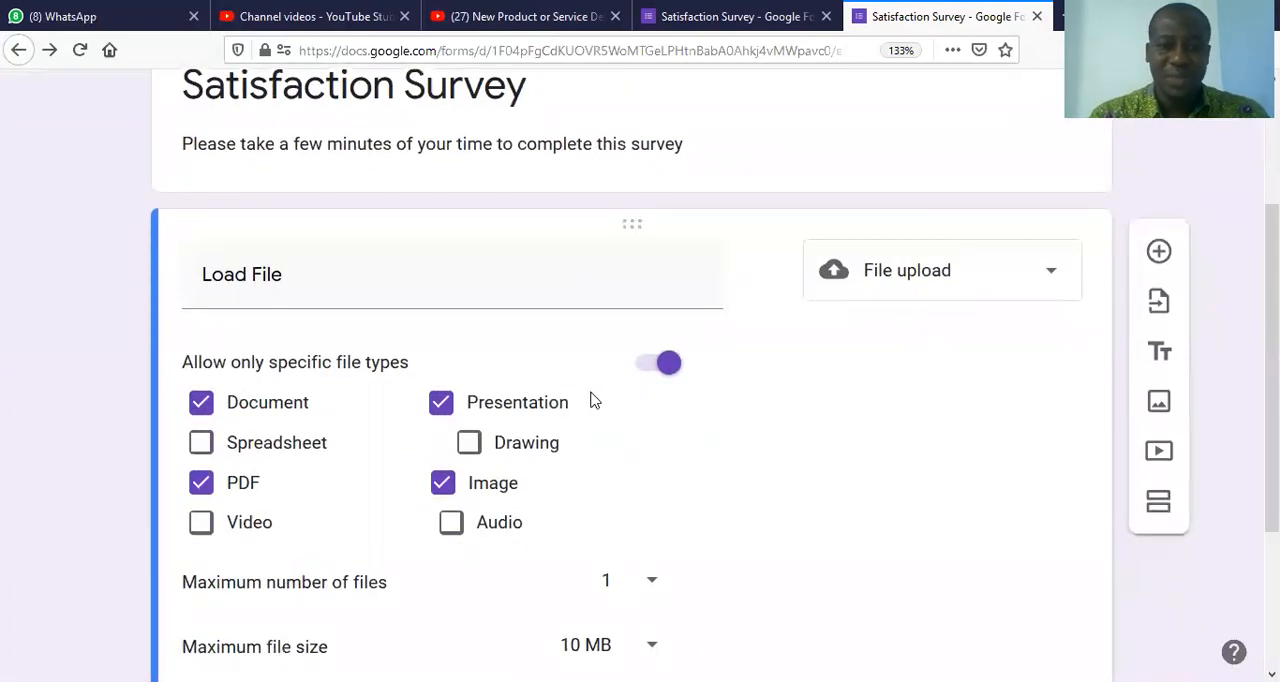
Step: Restrict the Load File question's allowed file types to PDF and Video by removing Presentation, Image and Document
{"action": "left_click", "coordinate": [442, 406]}
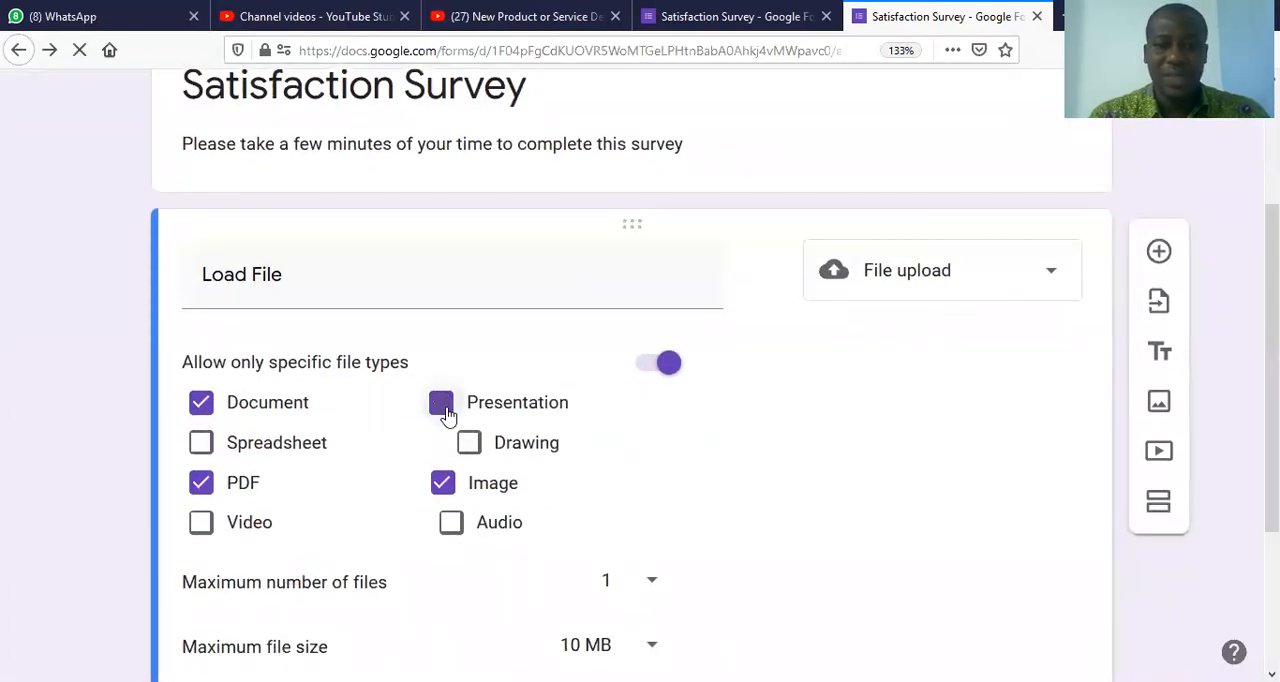
{"action": "left_click", "coordinate": [446, 489]}
{"action": "left_click", "coordinate": [245, 410]}
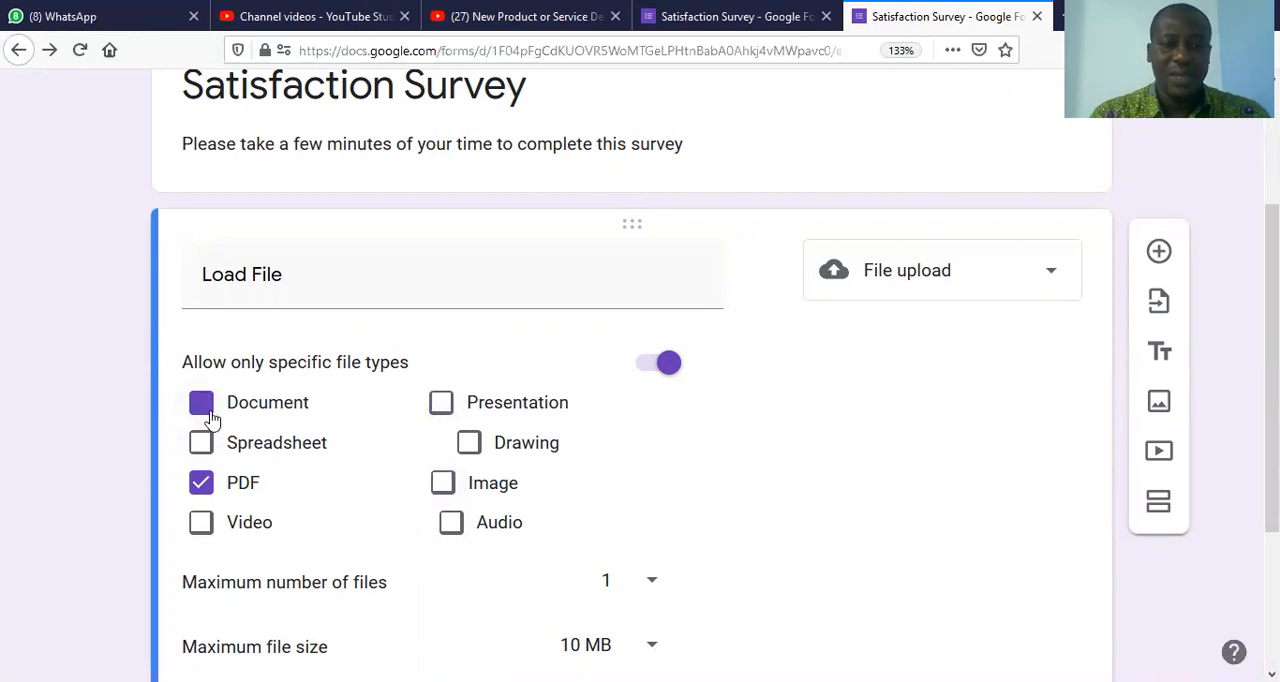
{"action": "left_click", "coordinate": [200, 519]}
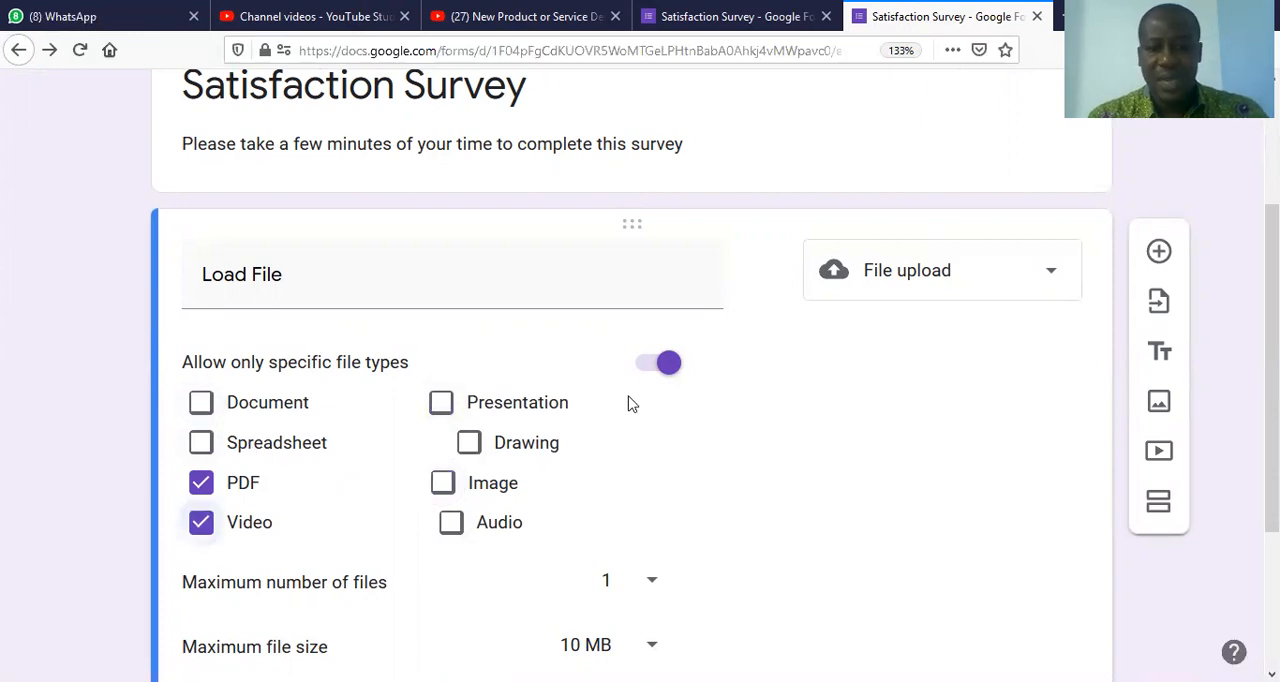
Step: Change the Load File question's type from file upload to multiple choice
{"action": "left_click", "coordinate": [986, 294]}
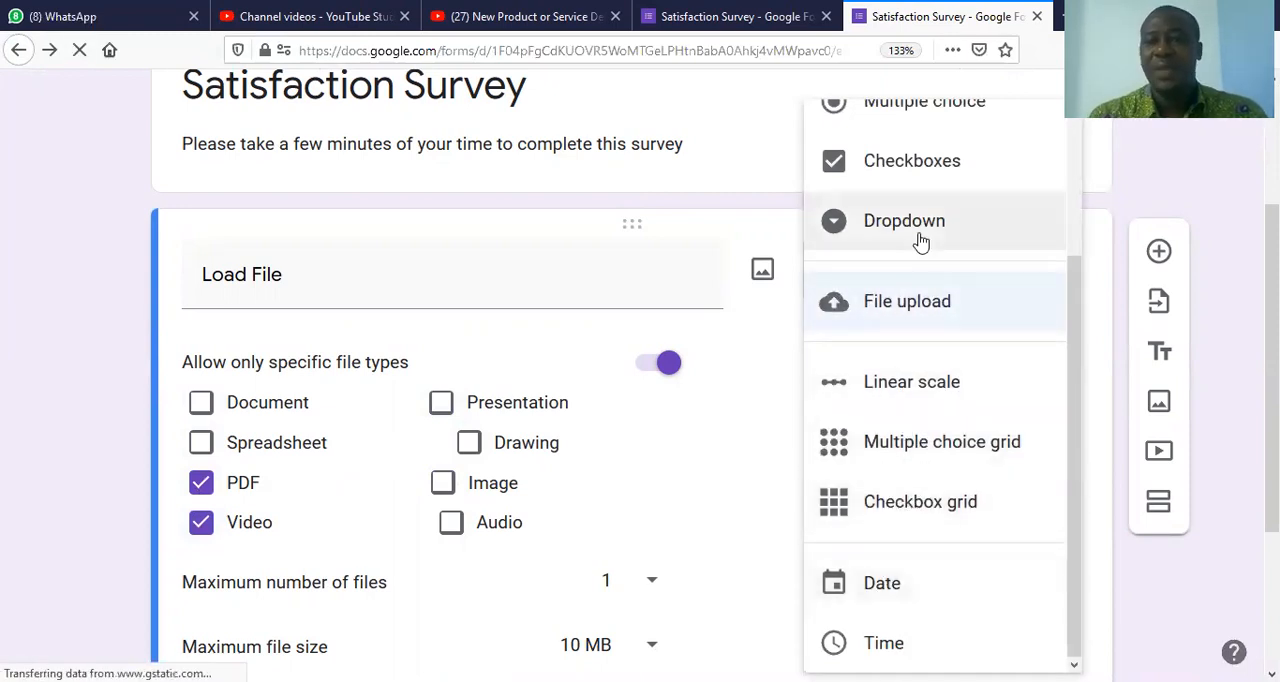
{"action": "scroll", "coordinate": [1071, 120], "scroll_direction": "up", "scroll_amount": 3}
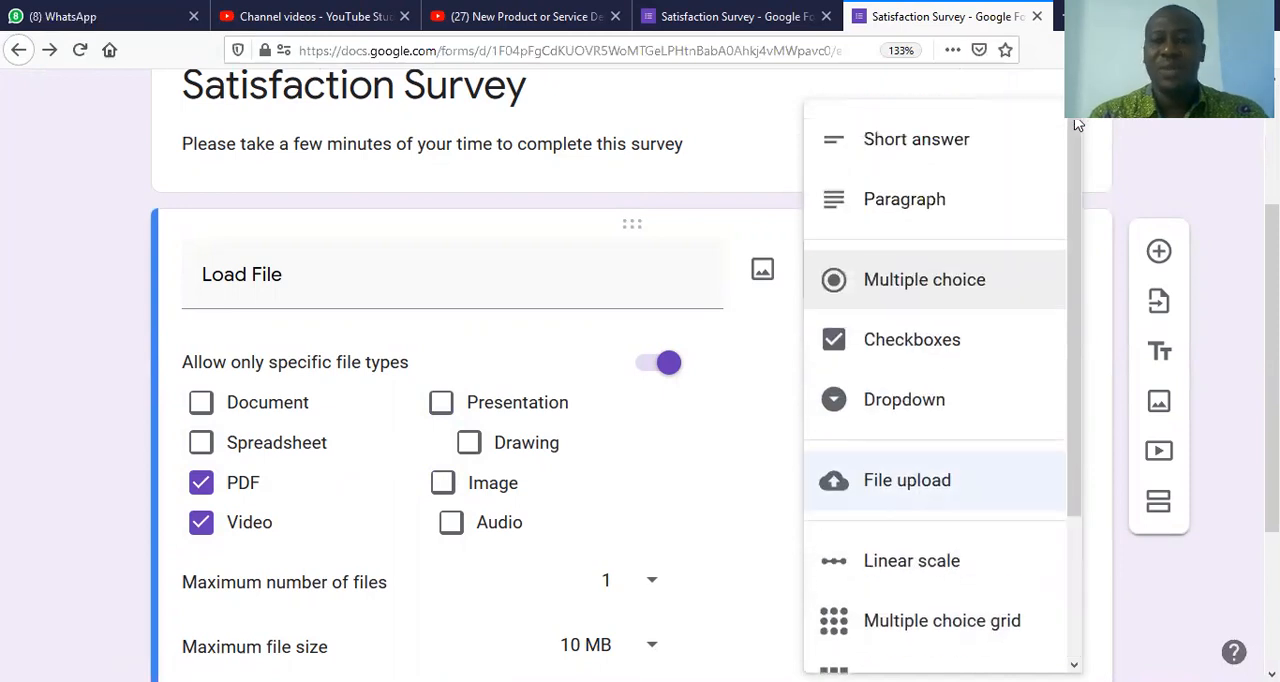
{"action": "left_click", "coordinate": [903, 282]}
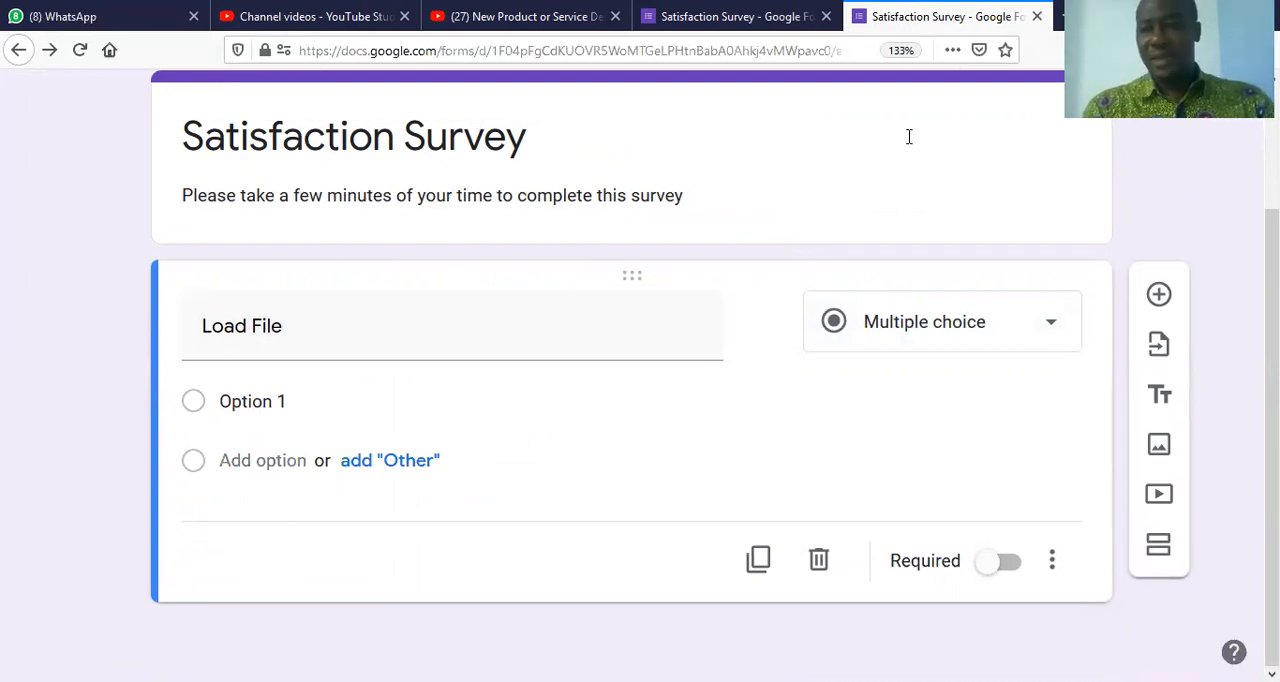
{"action": "scroll", "coordinate": [632, 376], "scroll_direction": "up", "scroll_amount": 3}
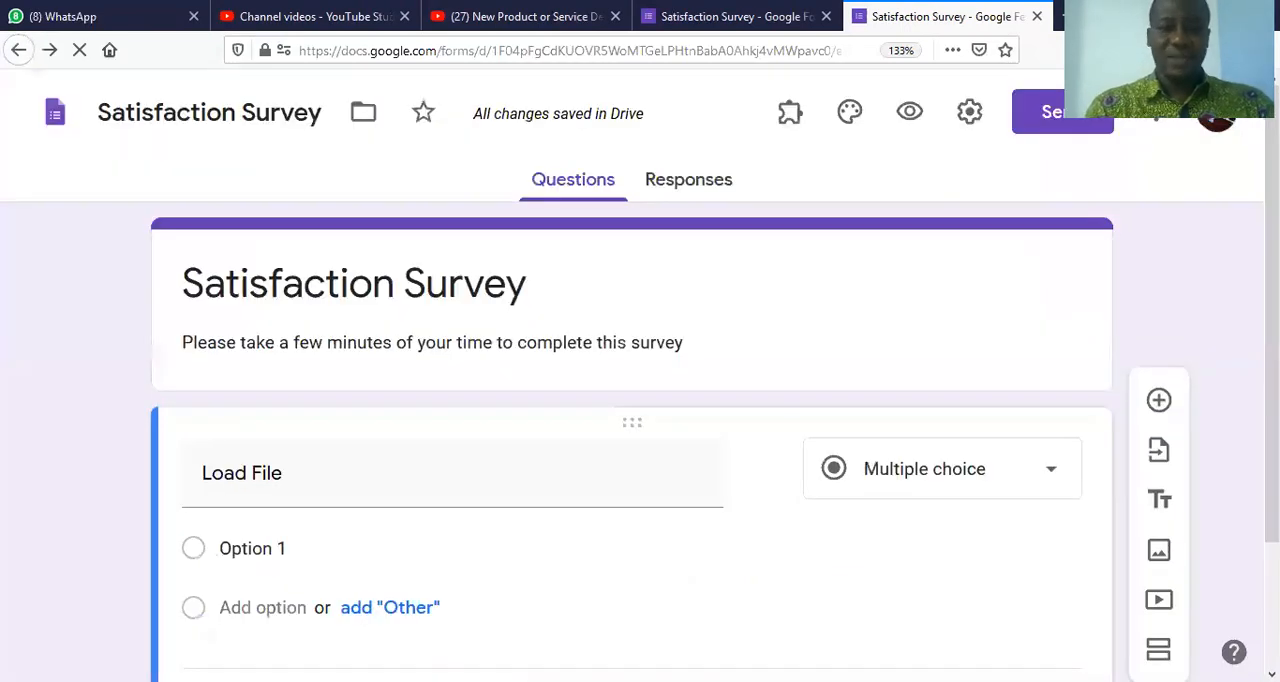
{"action": "scroll", "coordinate": [640, 400], "scroll_direction": "down", "scroll_amount": 1}
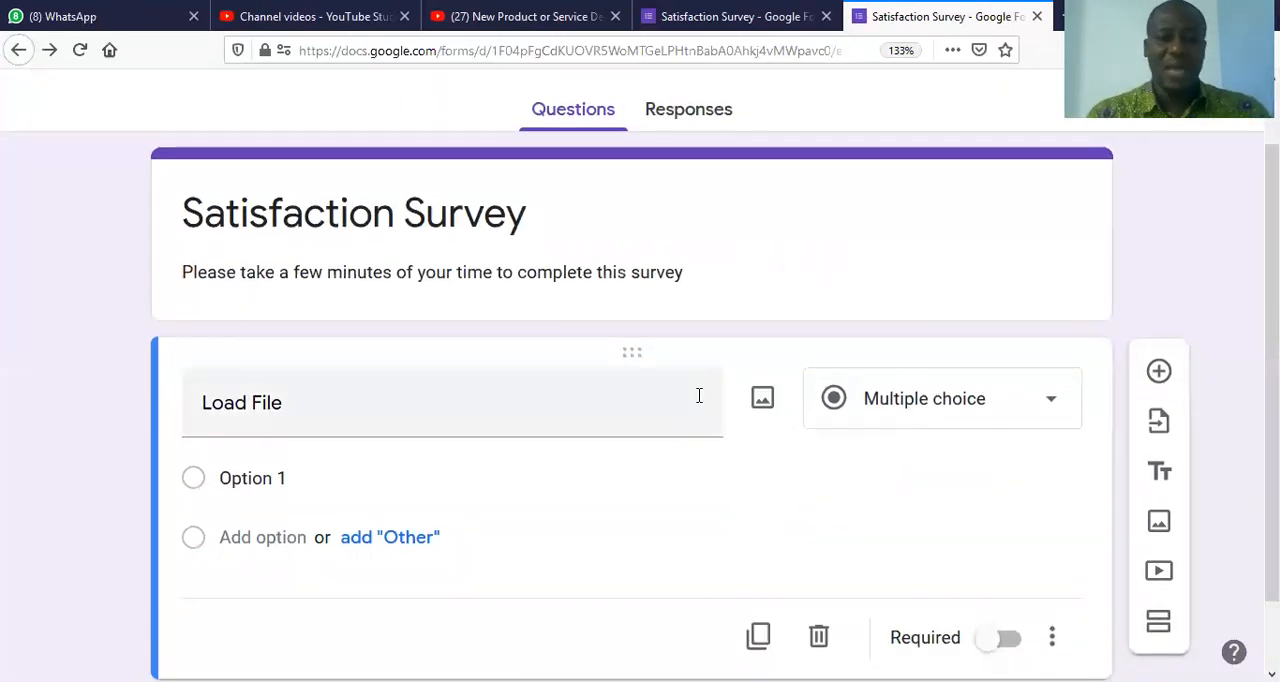
Step: Replace the multiple choice question's title with "Lecturers"
{"action": "left_click", "coordinate": [494, 406]}
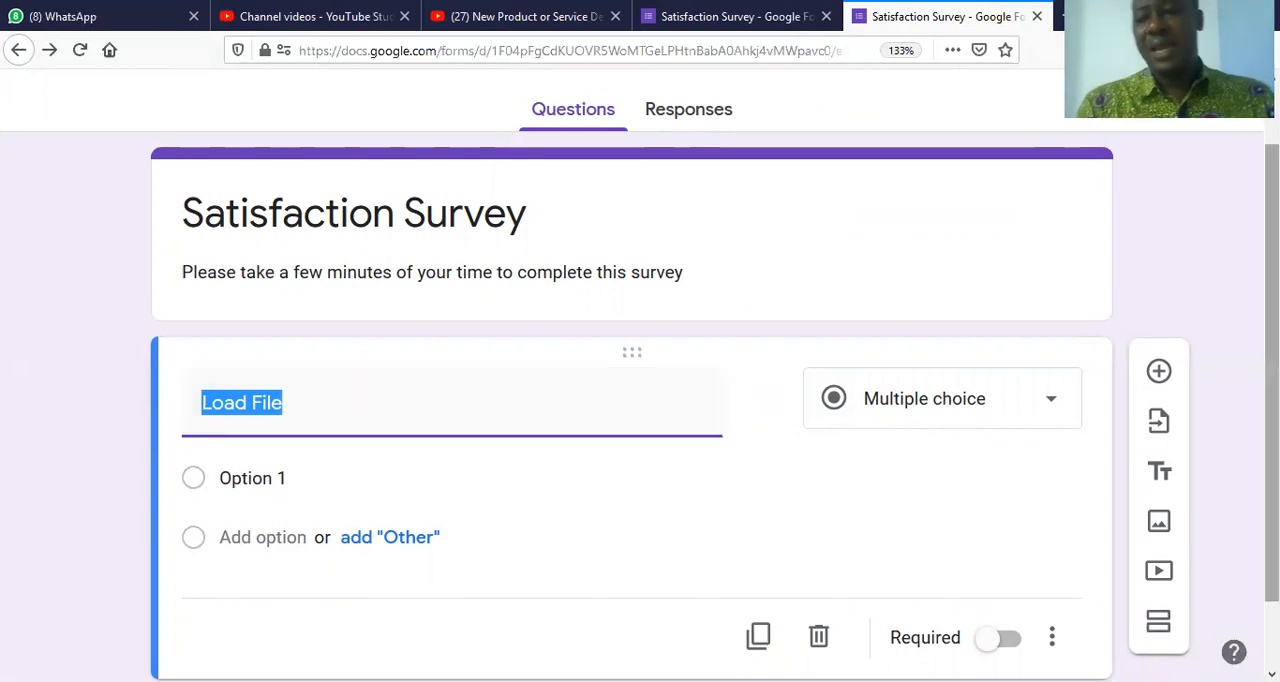
{"action": "scroll", "coordinate": [640, 400], "scroll_direction": "down", "scroll_amount": 2}
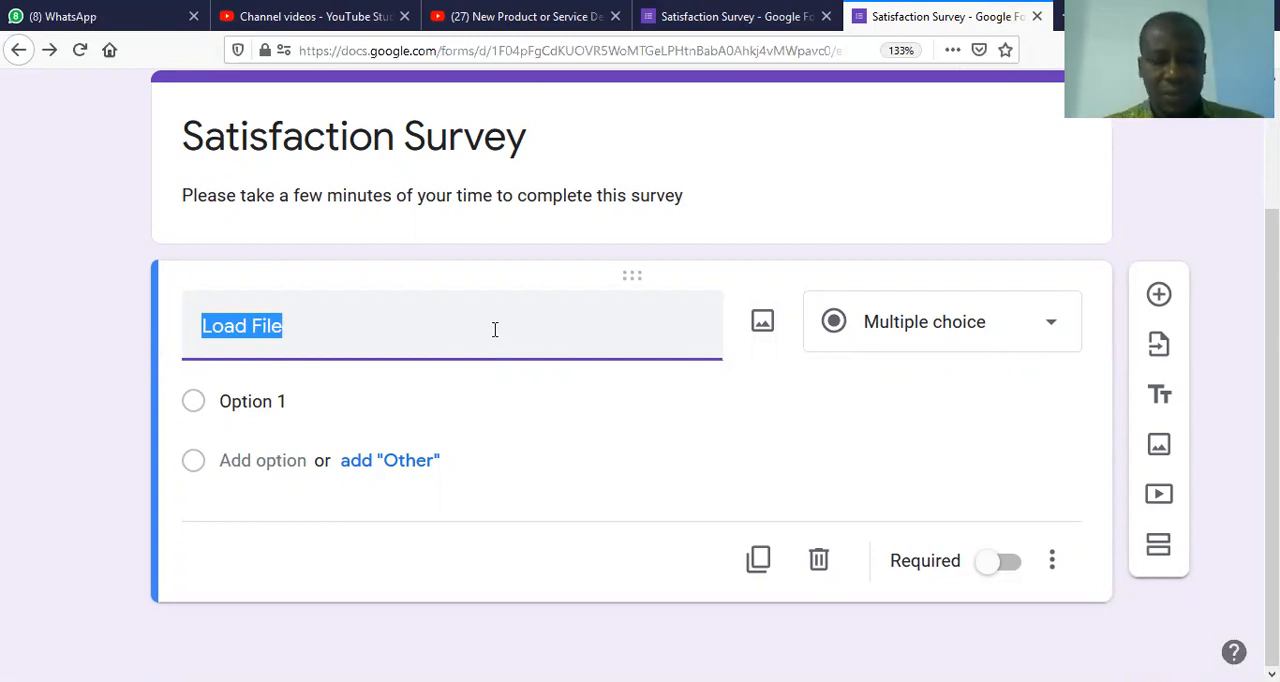
{"action": "type", "text": "Lectue"}
{"action": "type", "text": "##"}
{"action": "key", "text": "BackSpace"}
{"action": "key", "text": "BackSpace"}
{"action": "key", "text": "BackSpace"}
{"action": "key", "text": "BackSpace"}
{"action": "type", "text": "rers"}
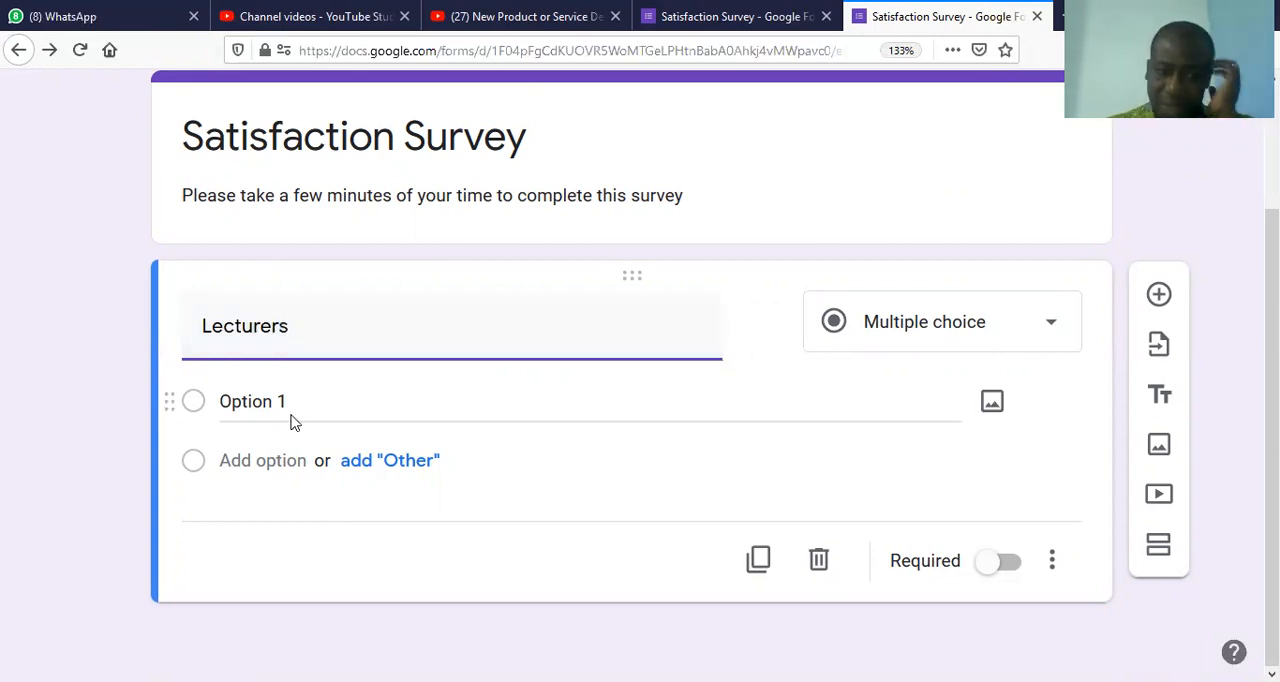
Step: Extend the question title in front of "Lecturers" to read "Please rate the satusfaction level for the performance of your Lecturers"
{"action": "left_click", "coordinate": [211, 337]}
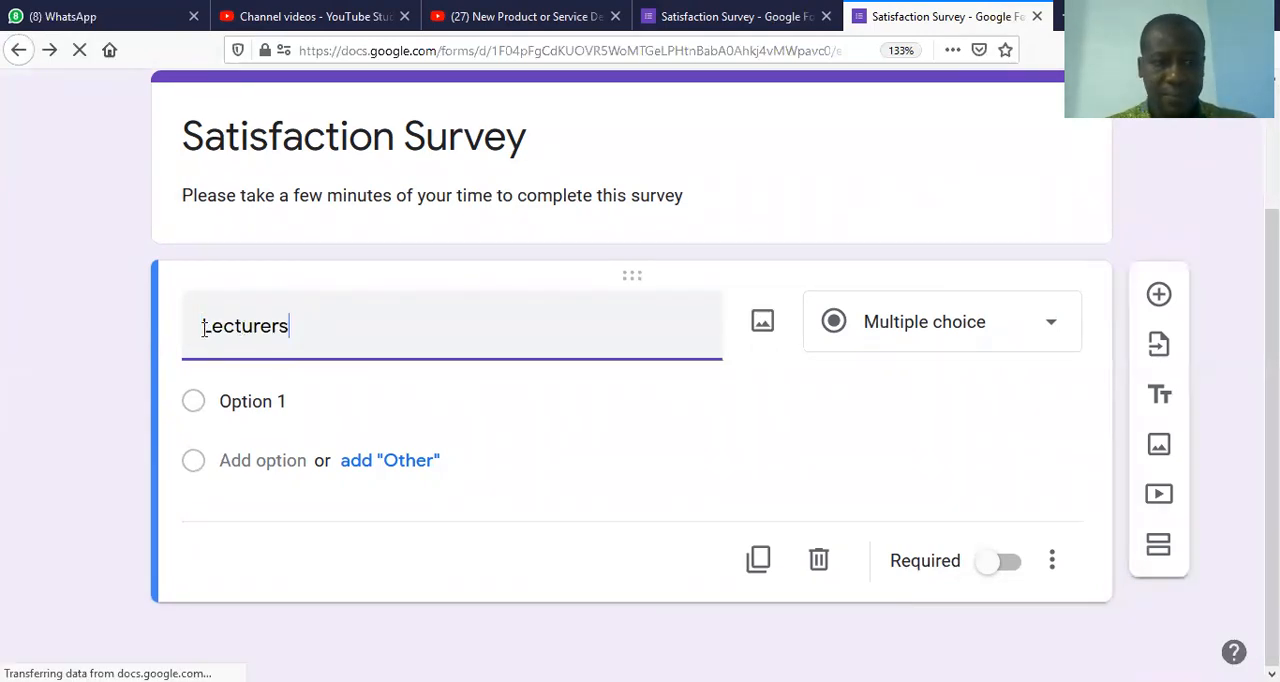
{"action": "type", "text": "Please "}
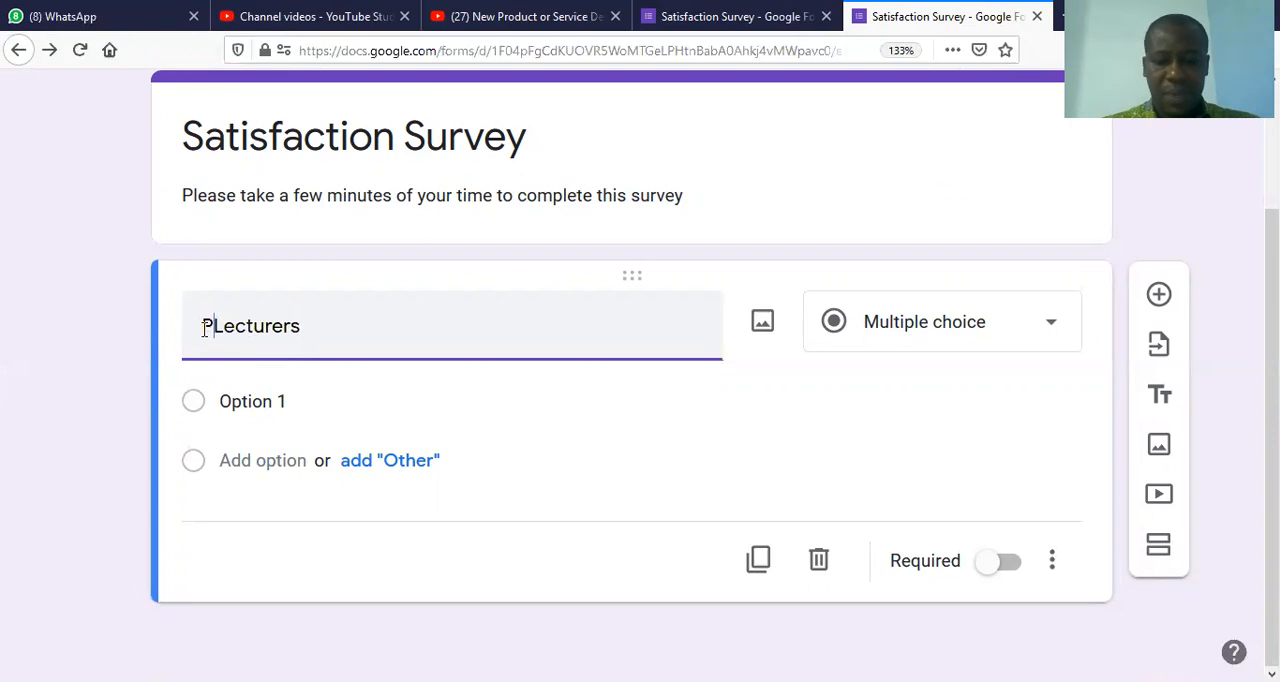
{"action": "type", "text": "rate the "}
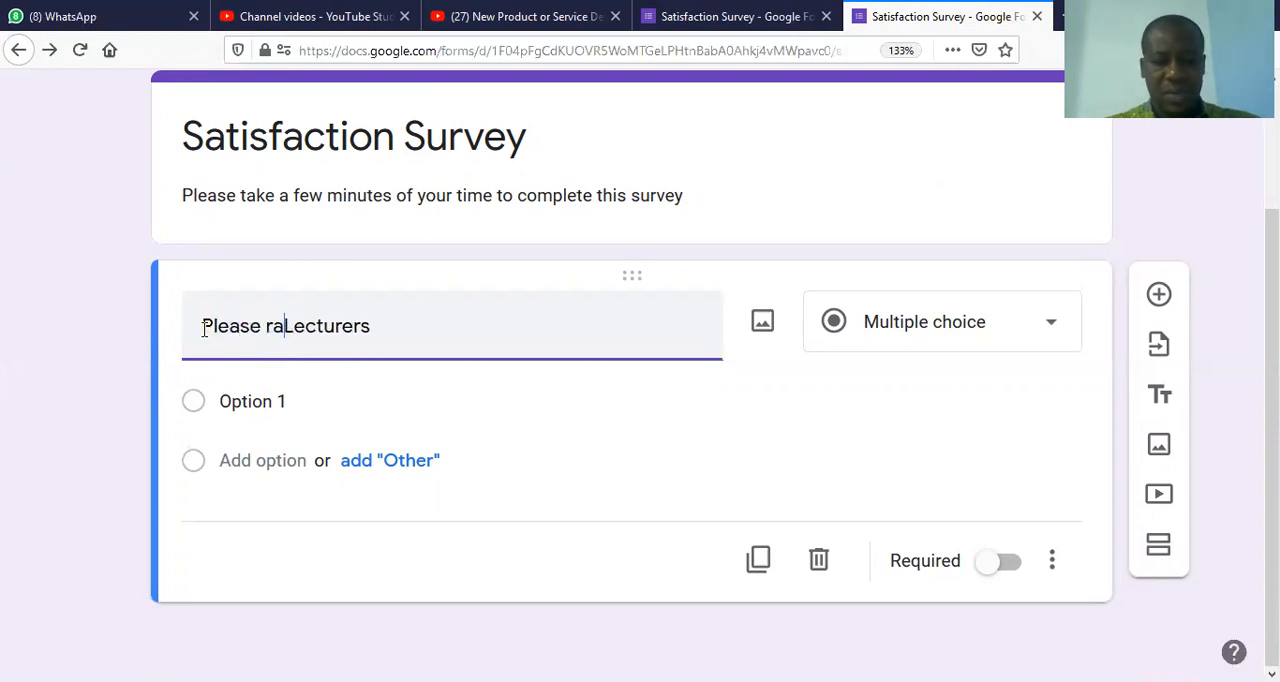
{"action": "type", "text": "satusfaction "}
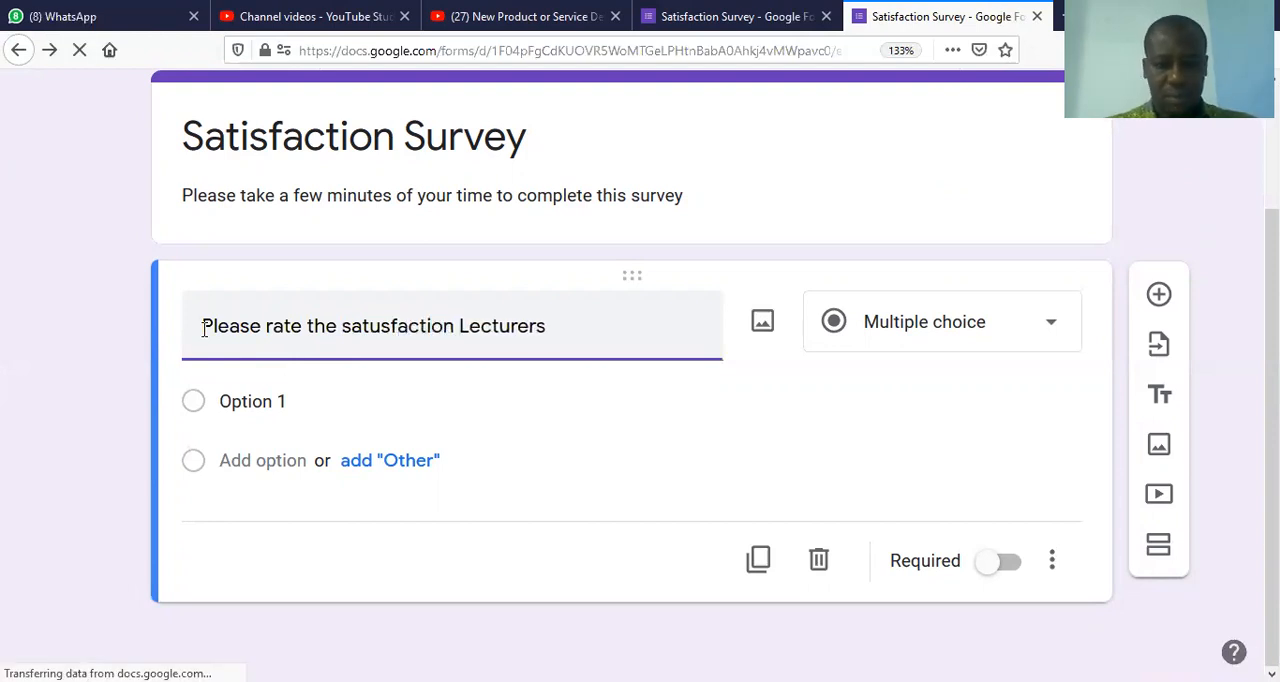
{"action": "type", "text": "rate"}
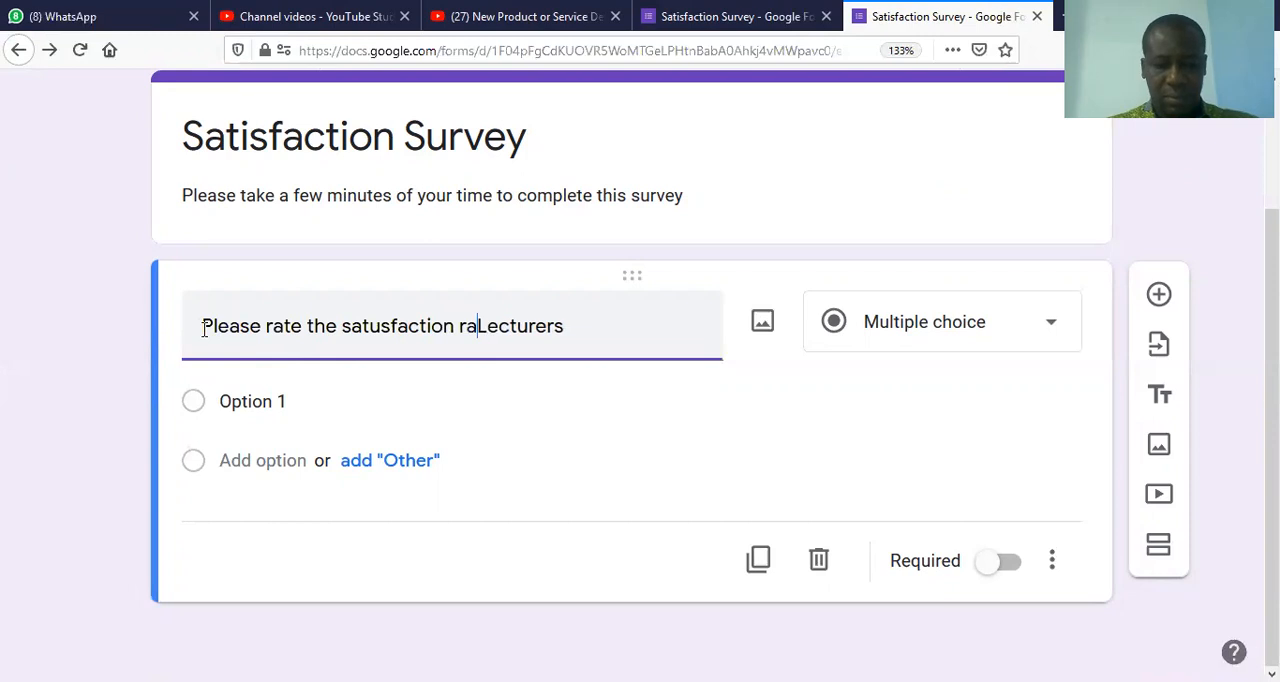
{"action": "key", "text": "BackSpace"}
{"action": "key", "text": "BackSpace"}
{"action": "key", "text": "BackSpace"}
{"action": "key", "text": "BackSpace"}
{"action": "key", "text": "BackSpace"}
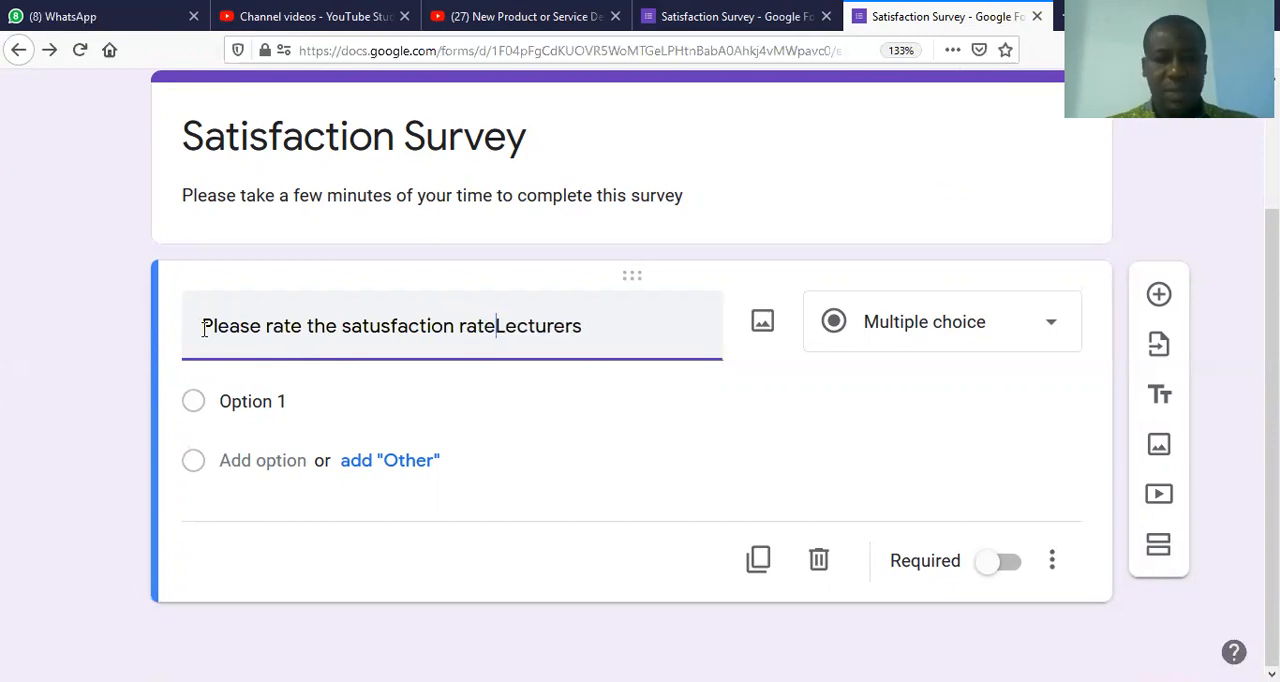
{"action": "type", "text": "level"}
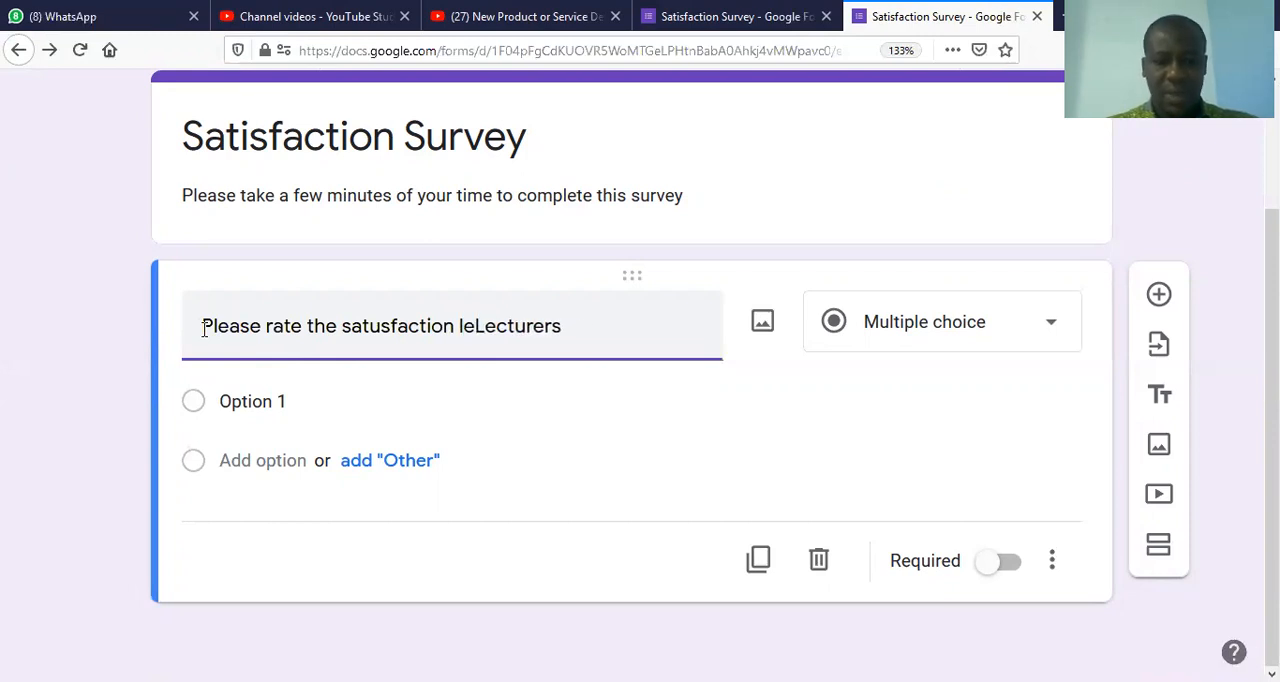
{"action": "type", "text": "for "}
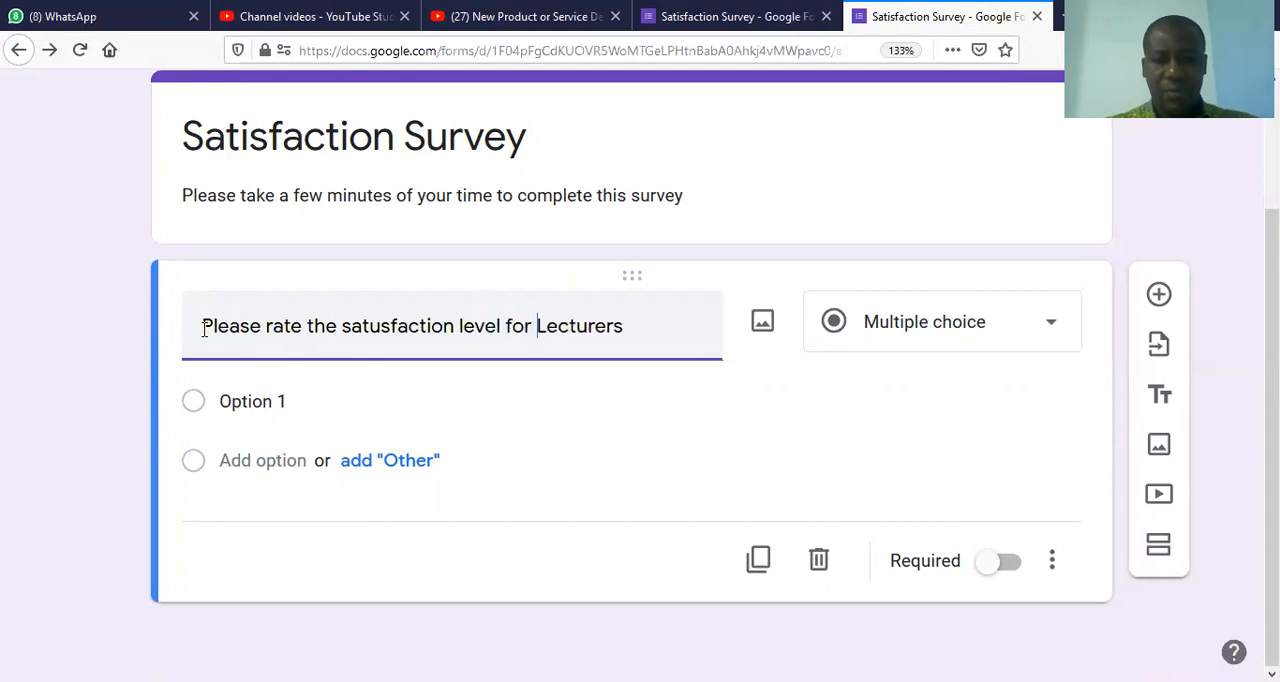
{"action": "type", "text": "the perfo"}
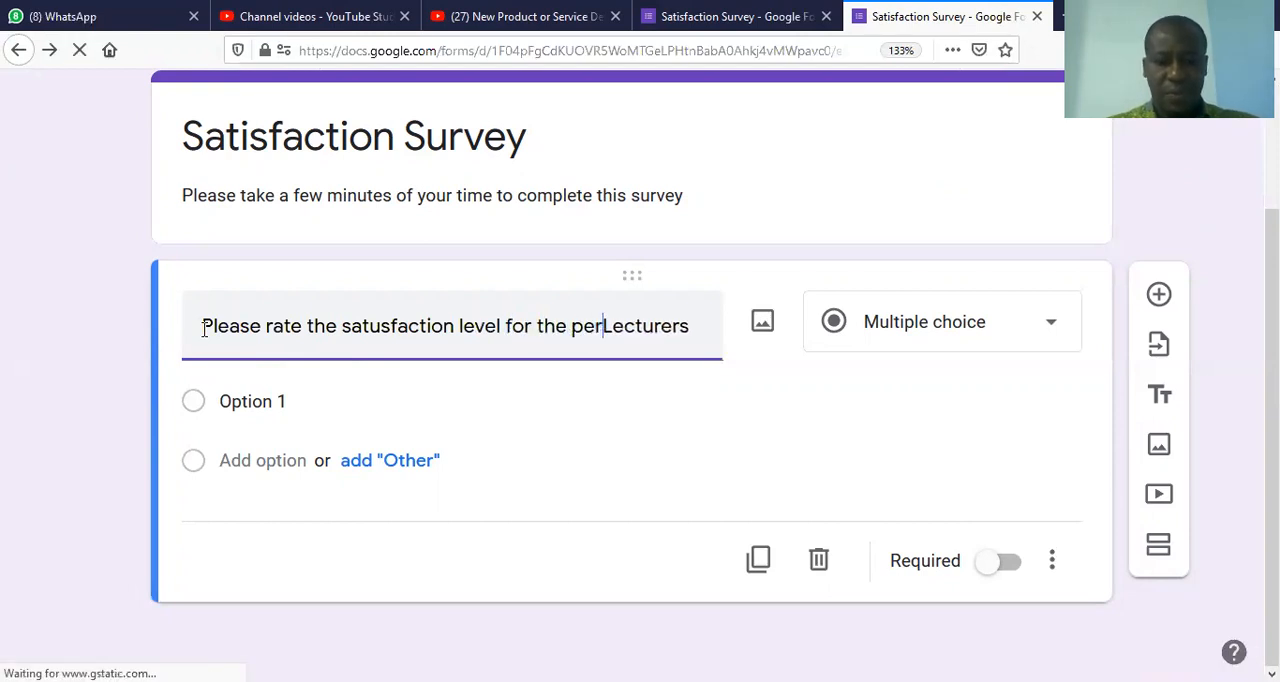
{"action": "type", "text": "rmance "}
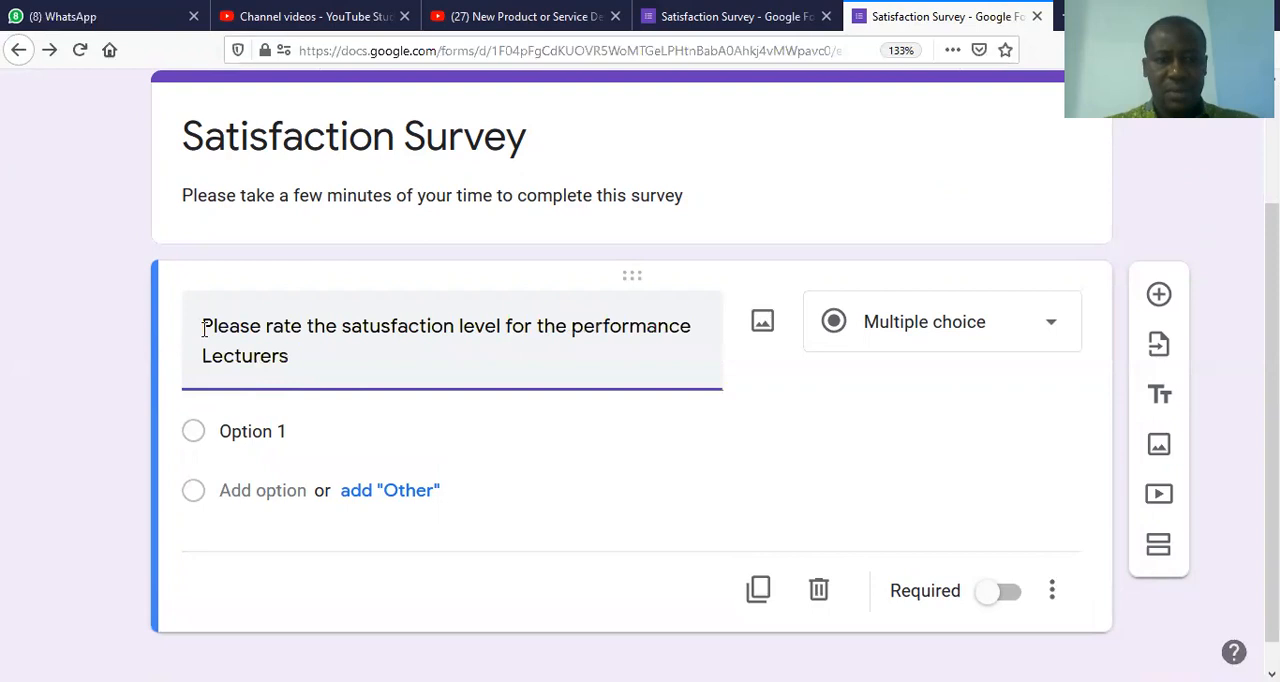
{"action": "type", "text": "of your"}
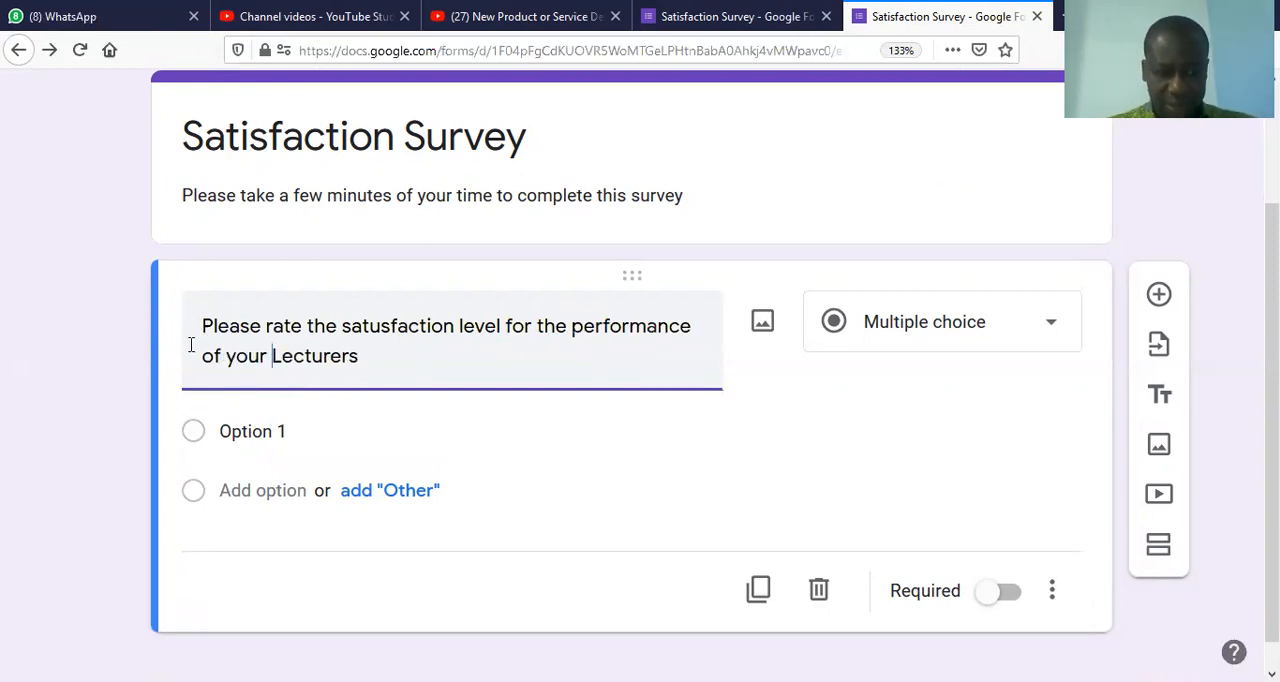
Step: Name the first answer option "Excellent" and add all the suggested options: Good, Fair and Poor
{"action": "left_click", "coordinate": [249, 430]}
{"action": "type", "text": "Excellent"}
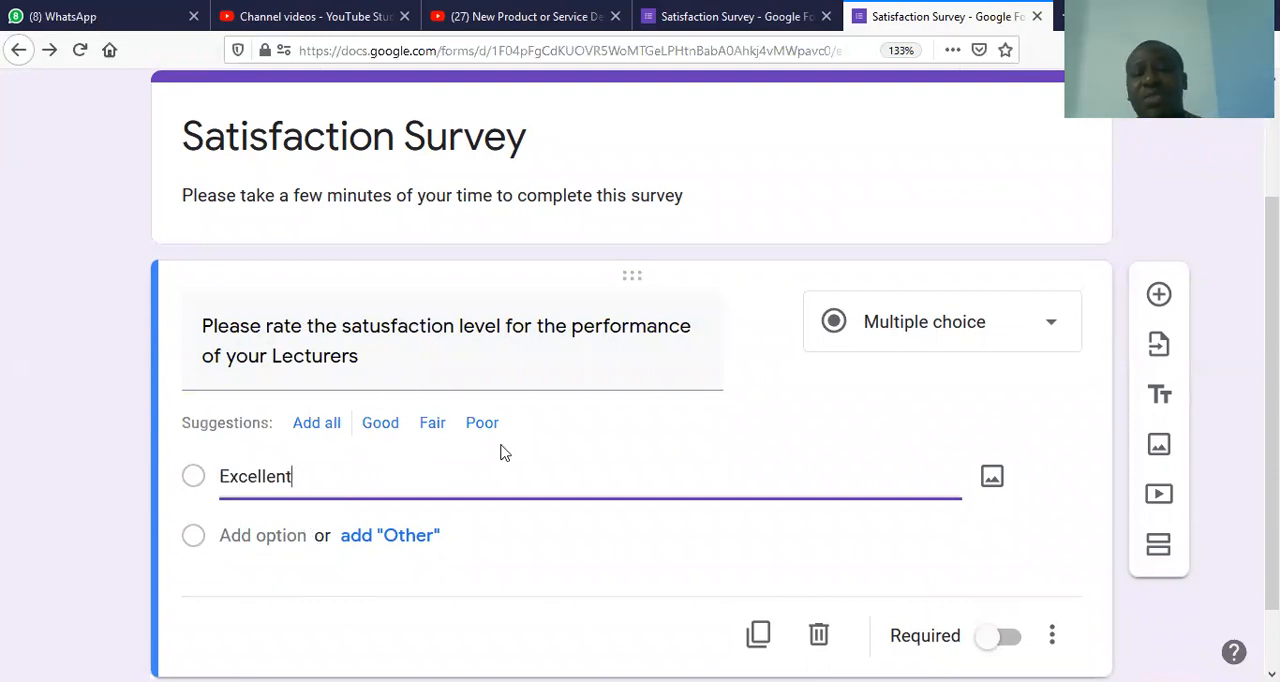
{"action": "left_click", "coordinate": [322, 428]}
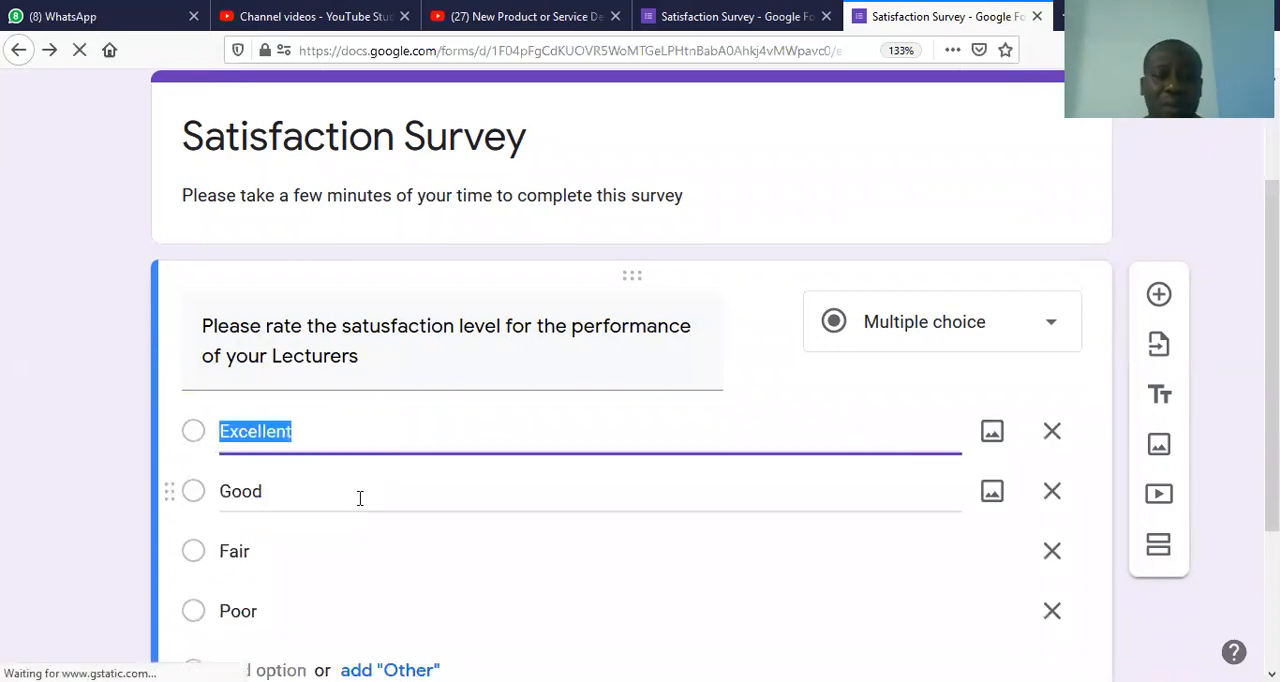
Step: Correct the misspelled word in the lecturer question's title to "satisfaction"
{"action": "left_click_drag", "start_coordinate": [1272, 400], "coordinate": [1247, 499]}
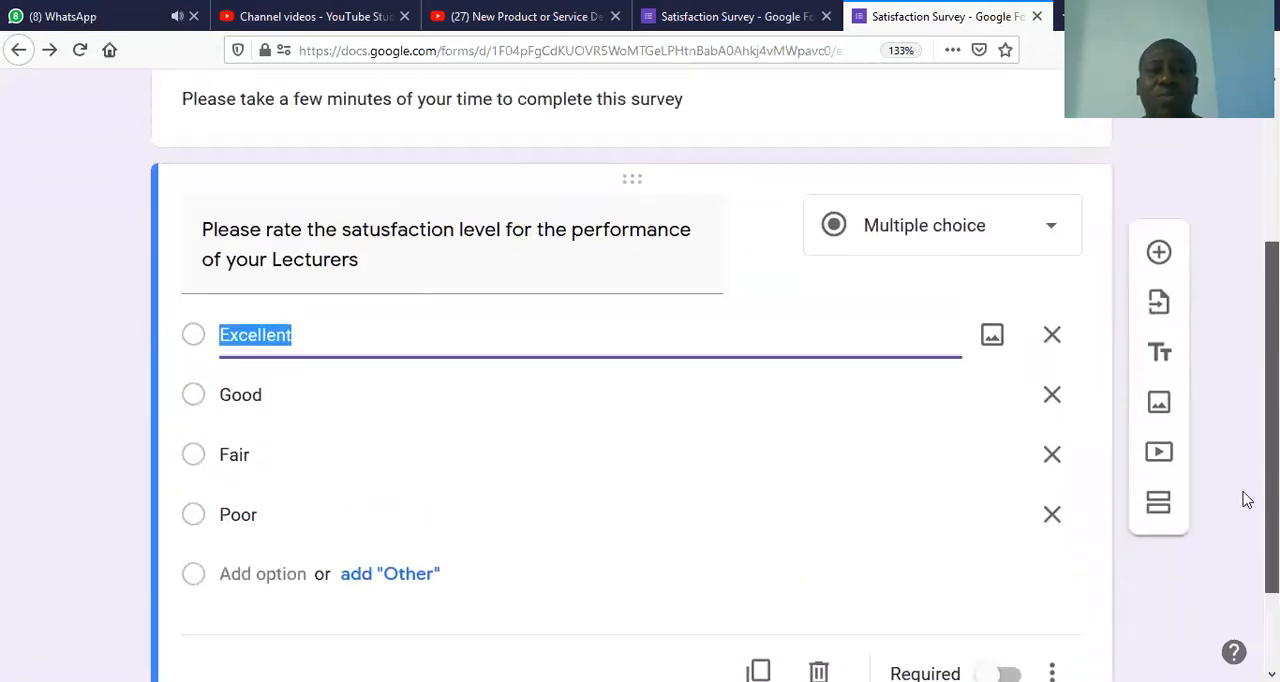
{"action": "left_click", "coordinate": [380, 230]}
{"action": "left_click", "coordinate": [380, 230]}
{"action": "key", "text": "BackSpace"}
{"action": "type", "text": "i"}
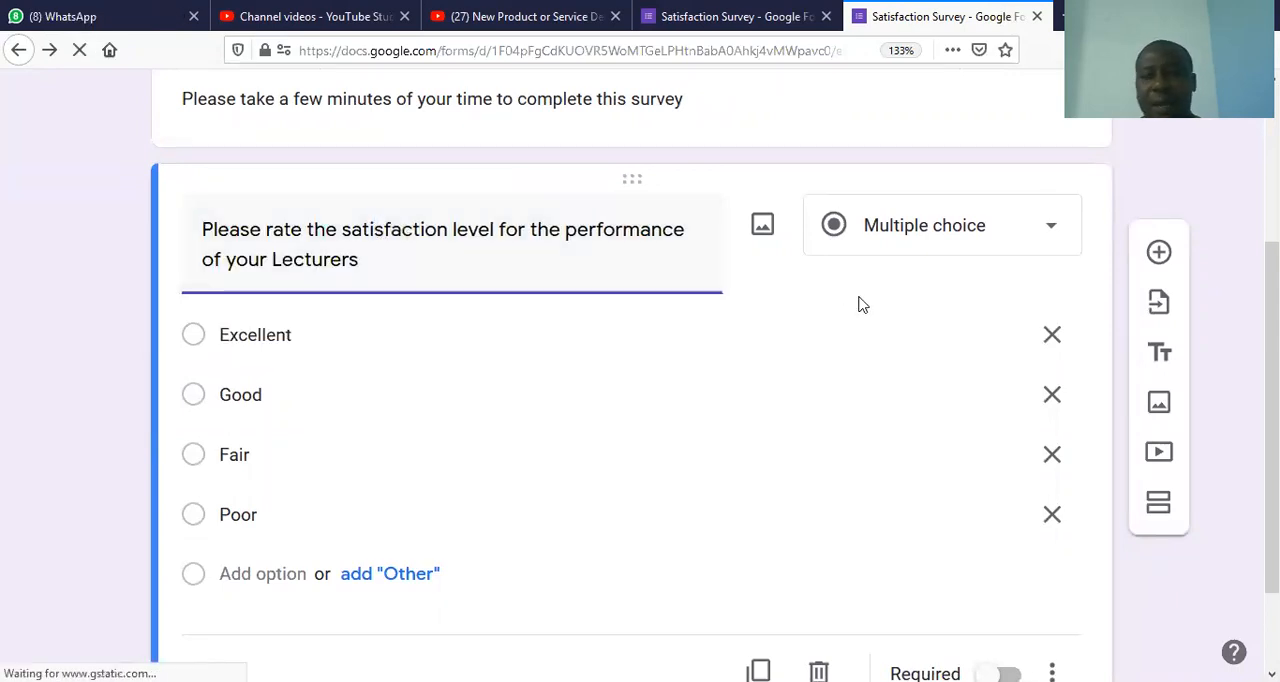
Step: Check the lecturer question's additional settings without changing any, and duplicate the question
{"action": "scroll", "coordinate": [630, 380], "scroll_direction": "down", "scroll_amount": 1}
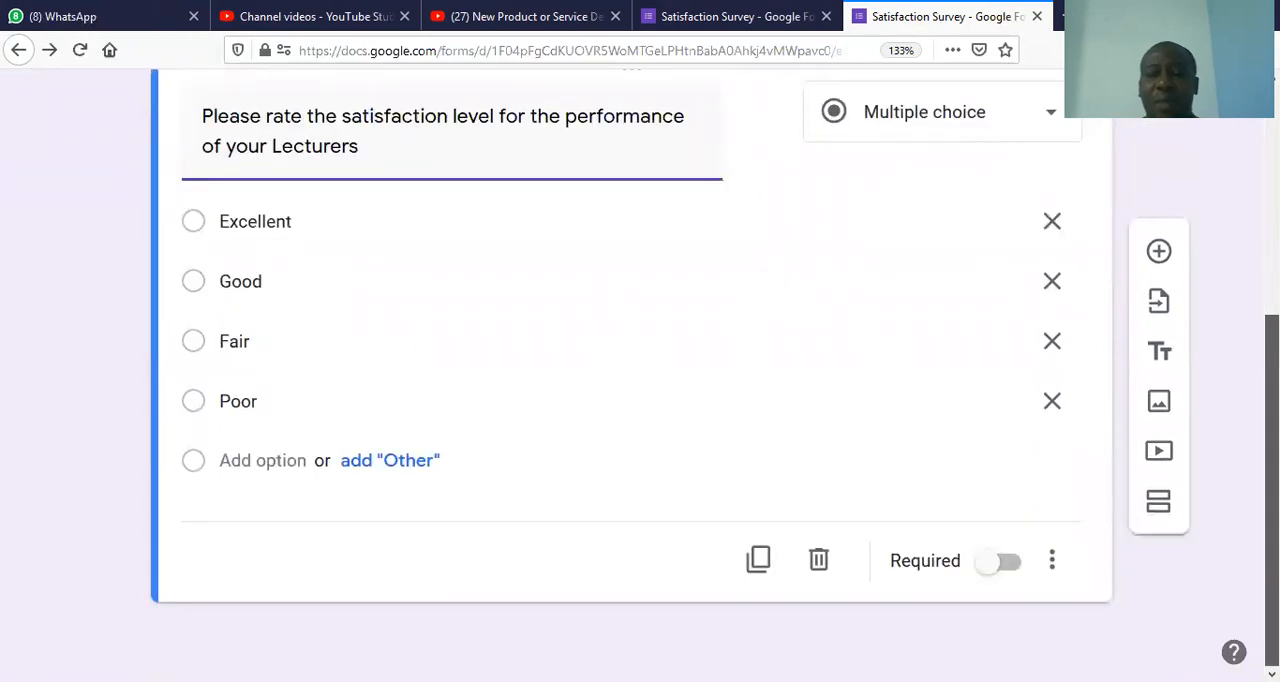
{"action": "scroll", "coordinate": [630, 380], "scroll_direction": "up", "scroll_amount": 2}
{"action": "scroll", "coordinate": [630, 380], "scroll_direction": "down", "scroll_amount": 2}
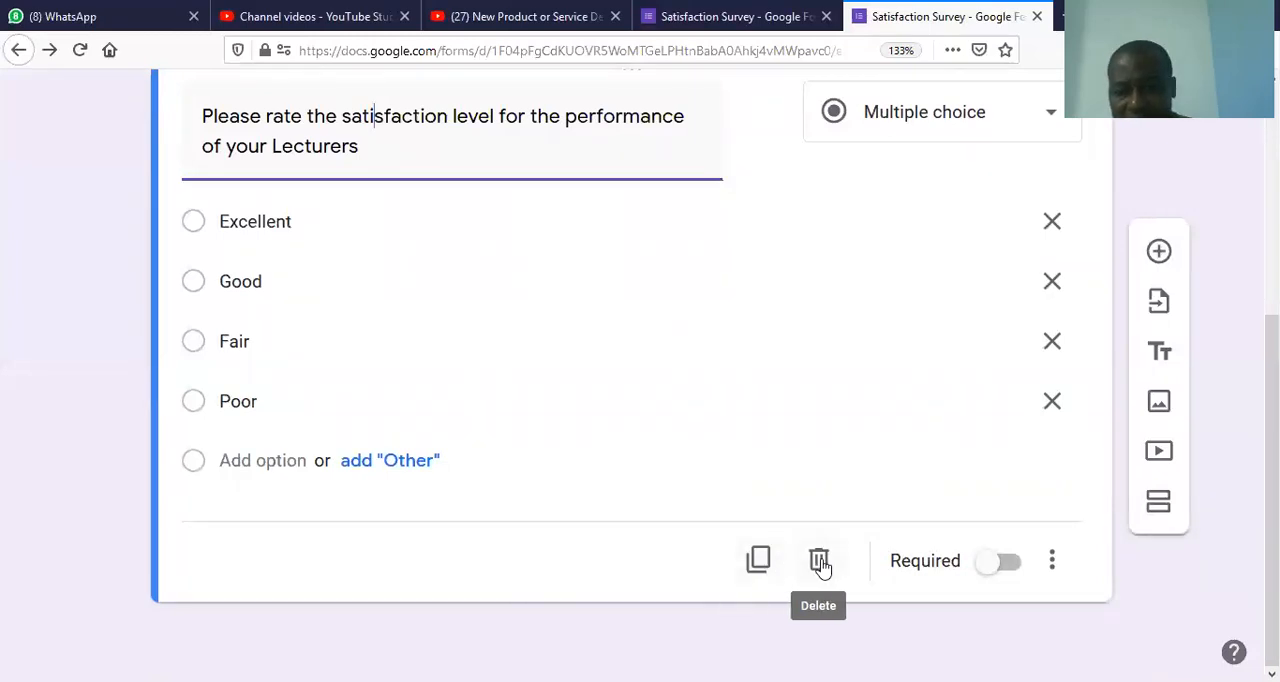
{"action": "left_click", "coordinate": [1050, 565]}
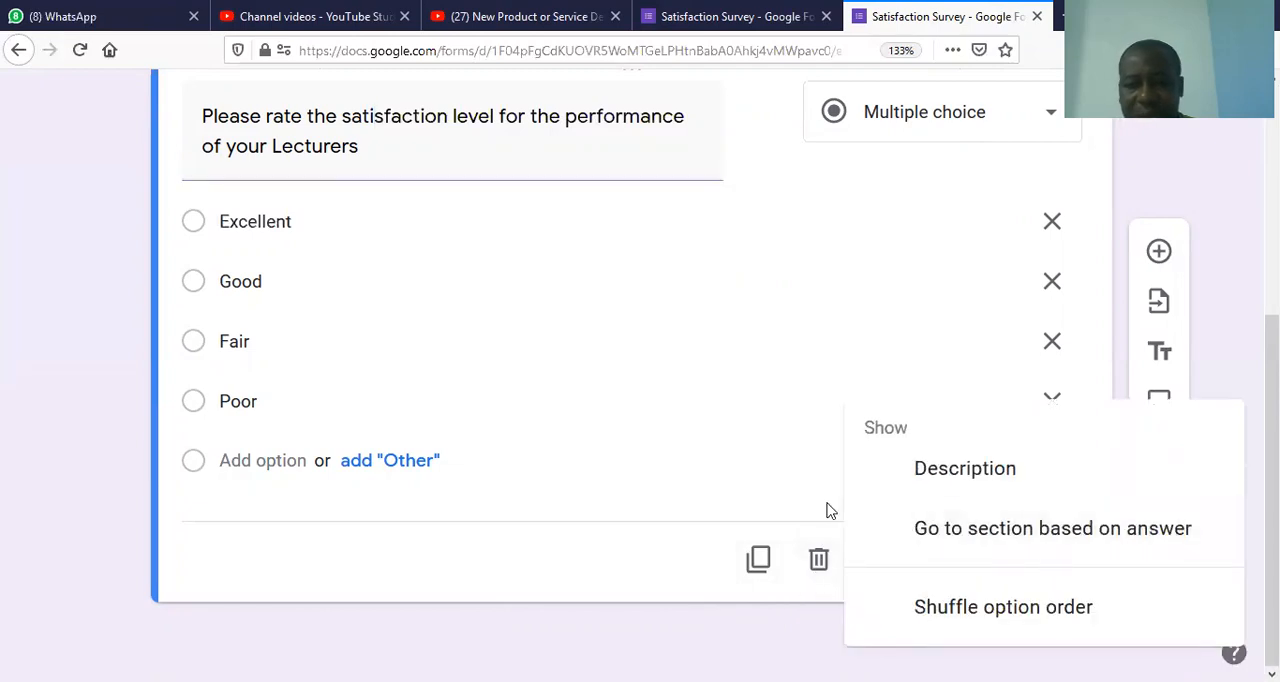
{"action": "left_click", "coordinate": [770, 518]}
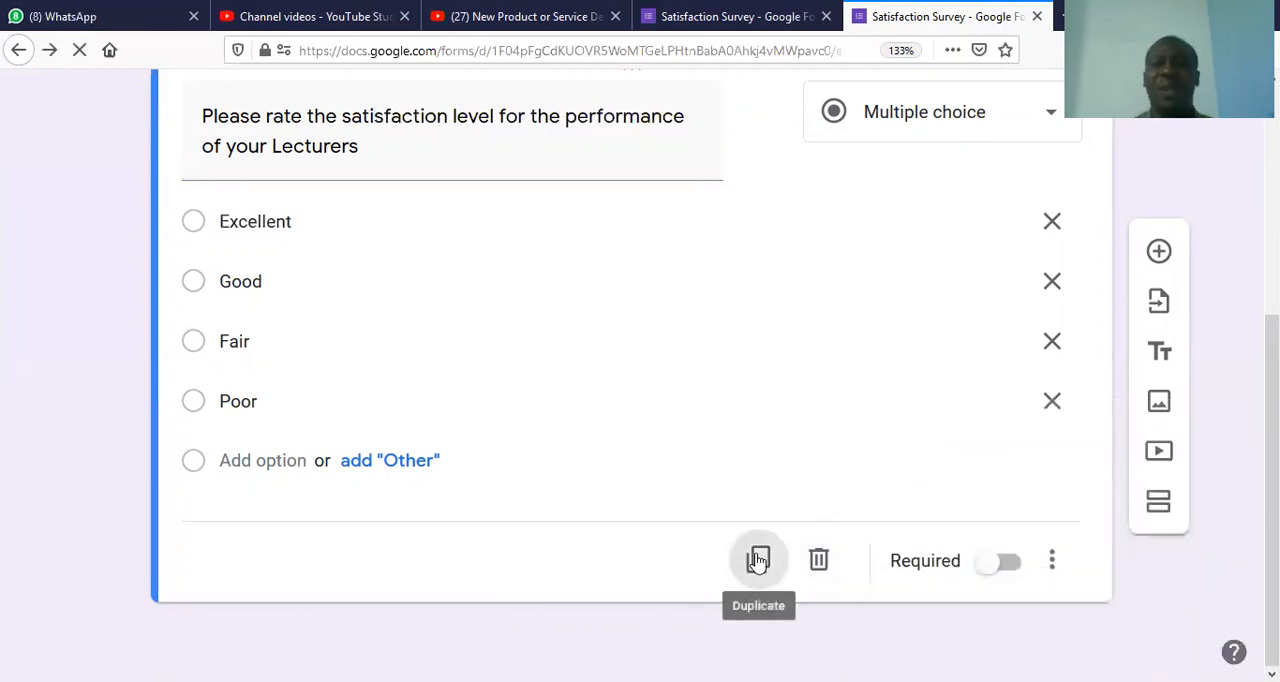
{"action": "left_click", "coordinate": [758, 559]}
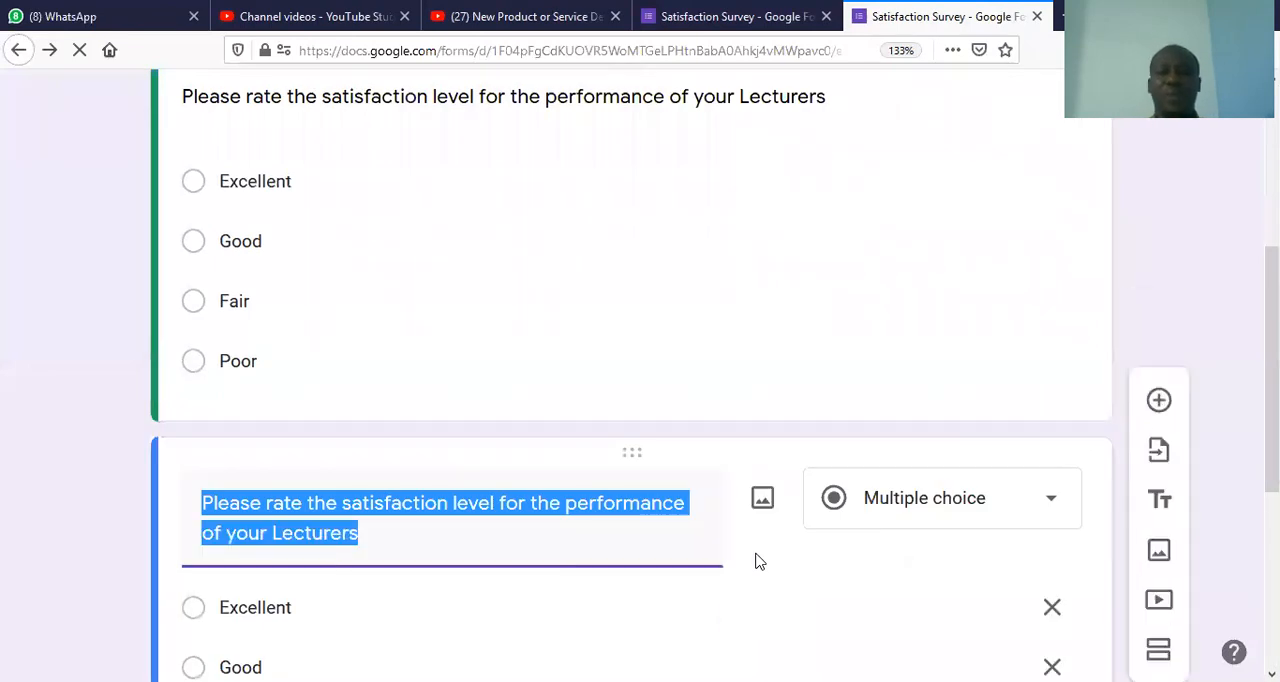
Step: Change the duplicated question's title to "Please rate the satisfaction level for the Facilities in the university"
{"action": "left_click", "coordinate": [339, 503]}
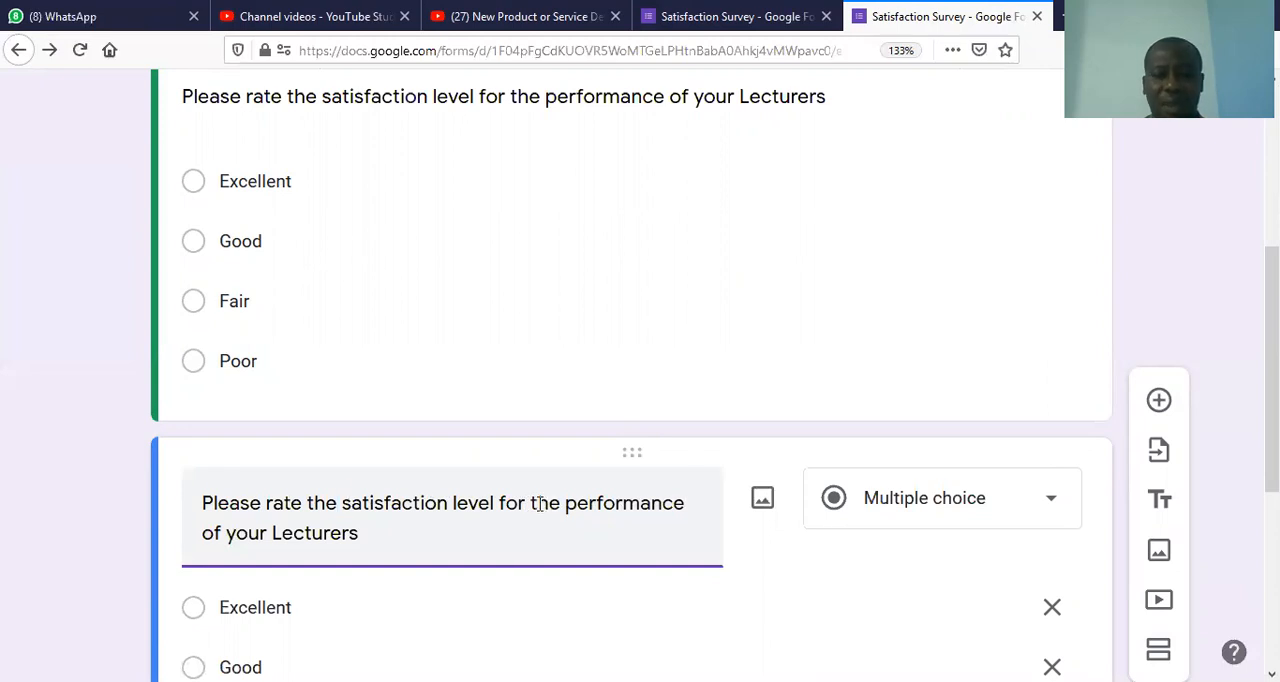
{"action": "left_click_drag", "start_coordinate": [565, 503], "coordinate": [594, 530]}
{"action": "type", "text": "Facilities"}
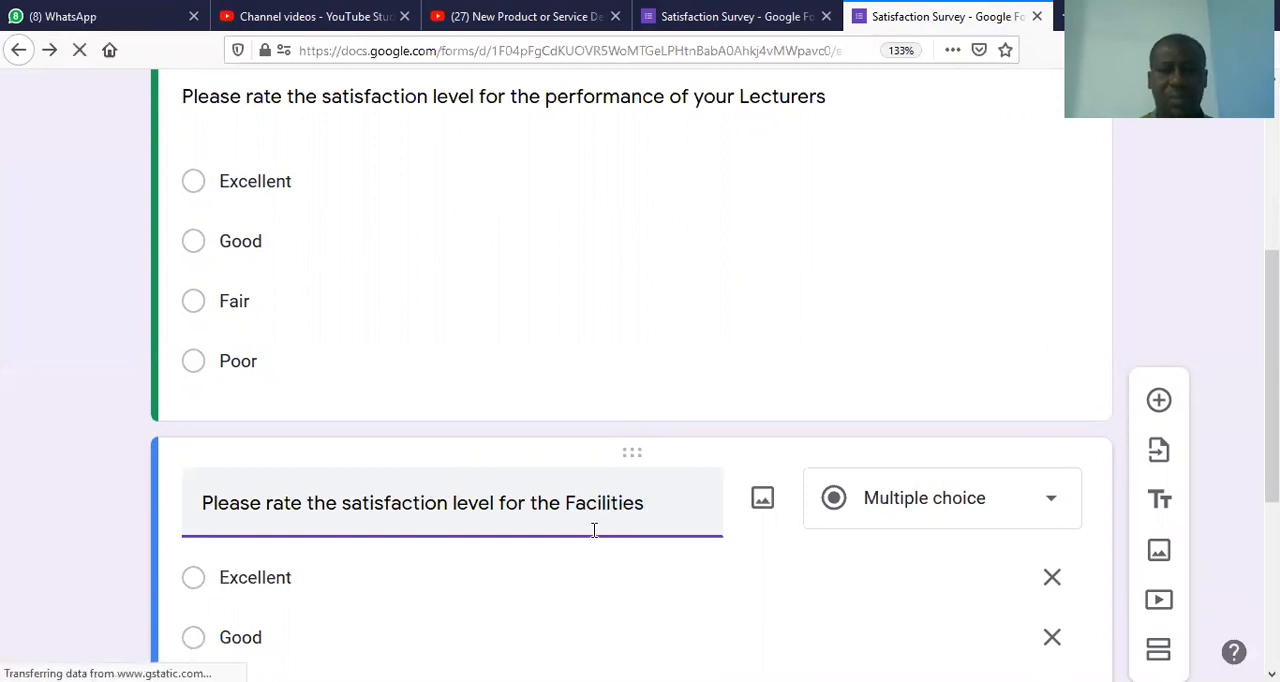
{"action": "type", "text": " in "}
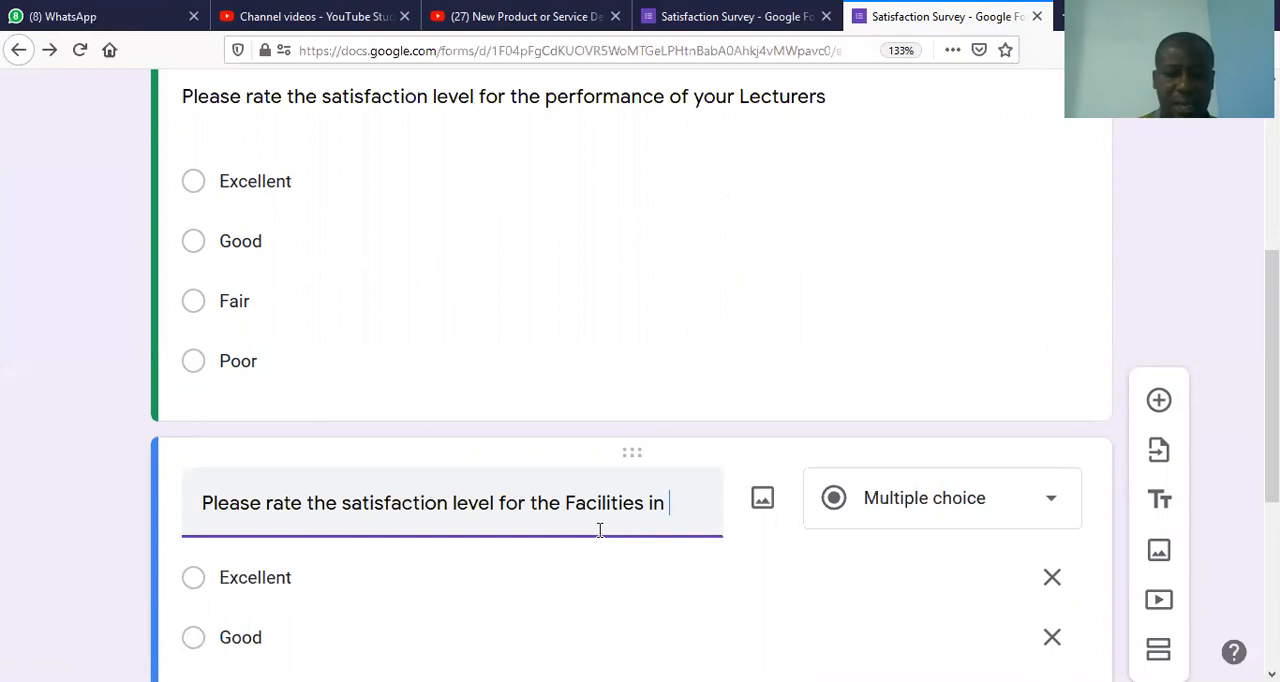
{"action": "type", "text": "thwe"}
{"action": "key", "text": "BackSpace"}
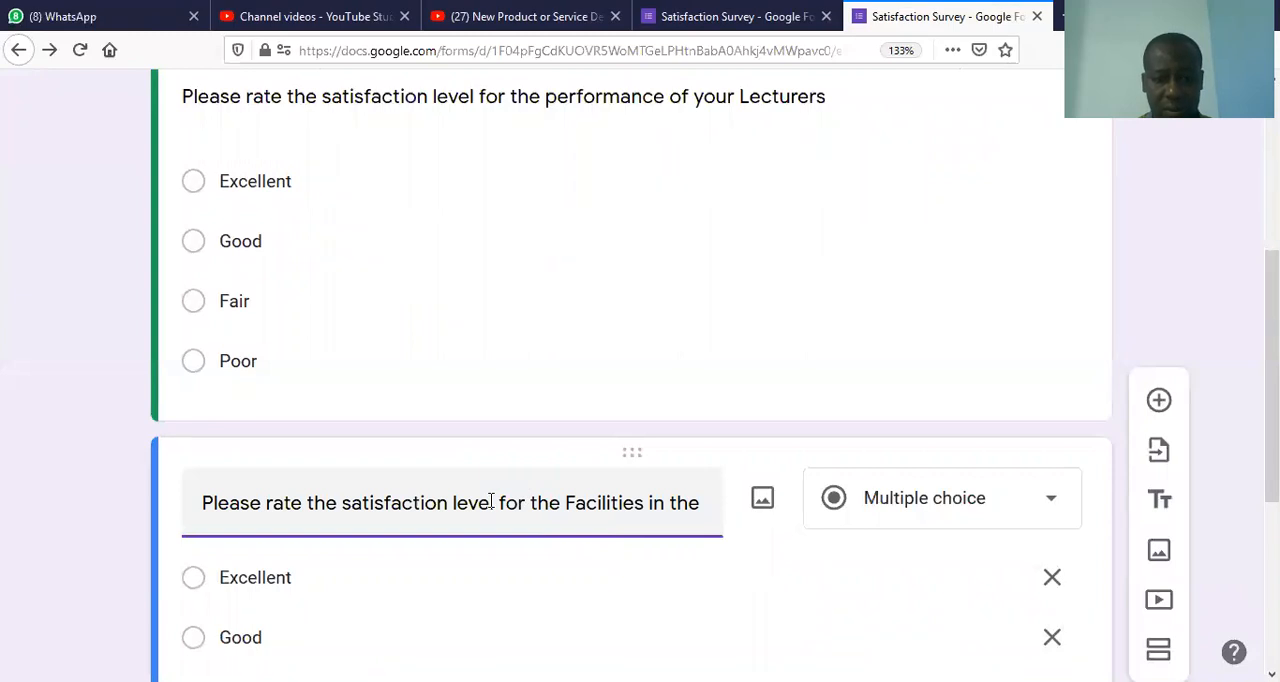
{"action": "type", "text": "sch"}
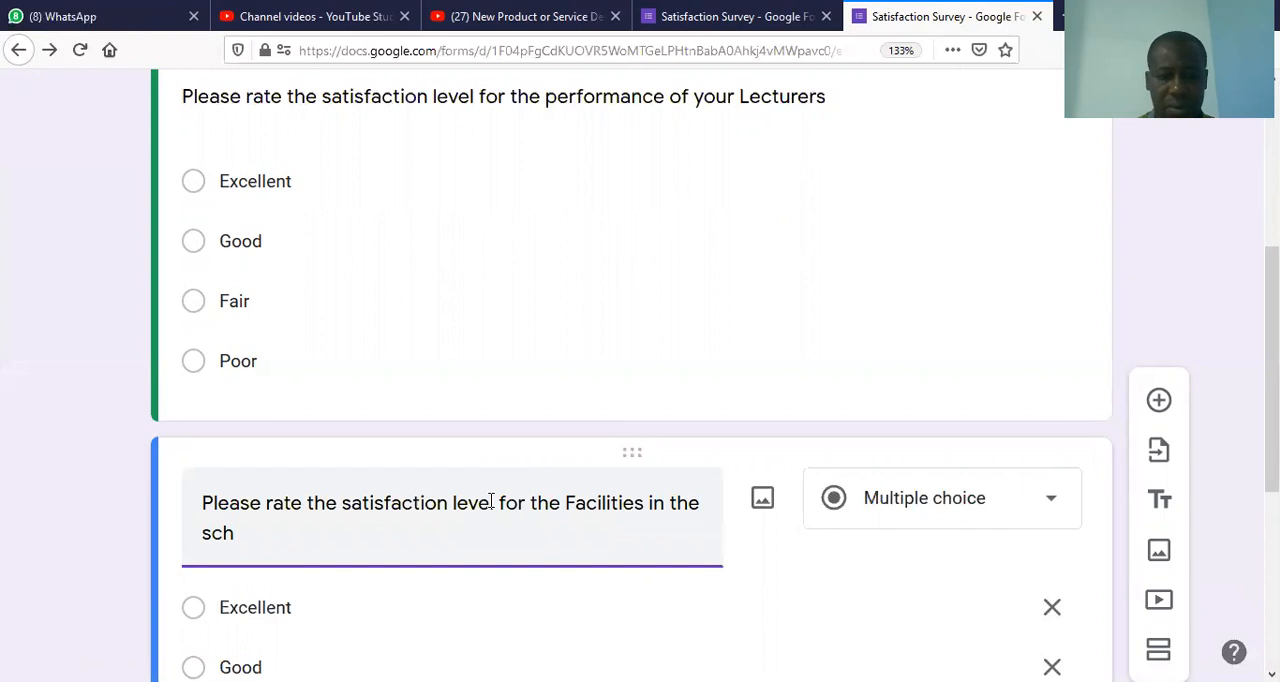
{"action": "key", "text": "BackSpace"}
{"action": "key", "text": "BackSpace"}
{"action": "key", "text": "BackSpace"}
{"action": "type", "text": "un"}
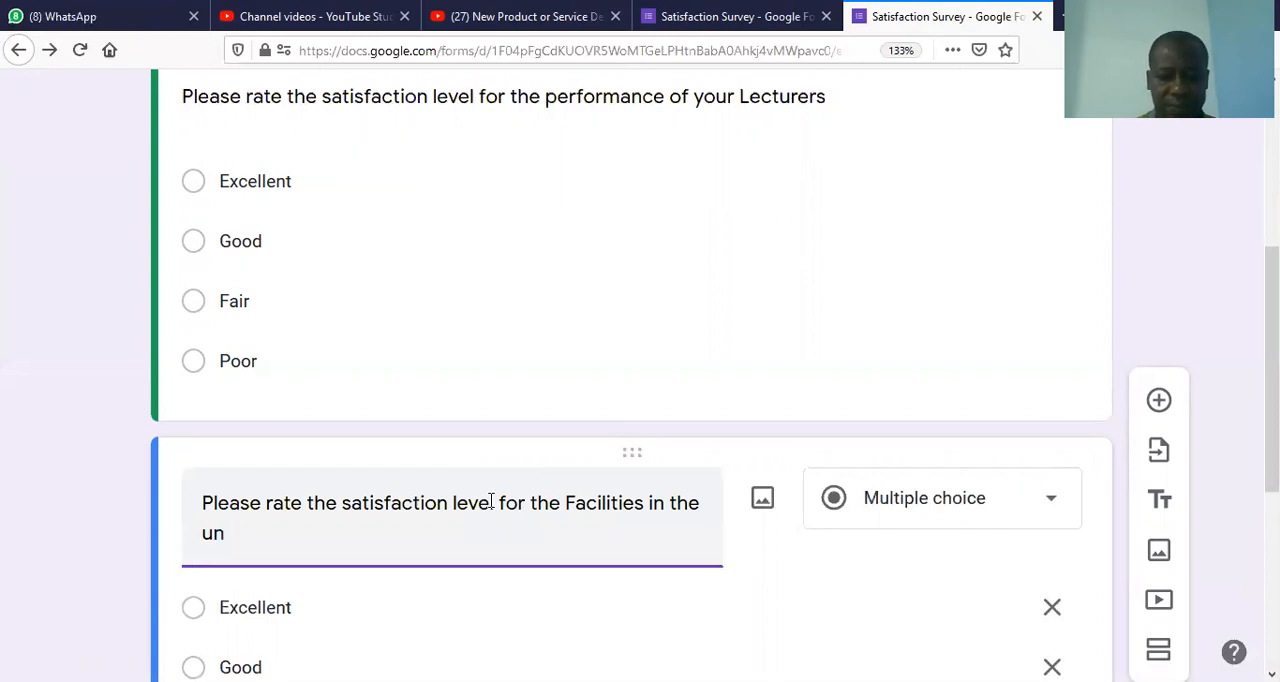
{"action": "type", "text": "iversity"}
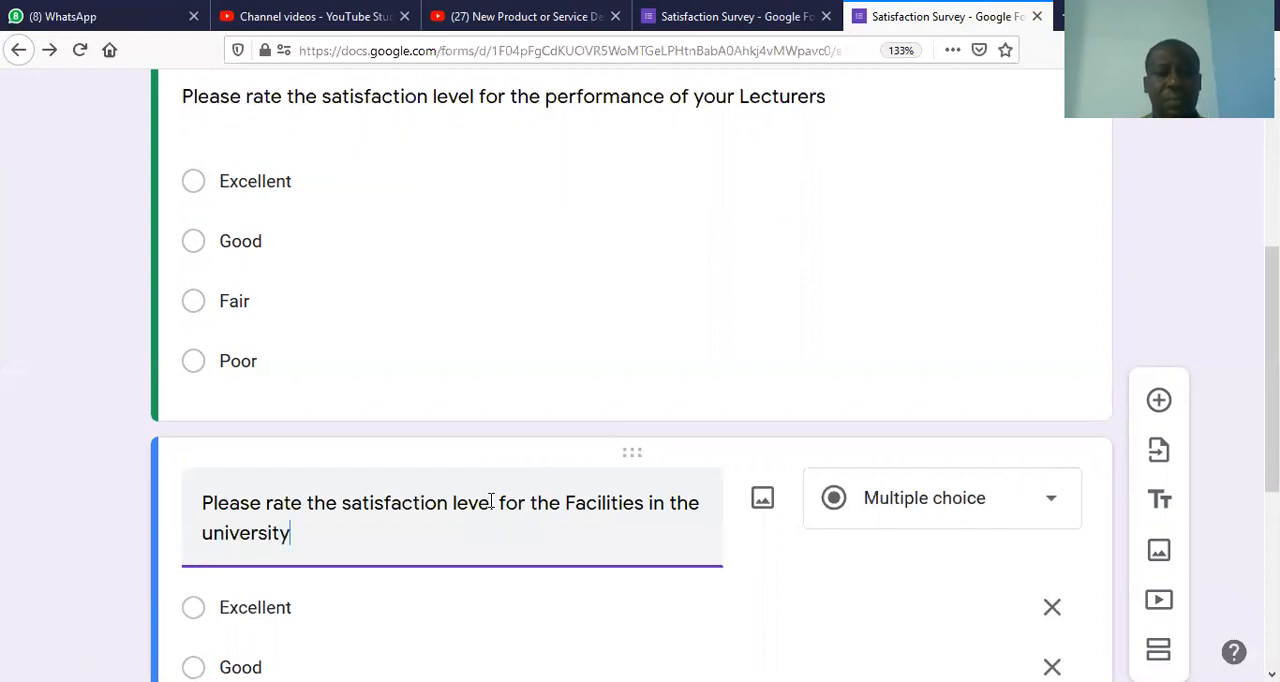
Step: Duplicate the facilities question and retitle the copy "Please rate the satisfaction level for the performance of administrative staff in the university"
{"action": "double_click", "coordinate": [300, 607]}
{"action": "left_click_drag", "start_coordinate": [1272, 370], "coordinate": [1272, 544]}
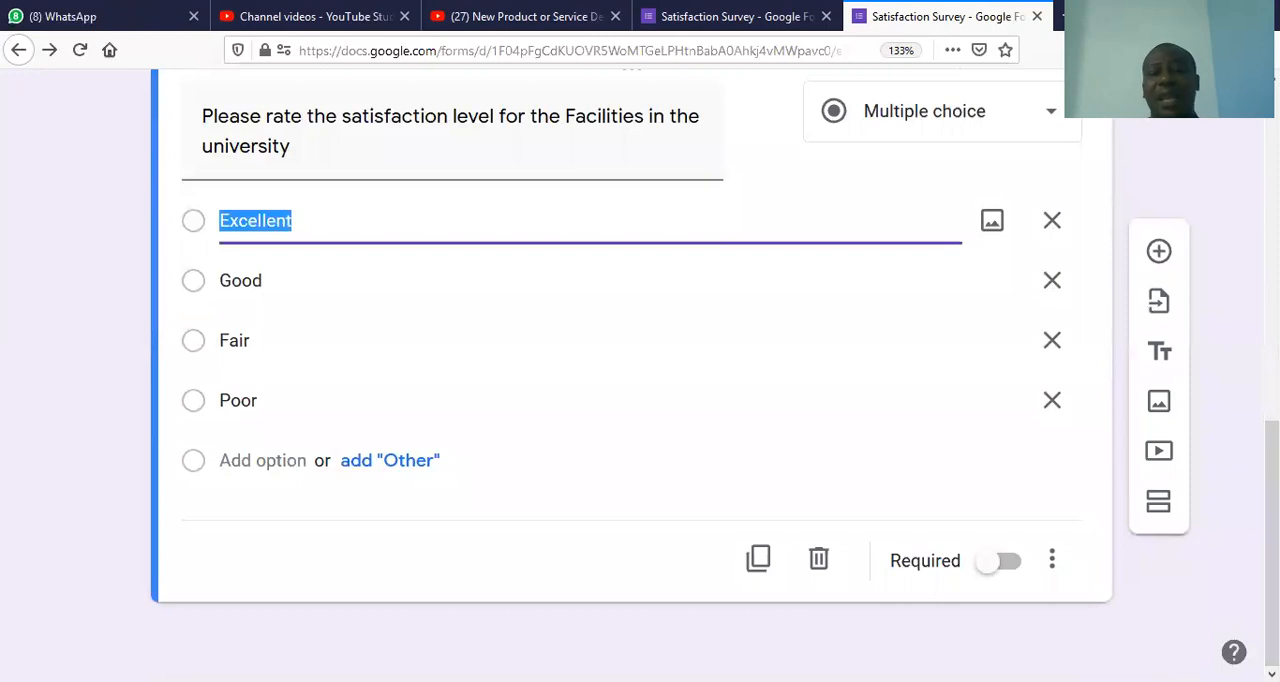
{"action": "left_click", "coordinate": [759, 560]}
{"action": "left_click", "coordinate": [555, 499]}
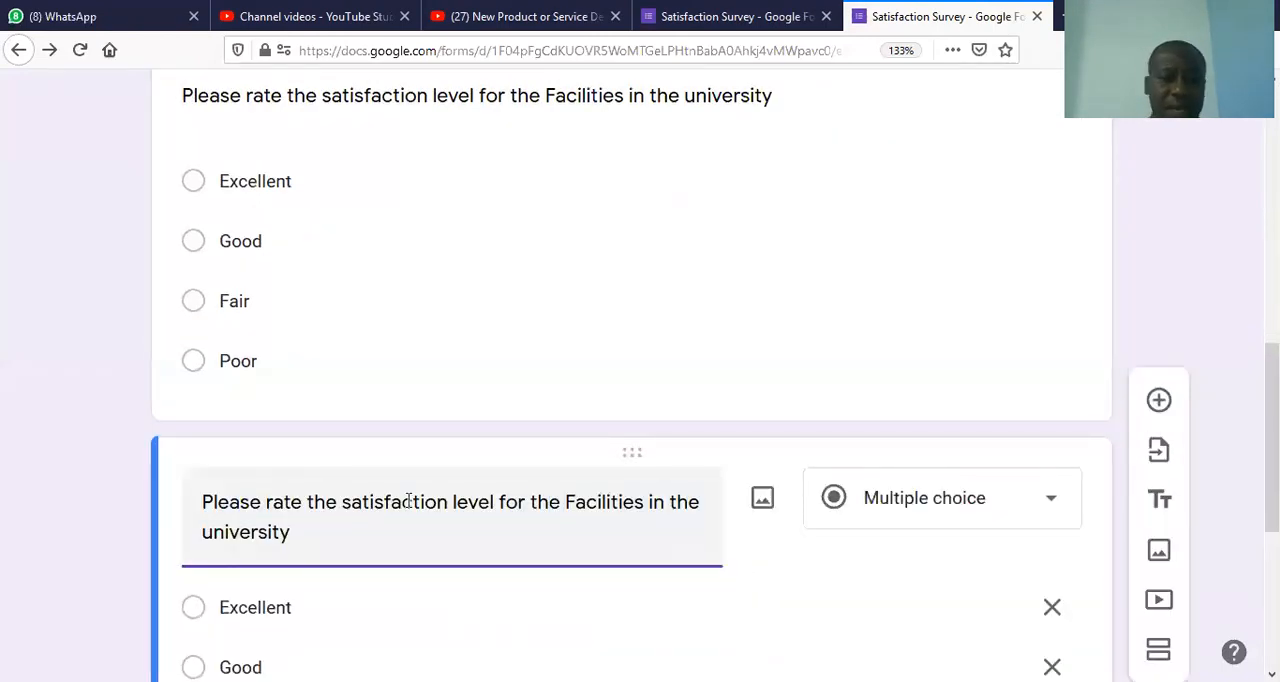
{"action": "double_click", "coordinate": [590, 502]}
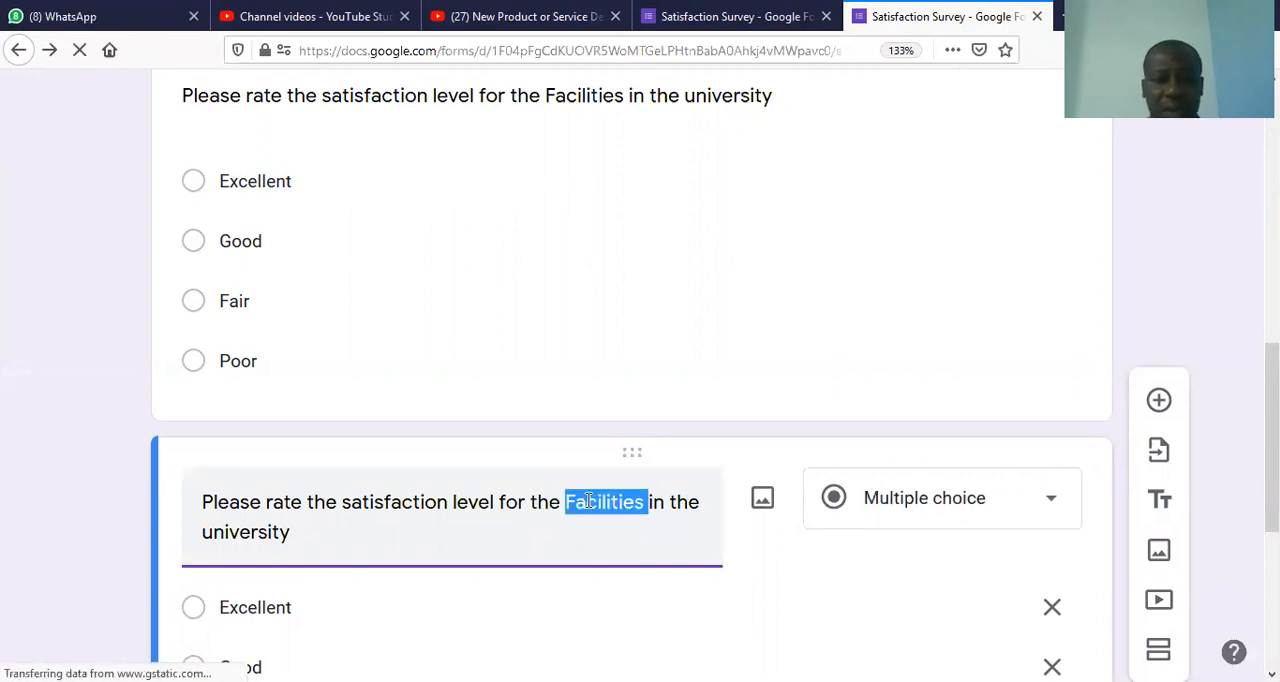
{"action": "type", "text": "performance of administrative "}
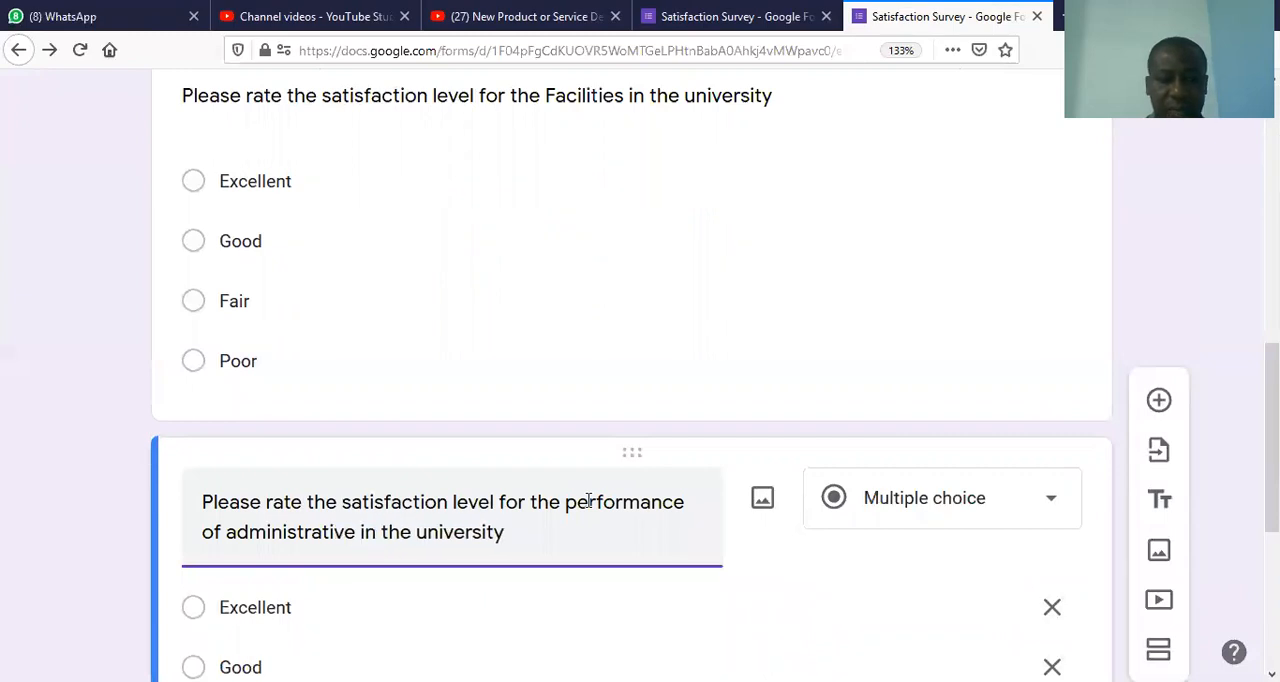
{"action": "type", "text": "staff"}
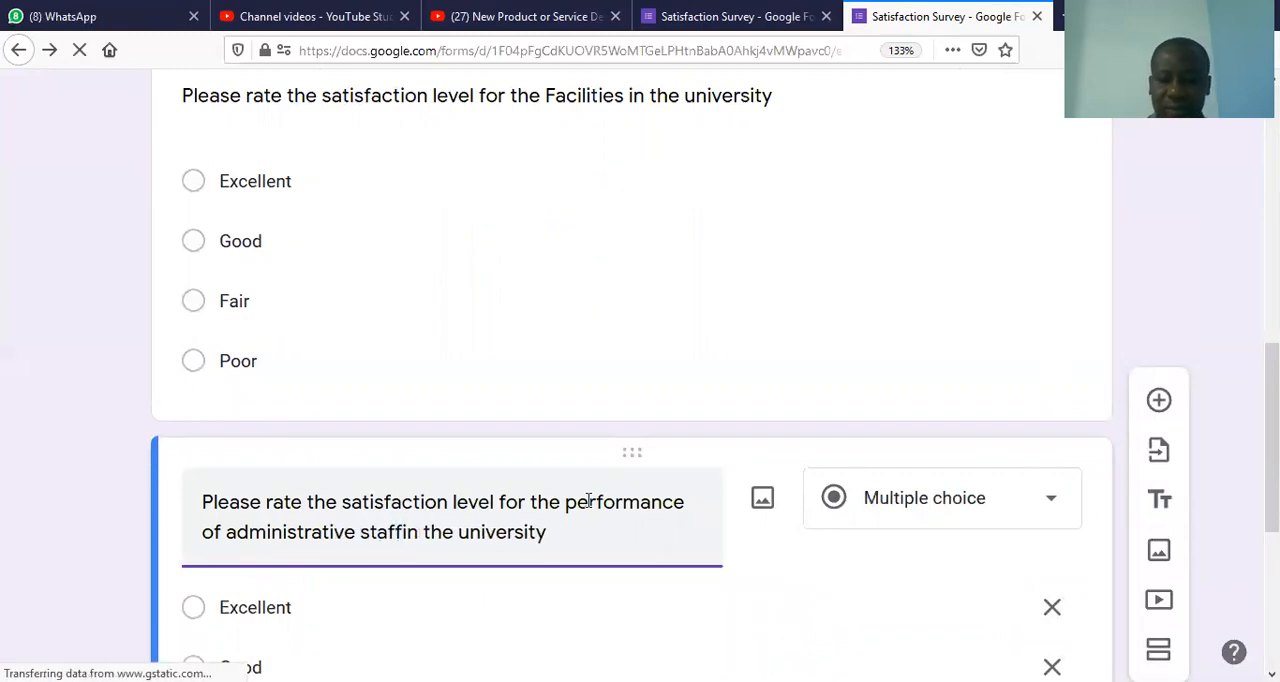
{"action": "type", "text": "  in"}
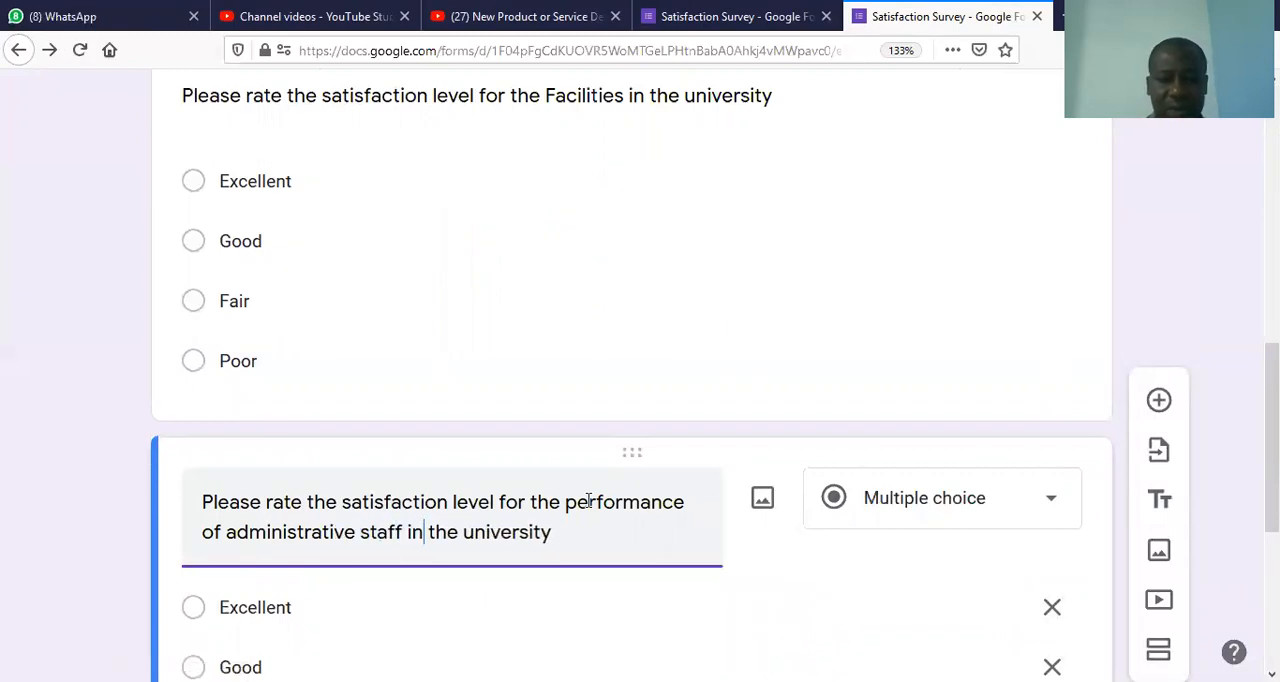
Step: Add a new section to the form after the administrative staff question
{"action": "left_click_drag", "start_coordinate": [1272, 508], "coordinate": [1272, 645]}
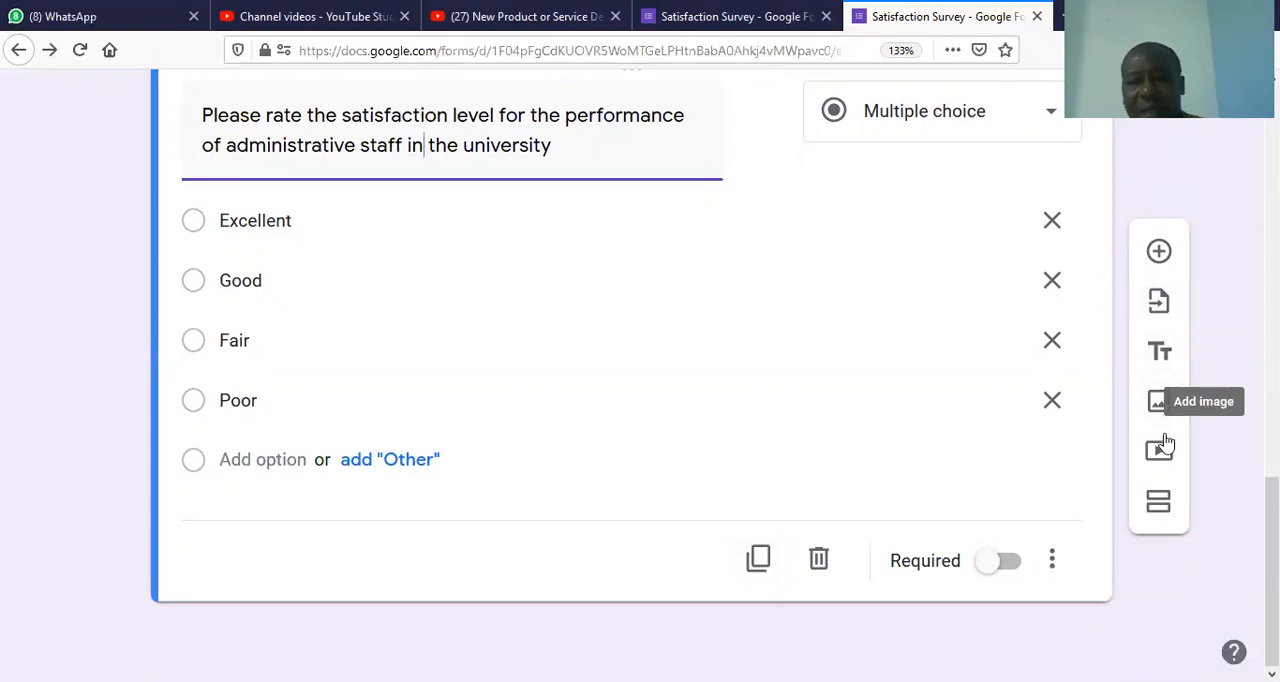
{"action": "left_click", "coordinate": [1155, 503]}
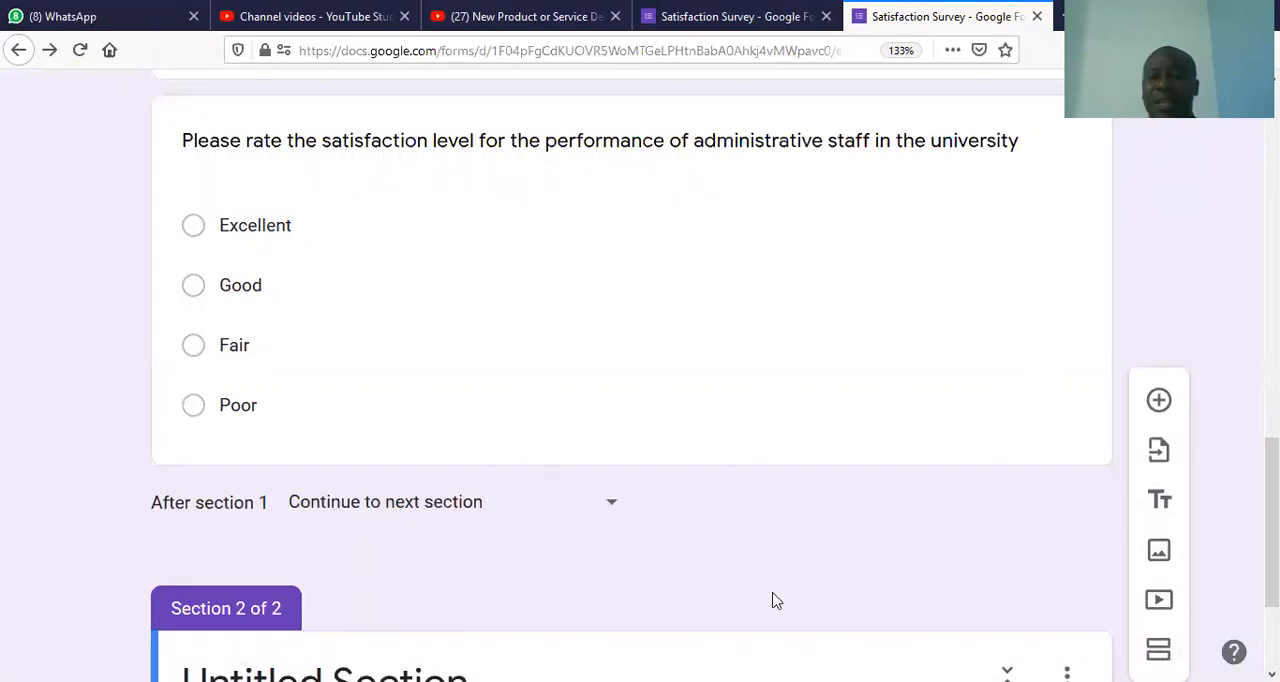
{"action": "left_click_drag", "start_coordinate": [1272, 557], "coordinate": [1272, 617]}
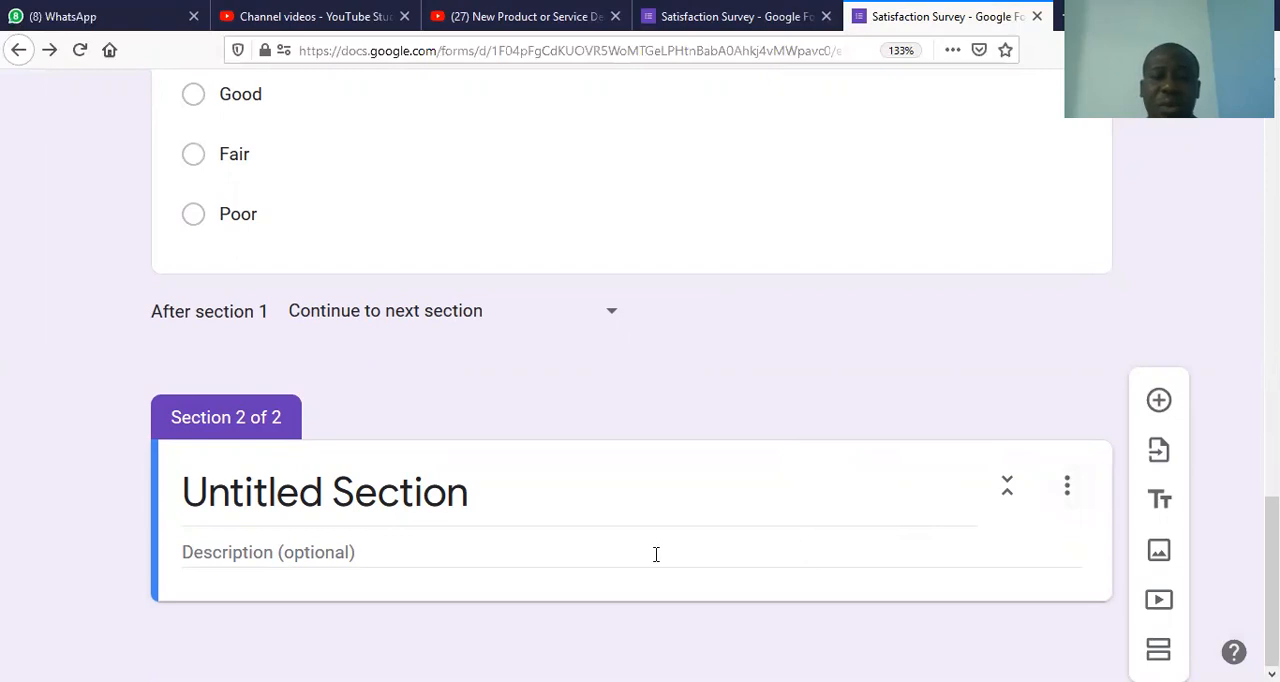
Step: Title the new second section "Students Feedback"
{"action": "left_click", "coordinate": [435, 560]}
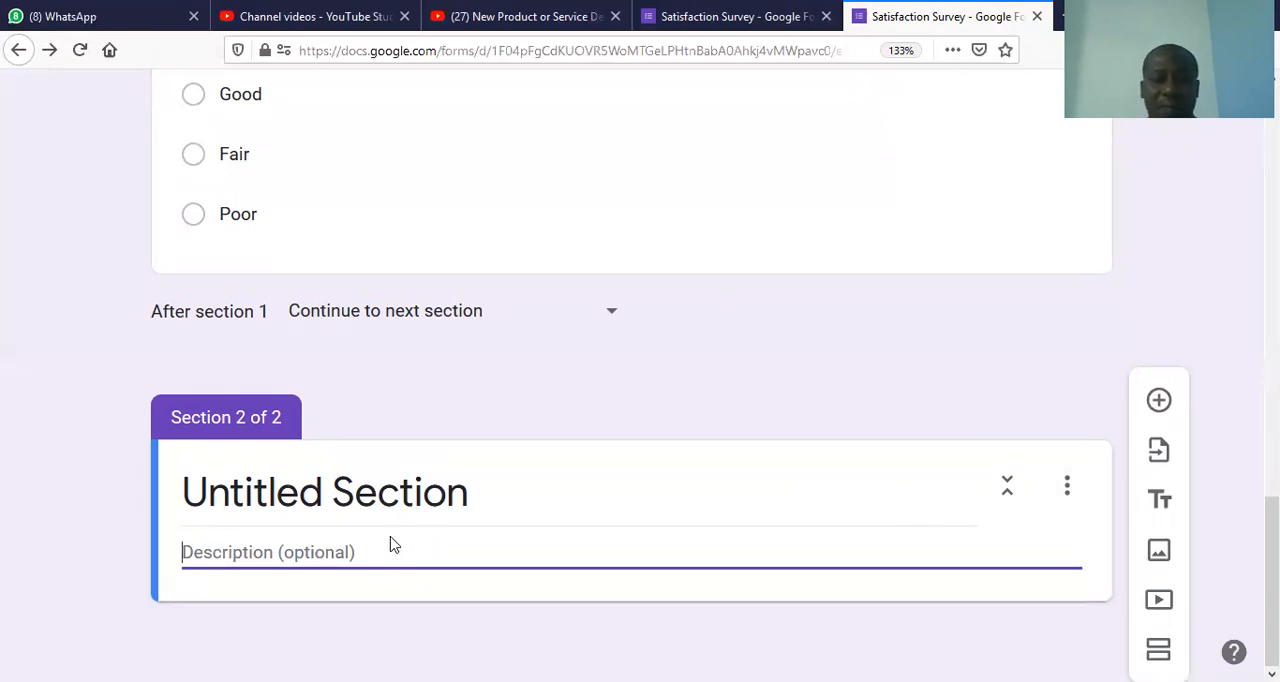
{"action": "left_click", "coordinate": [354, 497]}
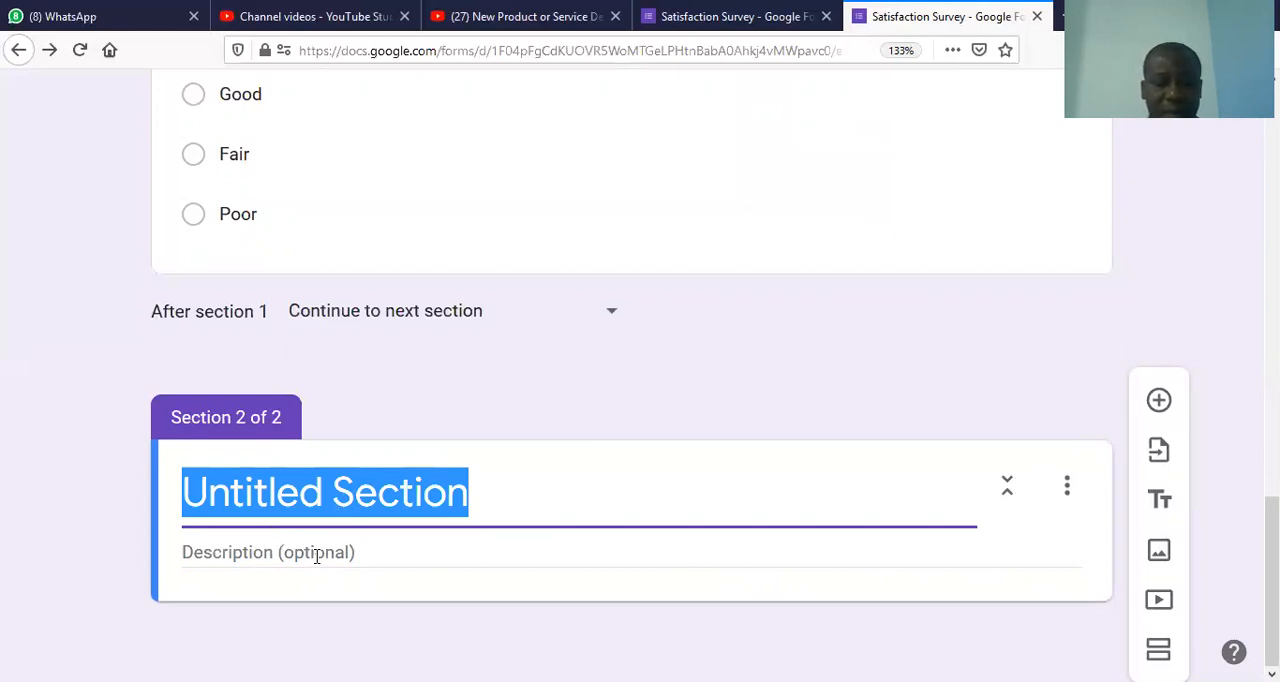
{"action": "type", "text": "Studnet"}
{"action": "type", "text": "s"}
{"action": "key", "text": "BackSpace"}
{"action": "key", "text": "BackSpace"}
{"action": "key", "text": "BackSpace"}
{"action": "key", "text": "BackSpace"}
{"action": "key", "text": "BackSpace"}
{"action": "type", "text": "ent"}
{"action": "key", "text": "BackSpace"}
{"action": "type", "text": "s Feedback"}
Step: Enter "Please take some fe minutes of your time to fill this form" as the Students Feedback section's description
{"action": "left_click", "coordinate": [246, 557]}
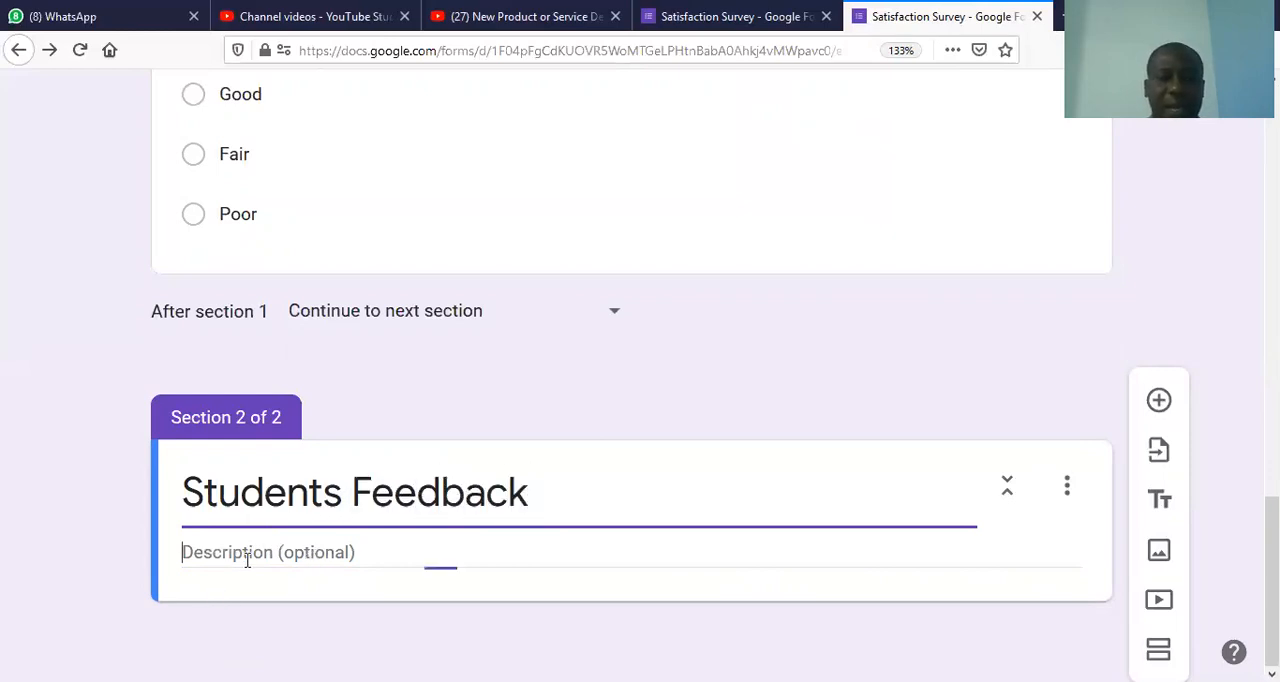
{"action": "type", "text": "Please"}
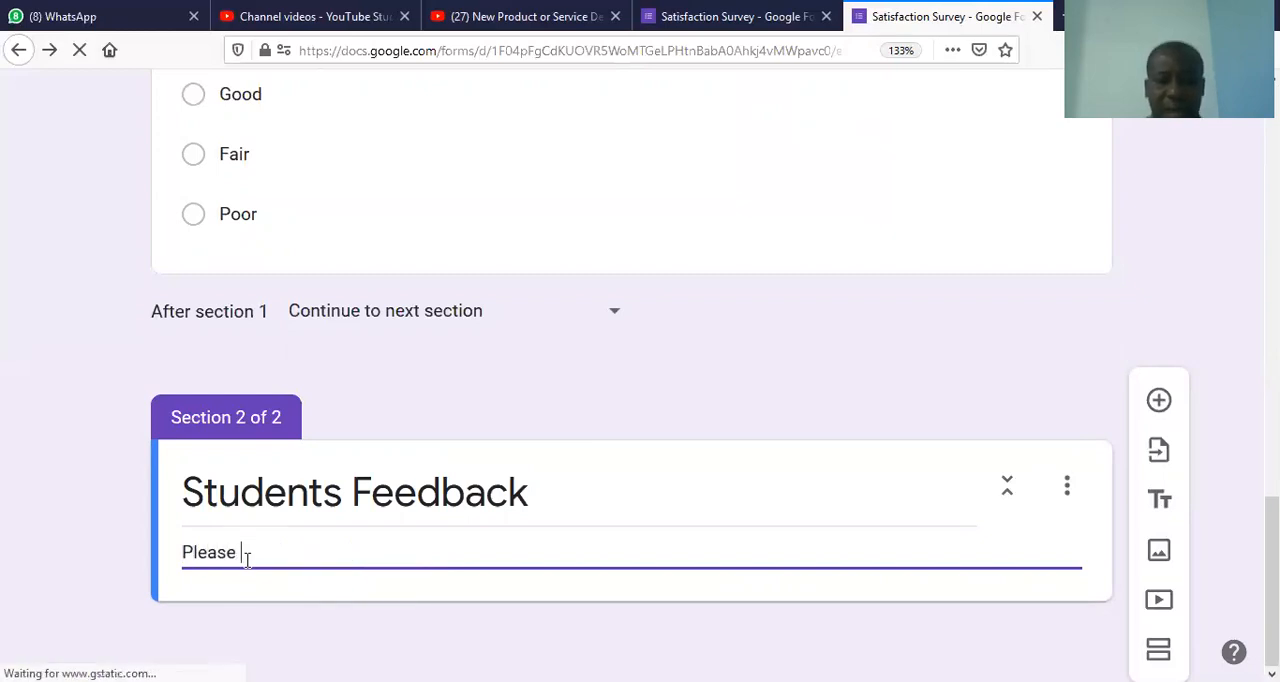
{"action": "type", "text": " take "}
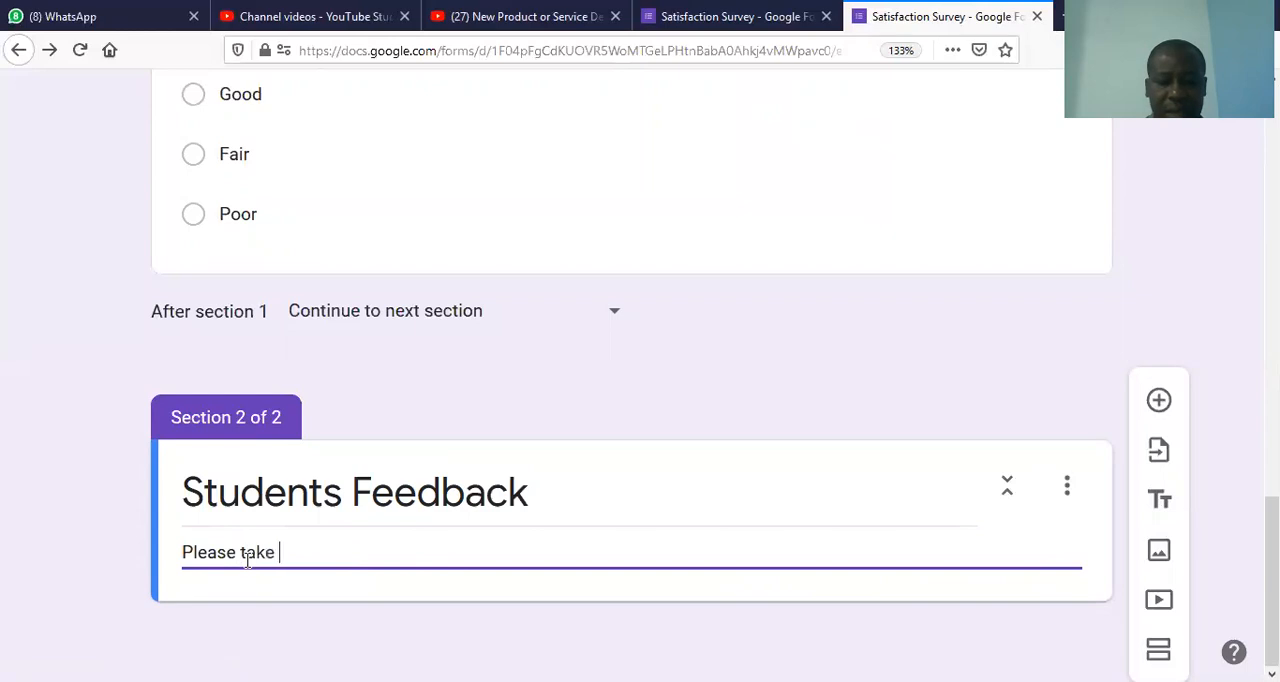
{"action": "type", "text": "some fe minutes of your time"}
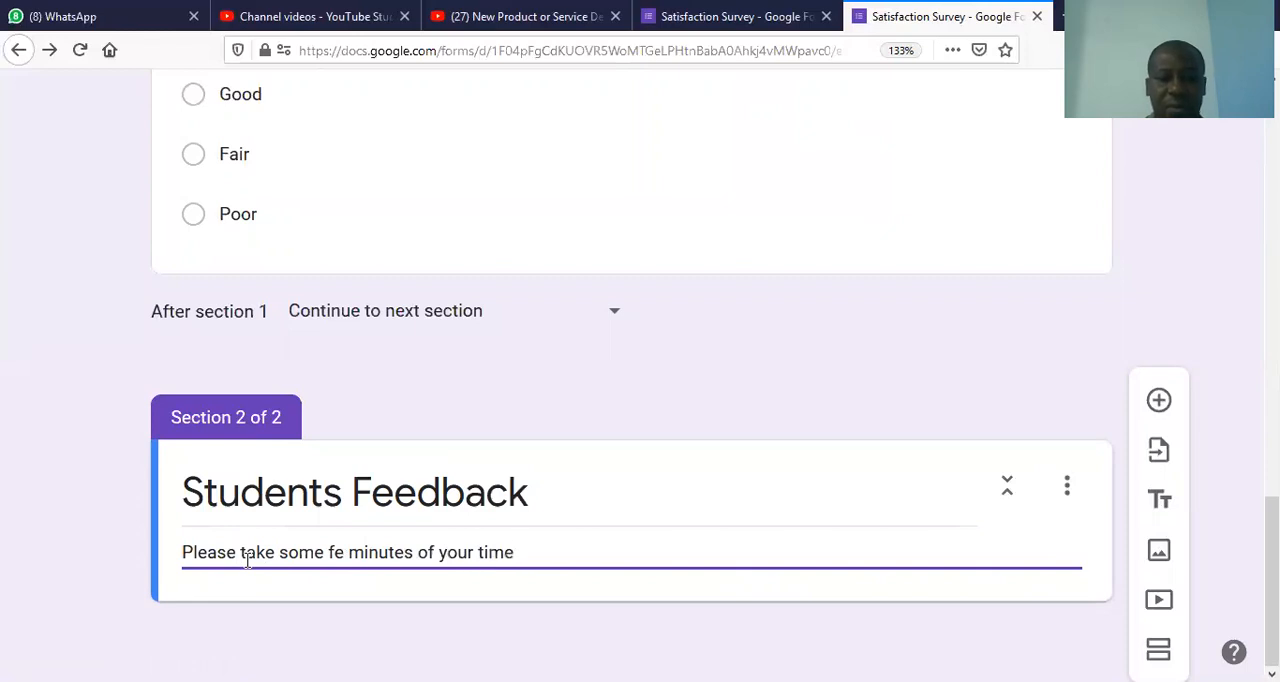
{"action": "type", "text": "ll this form"}
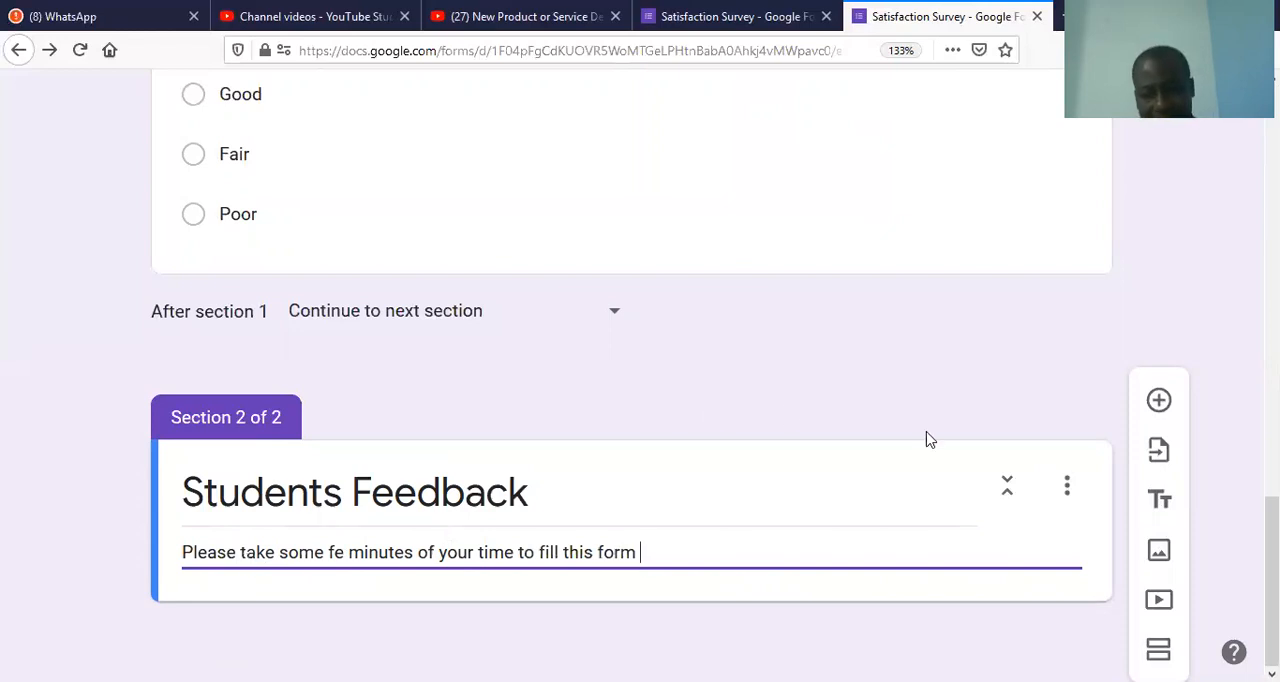
Step: Add a multiple choice question titled "Lecturers Delivery" to the Students Feedback section
{"action": "left_click", "coordinate": [1158, 402]}
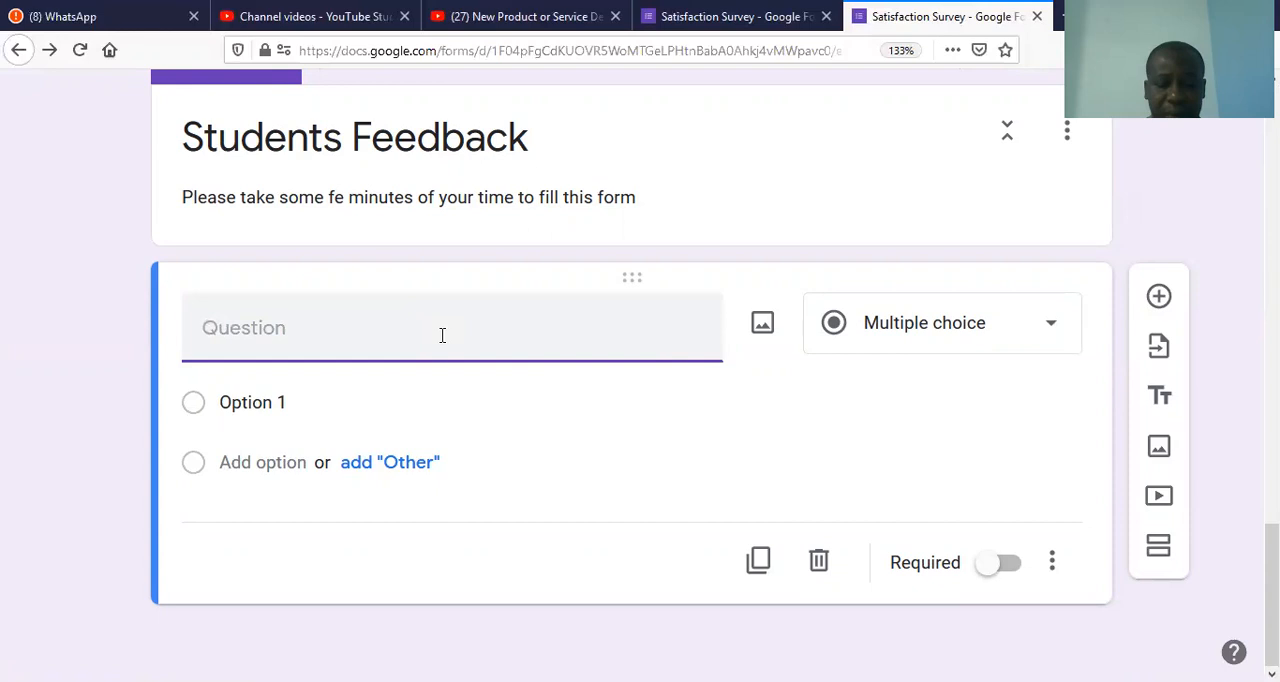
{"action": "type", "text": "Lectur"}
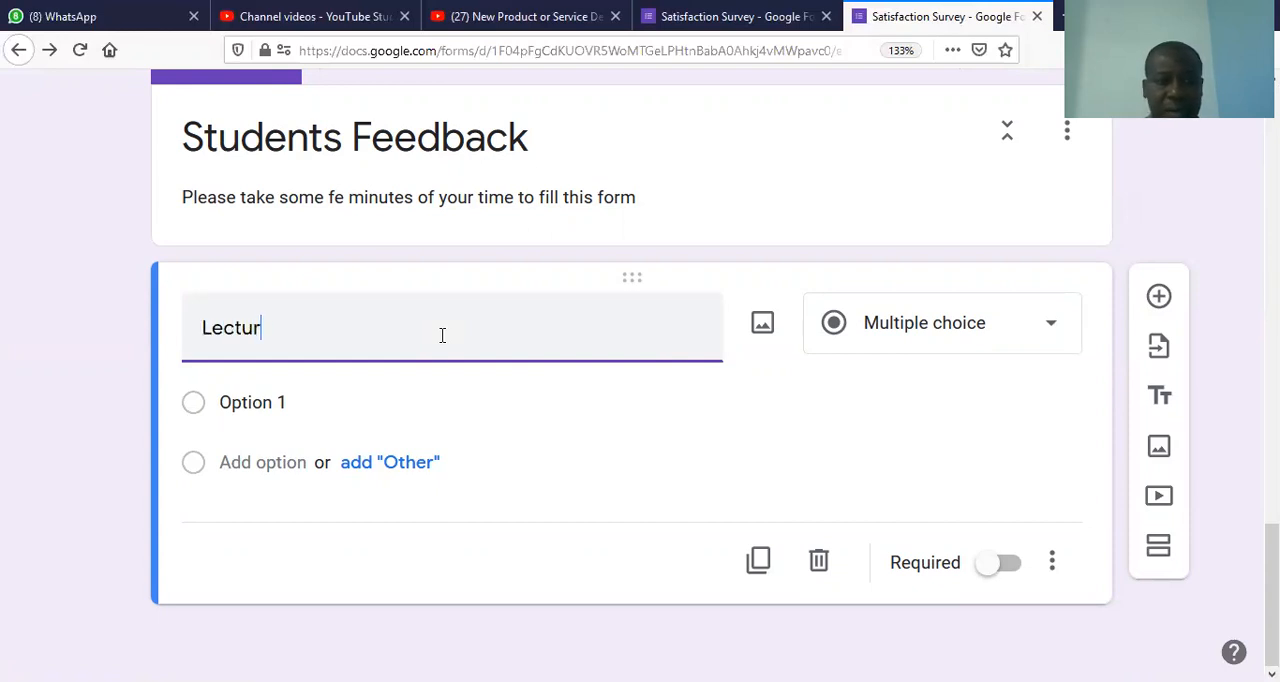
{"action": "type", "text": "ers Delivery"}
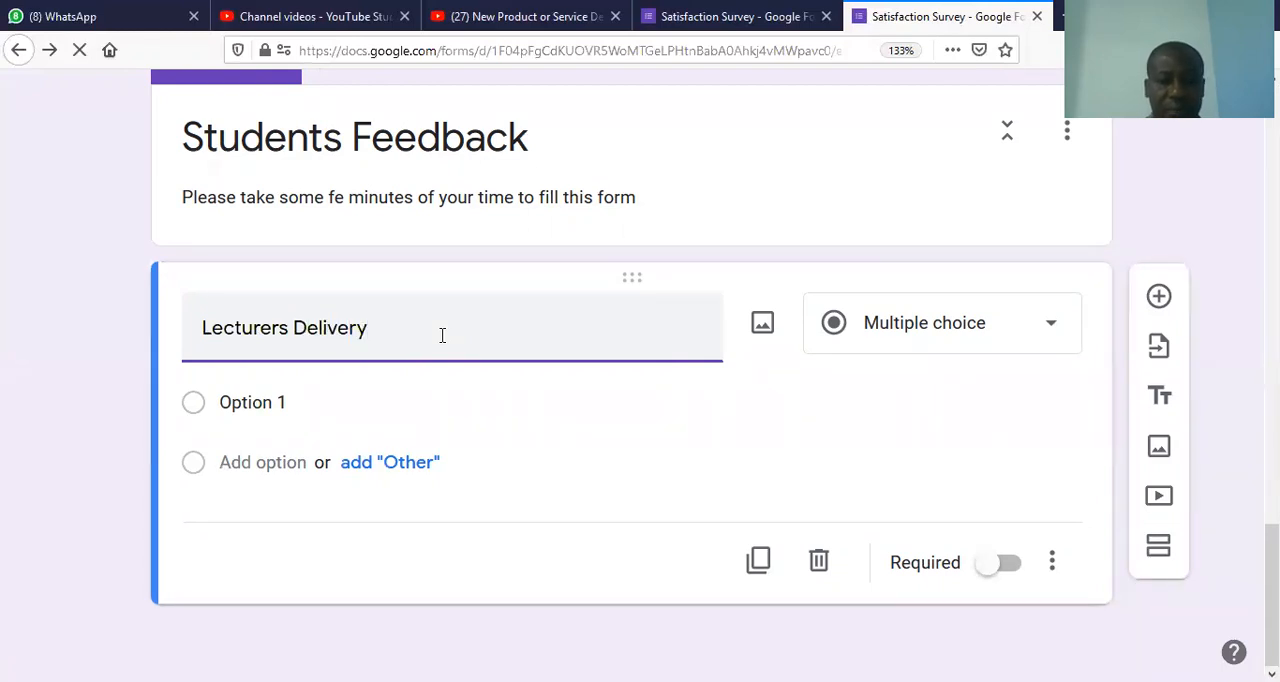
Step: Name the Lecturers Delivery question's first option "Excellent" and add all the suggested options: Good, Fair and Poor
{"action": "left_click", "coordinate": [318, 397]}
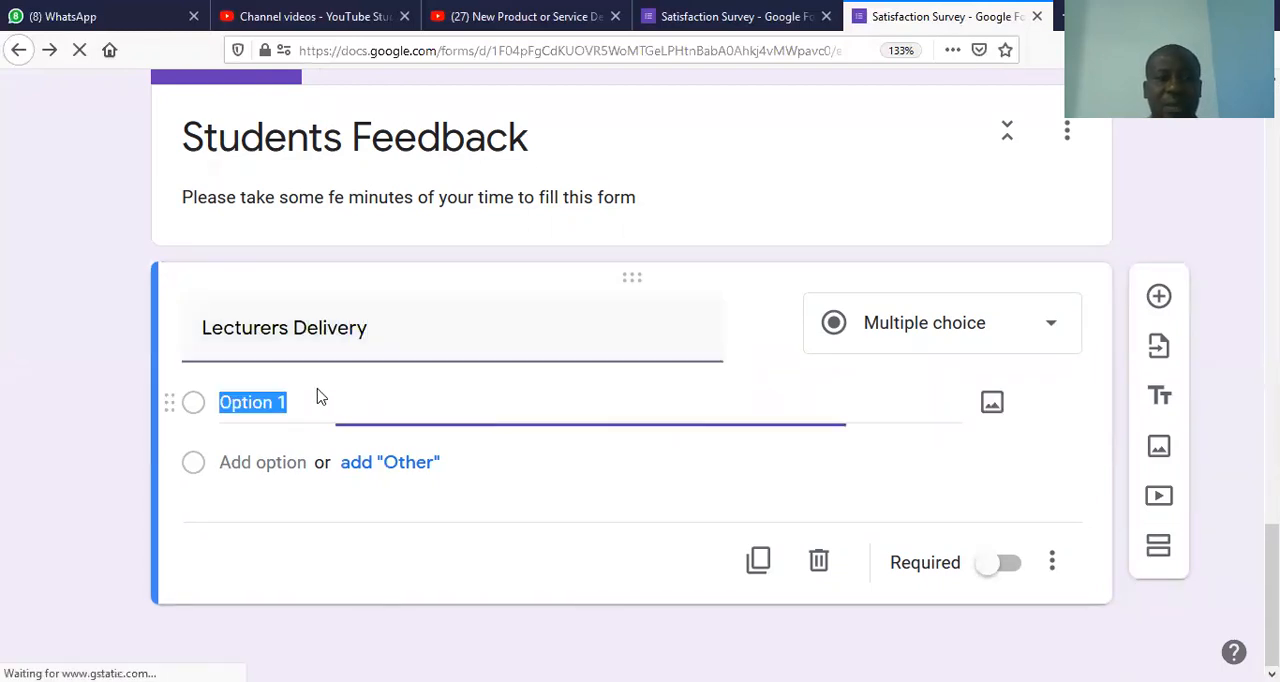
{"action": "type", "text": "Excellent"}
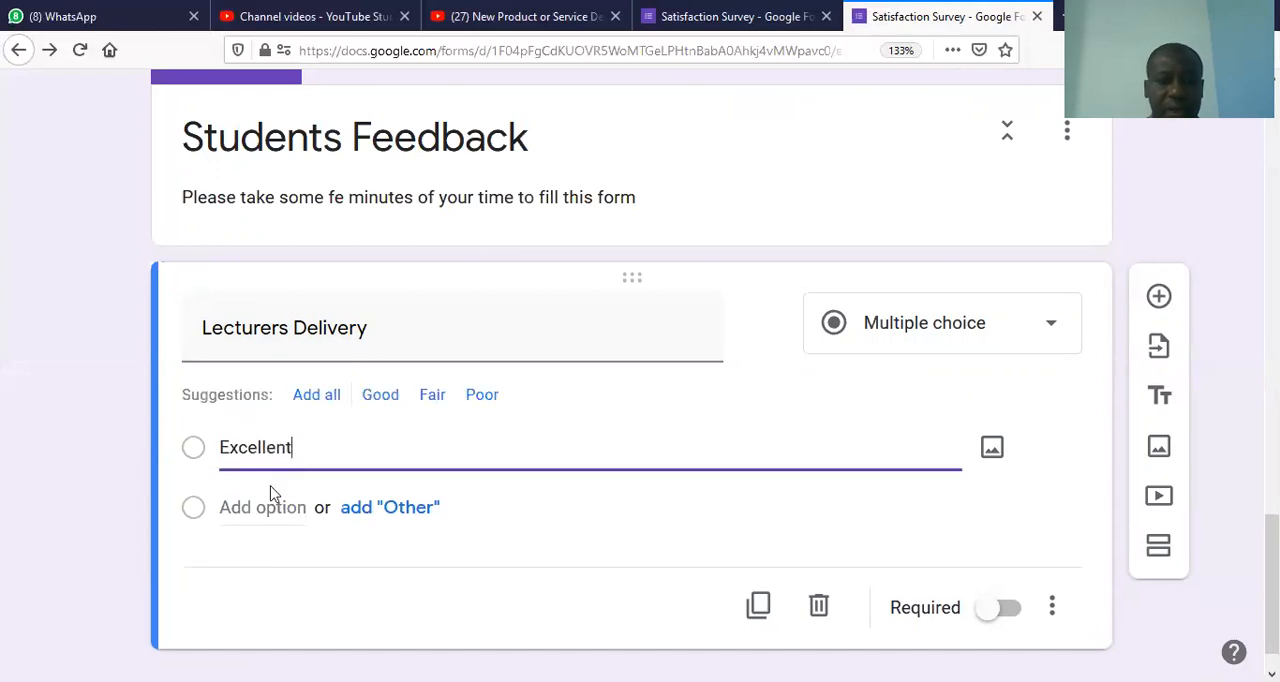
{"action": "left_click", "coordinate": [318, 396]}
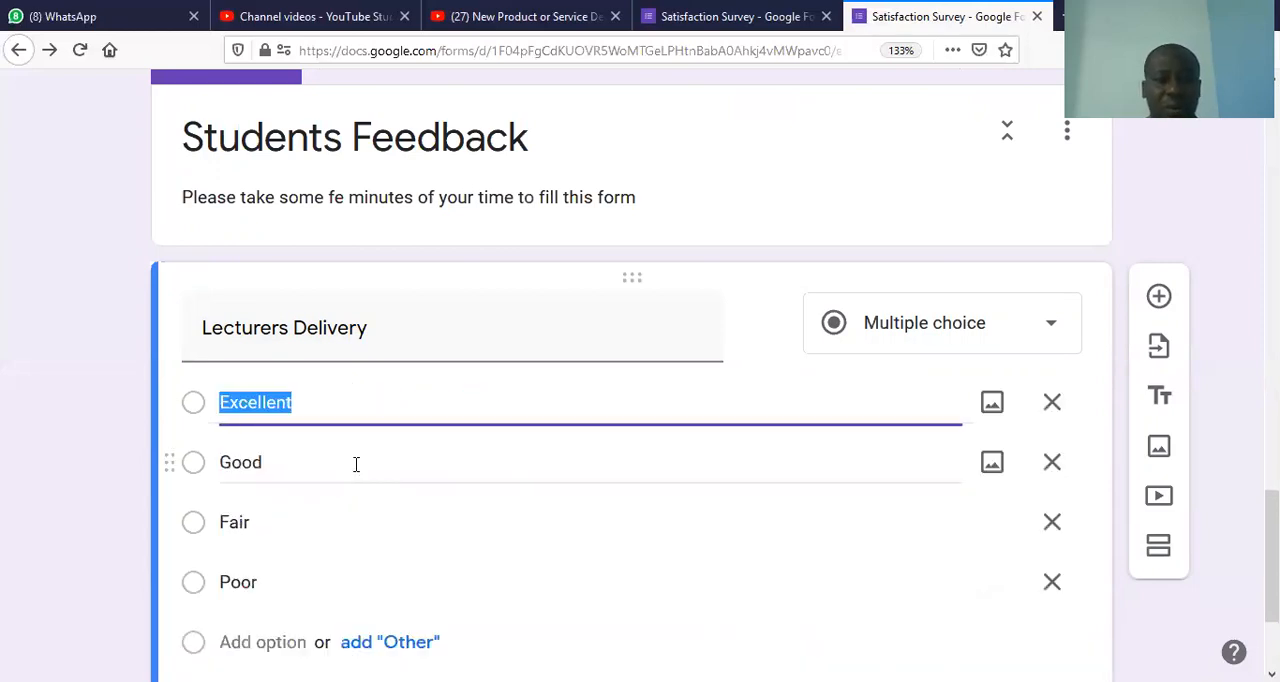
Step: Duplicate the Lecturers Delivery question and retitle the copy "Rate facilities"
{"action": "scroll", "coordinate": [1159, 445], "scroll_direction": "down", "scroll_amount": 3}
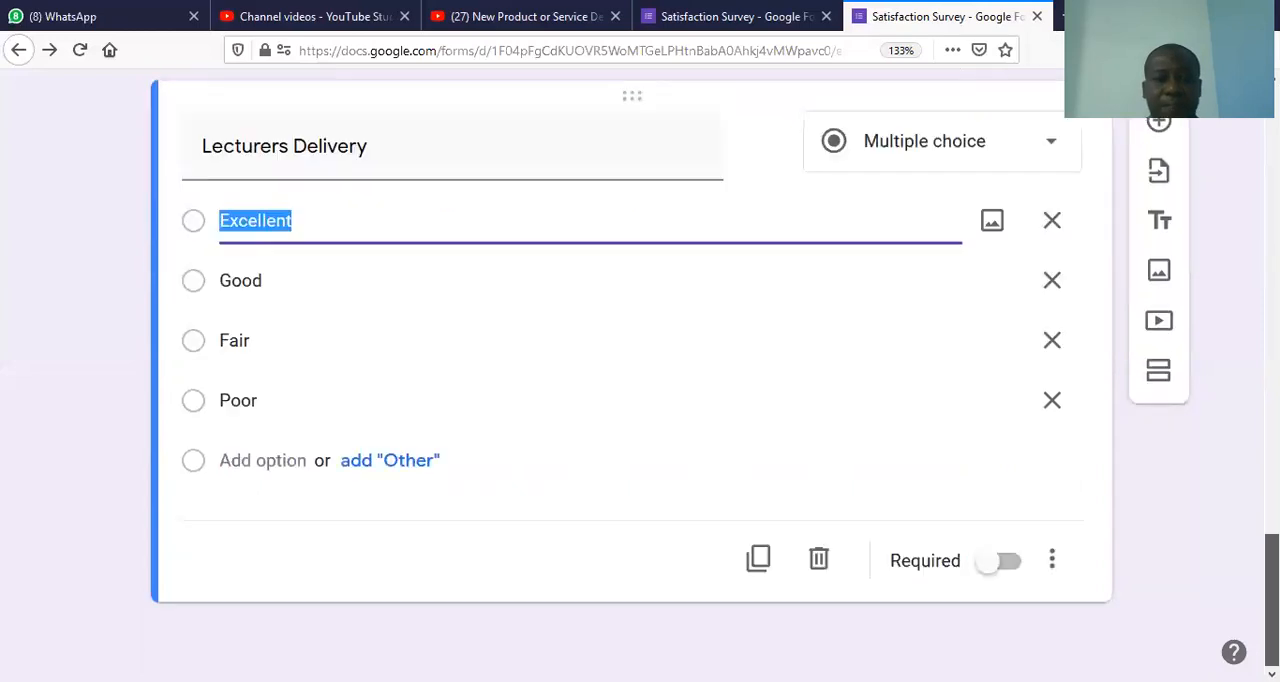
{"action": "left_click", "coordinate": [772, 572]}
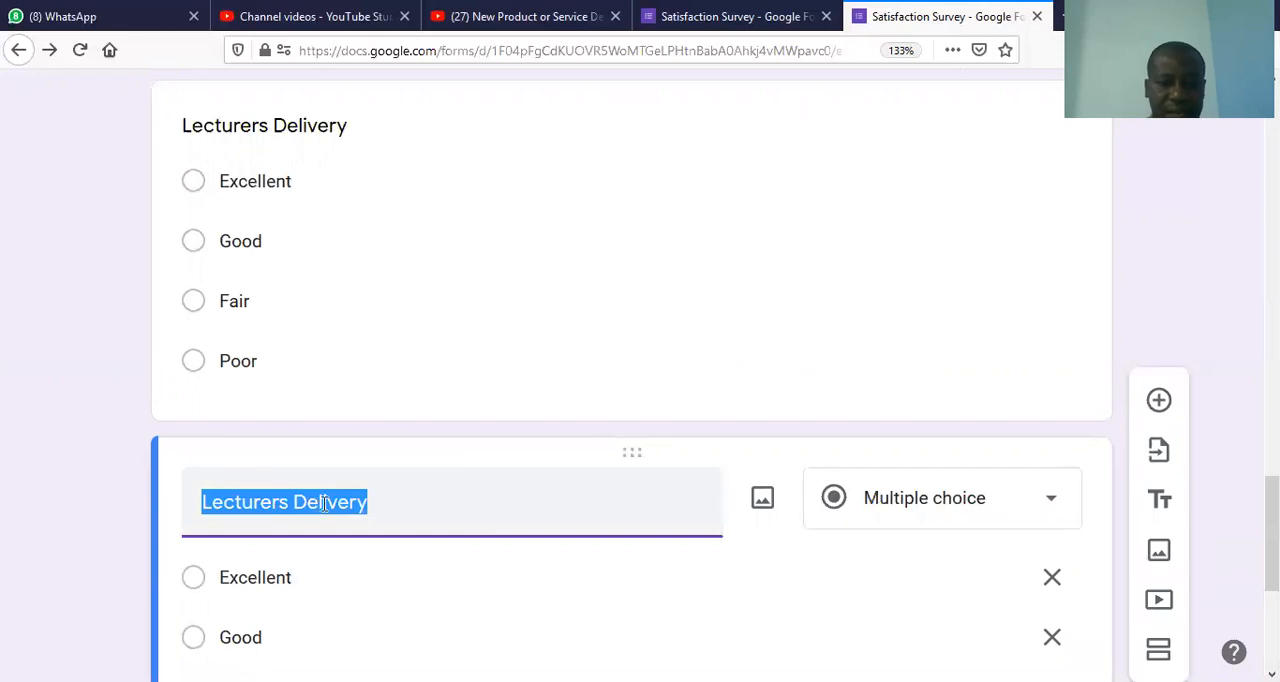
{"action": "type", "text": "Facilities"}
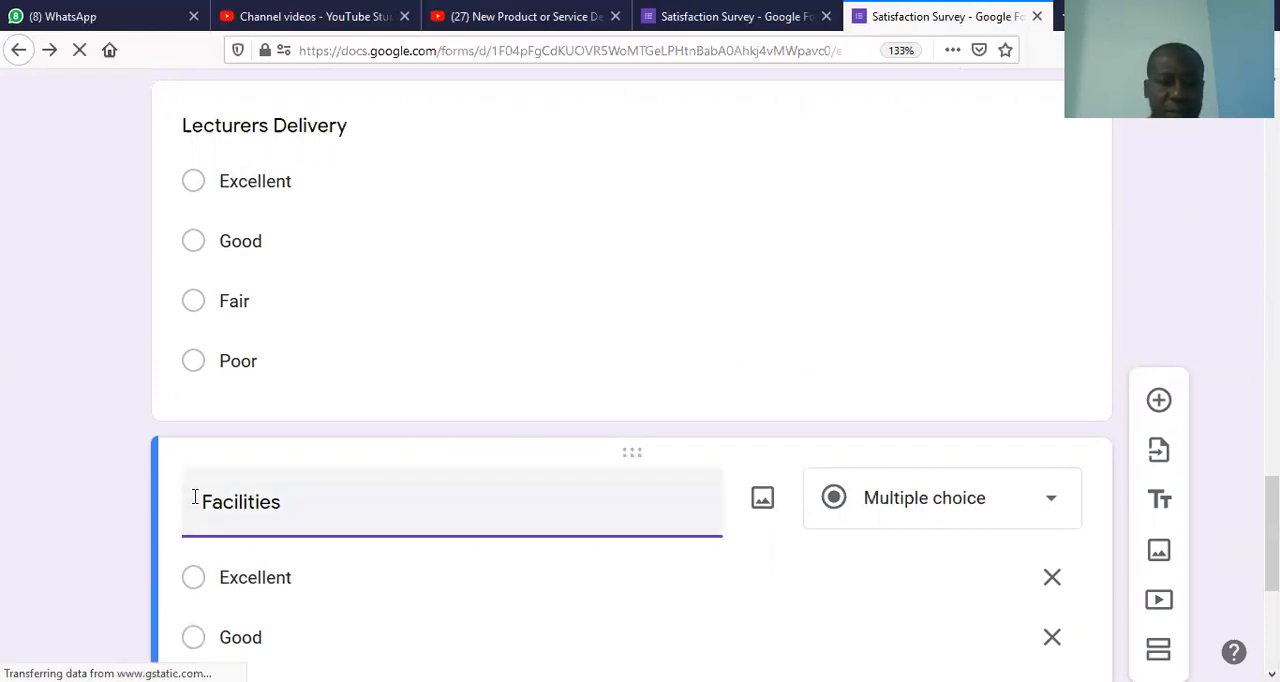
{"action": "type", "text": "Rate"}
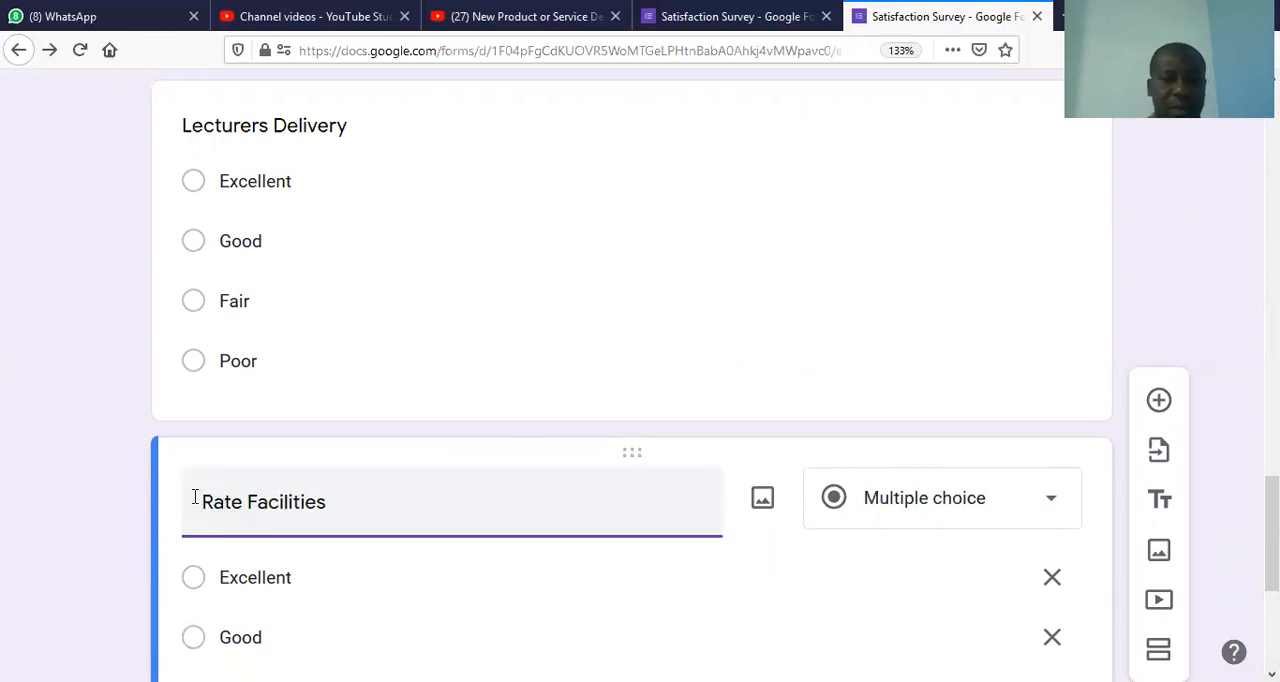
{"action": "key", "text": "BackSpace"}
{"action": "type", "text": "f"}
{"action": "key", "text": "BackSpace"}
{"action": "key", "text": "Delete"}
{"action": "type", "text": "f"}
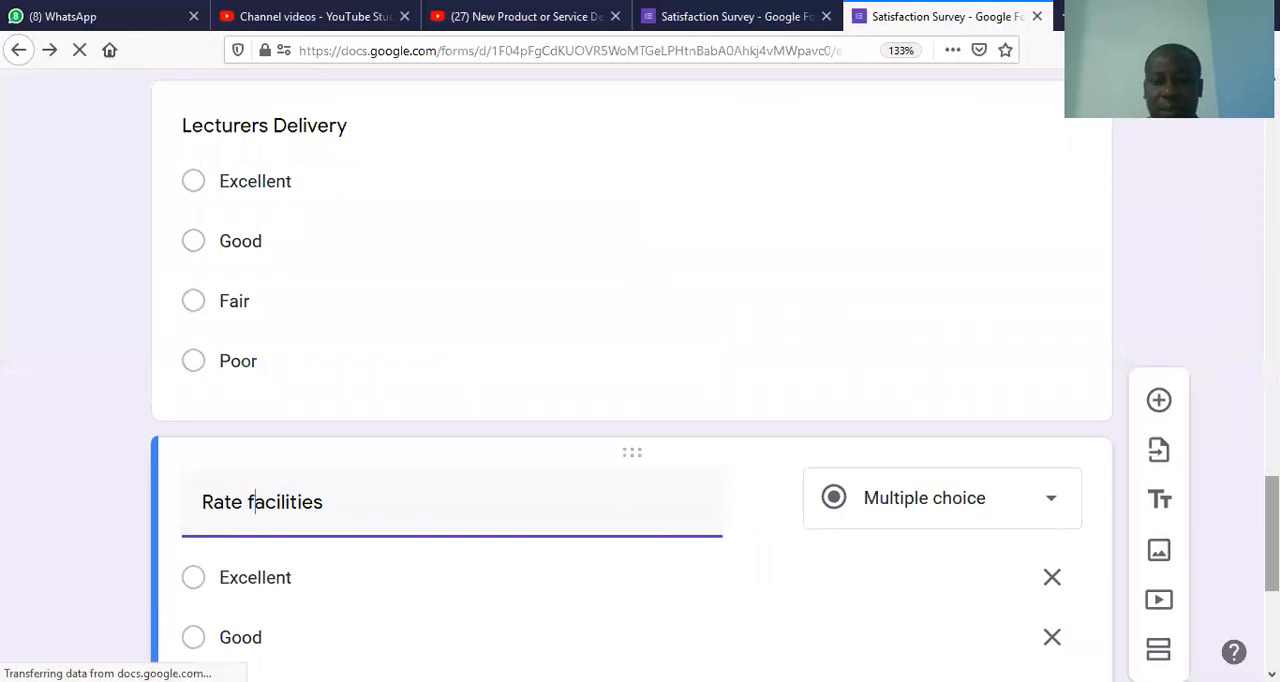
{"action": "scroll", "coordinate": [1270, 530], "scroll_direction": "down", "scroll_amount": 3}
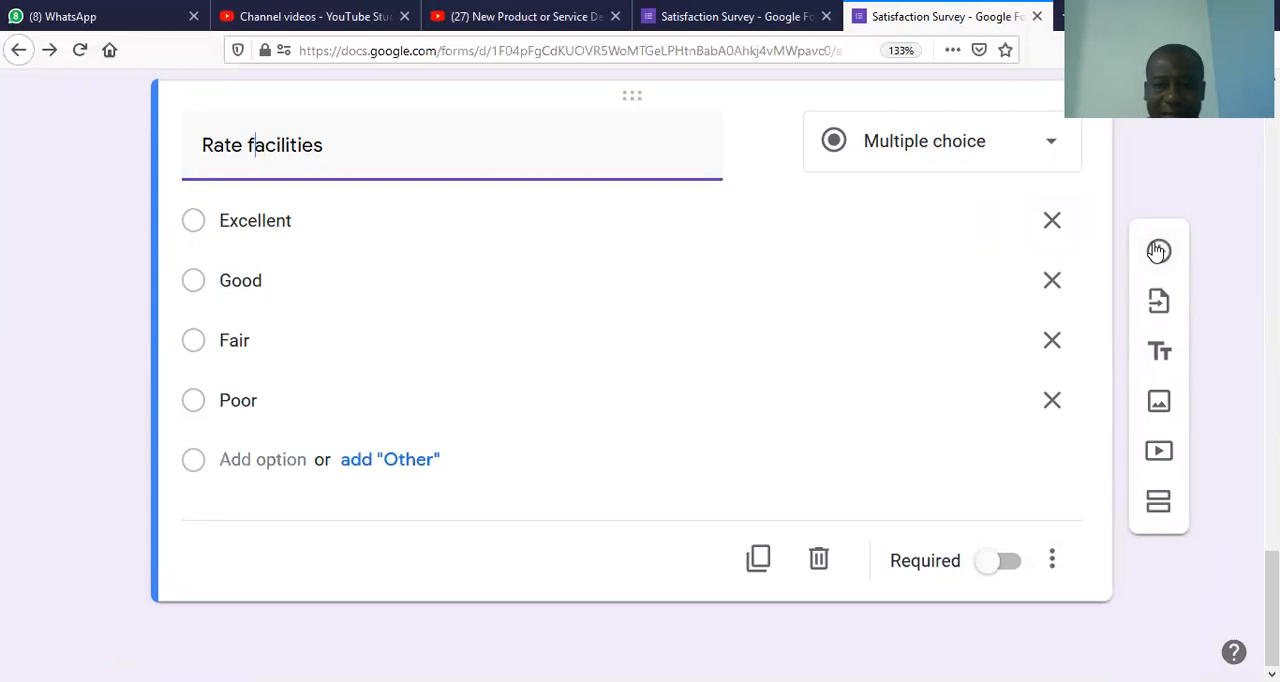
{"action": "left_click", "coordinate": [1158, 251]}
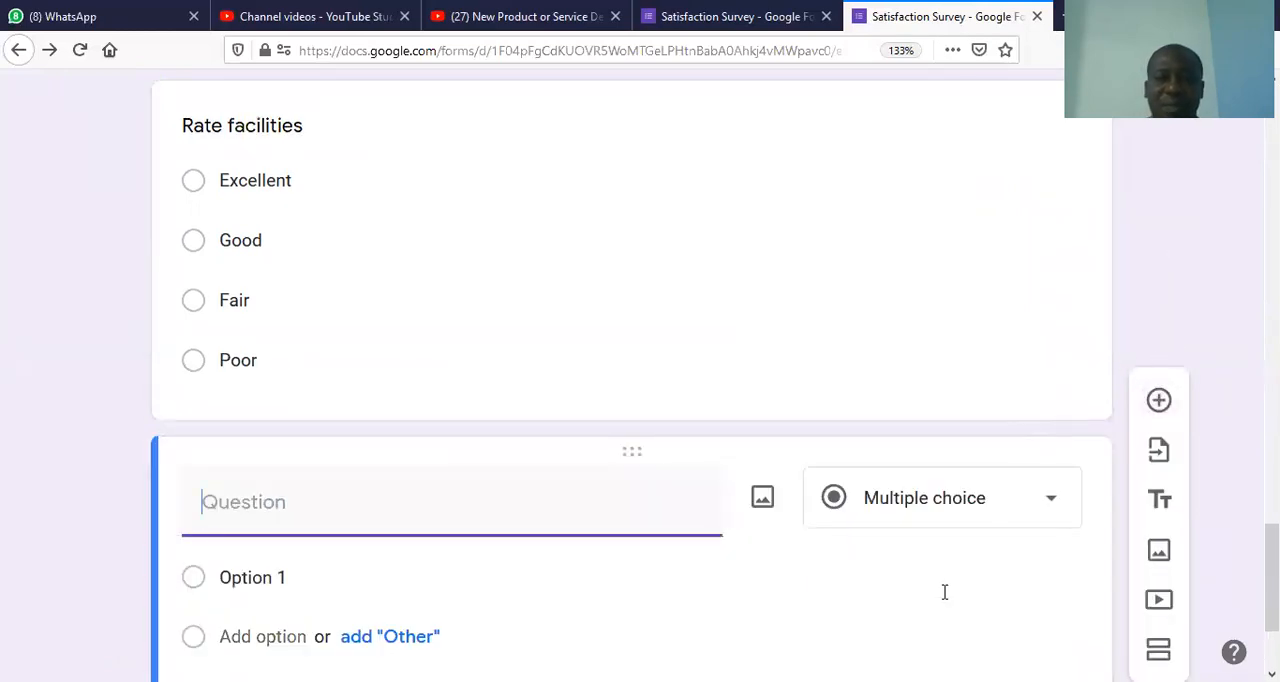
{"action": "scroll", "coordinate": [1268, 600], "scroll_direction": "down", "scroll_amount": 2}
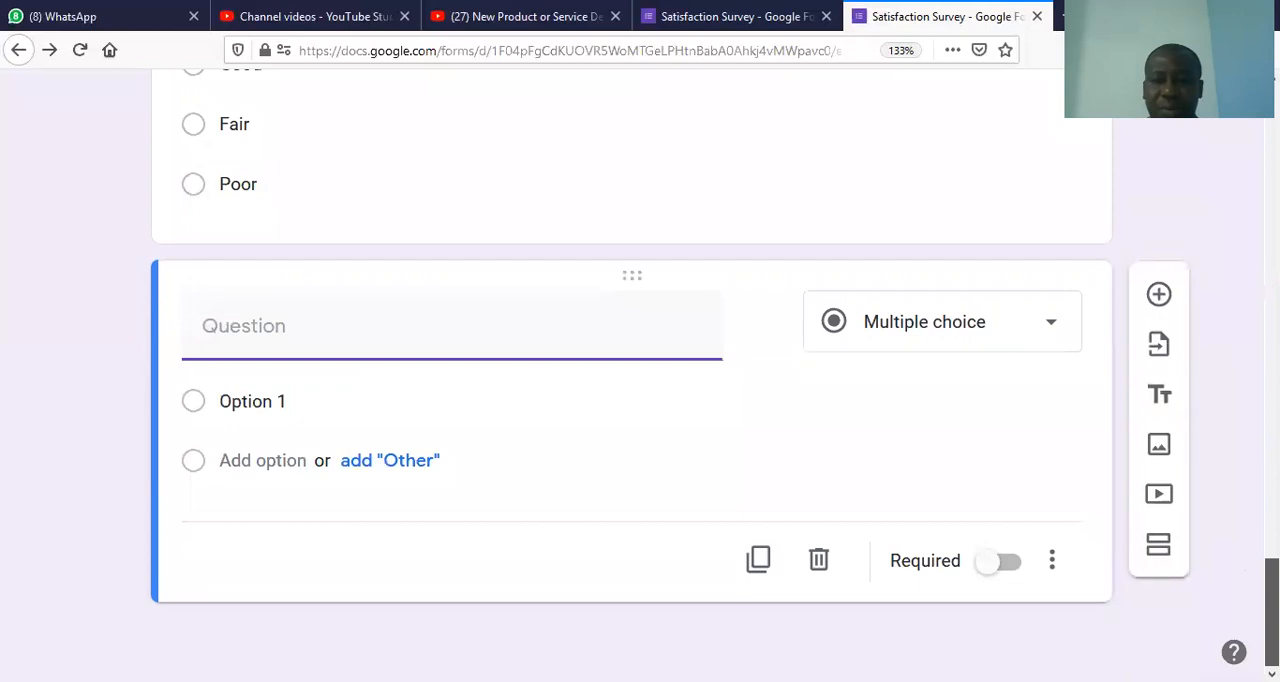
{"action": "mouse_move", "coordinate": [1271, 602]}
{"action": "left_mouse_down"}
{"action": "mouse_move", "coordinate": [1271, 562]}
{"action": "mouse_move", "coordinate": [1271, 608]}
{"action": "left_mouse_up"}
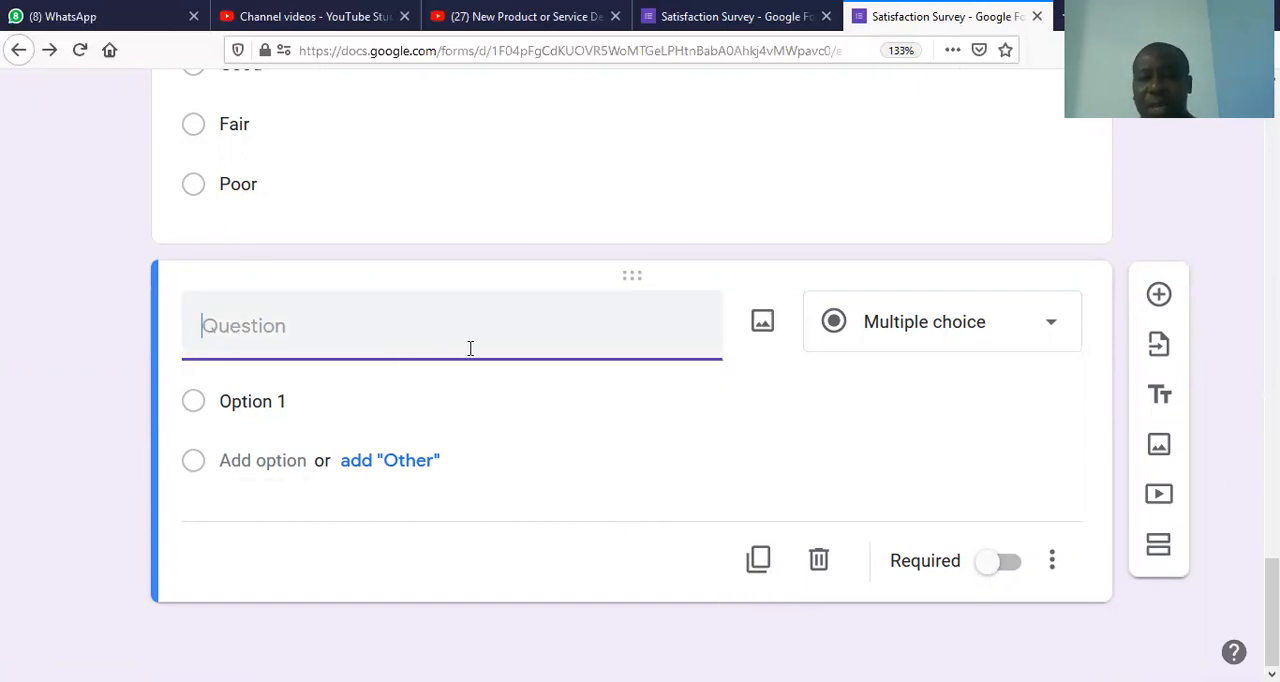
{"action": "left_click", "coordinate": [820, 563]}
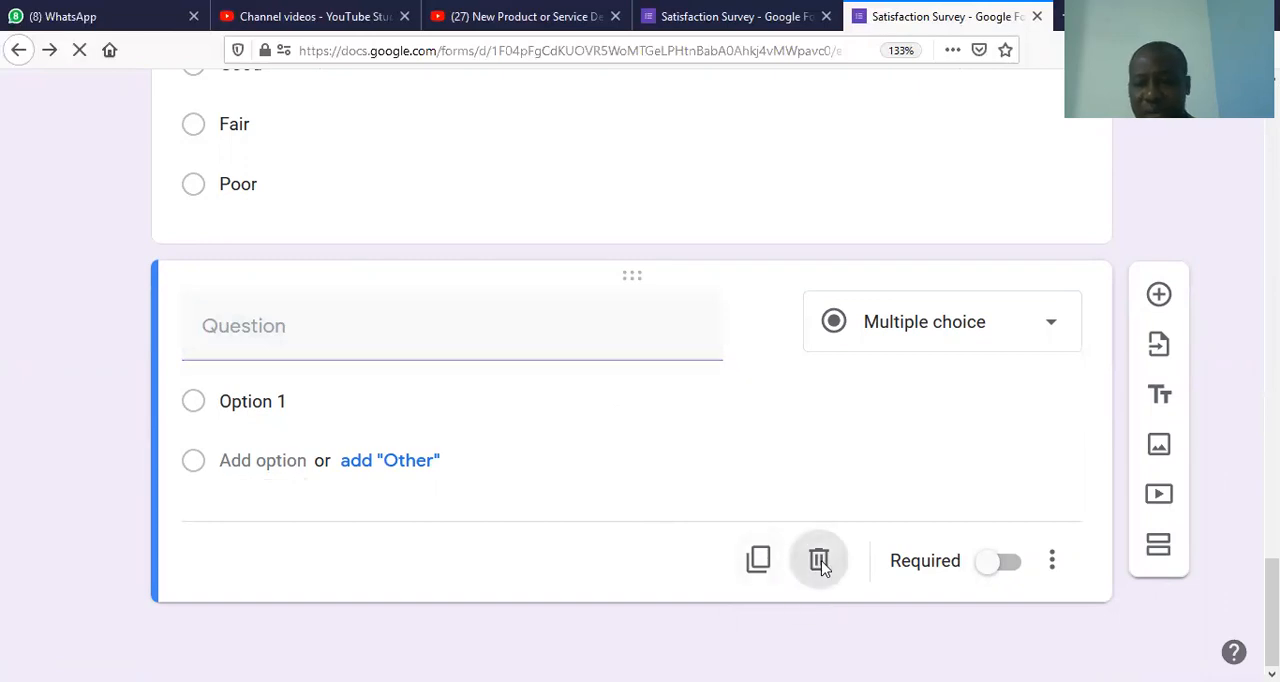
Step: Preview the form, rate the lecturers Excellent, answer the facilities question, rate administrative staff Fair and continue to the Students Feedback section
{"action": "scroll", "coordinate": [1243, 239], "scroll_direction": "up", "scroll_amount": 15}
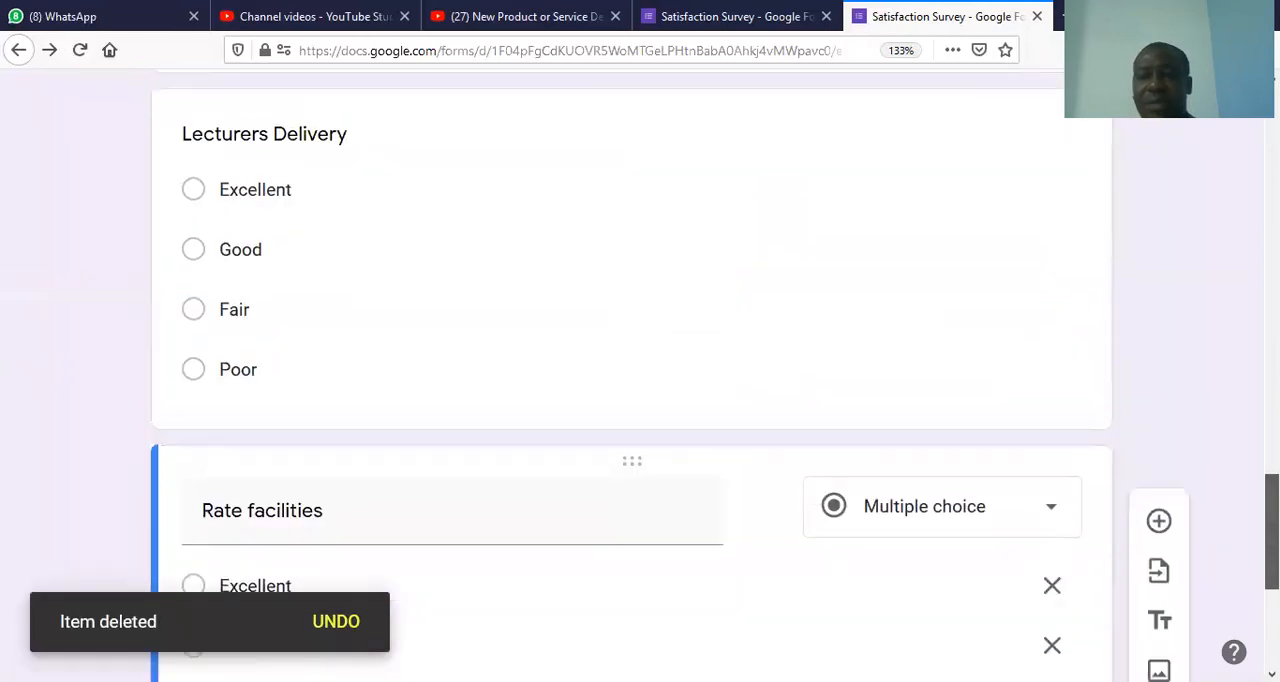
{"action": "scroll", "coordinate": [1243, 239], "scroll_direction": "up", "scroll_amount": 5}
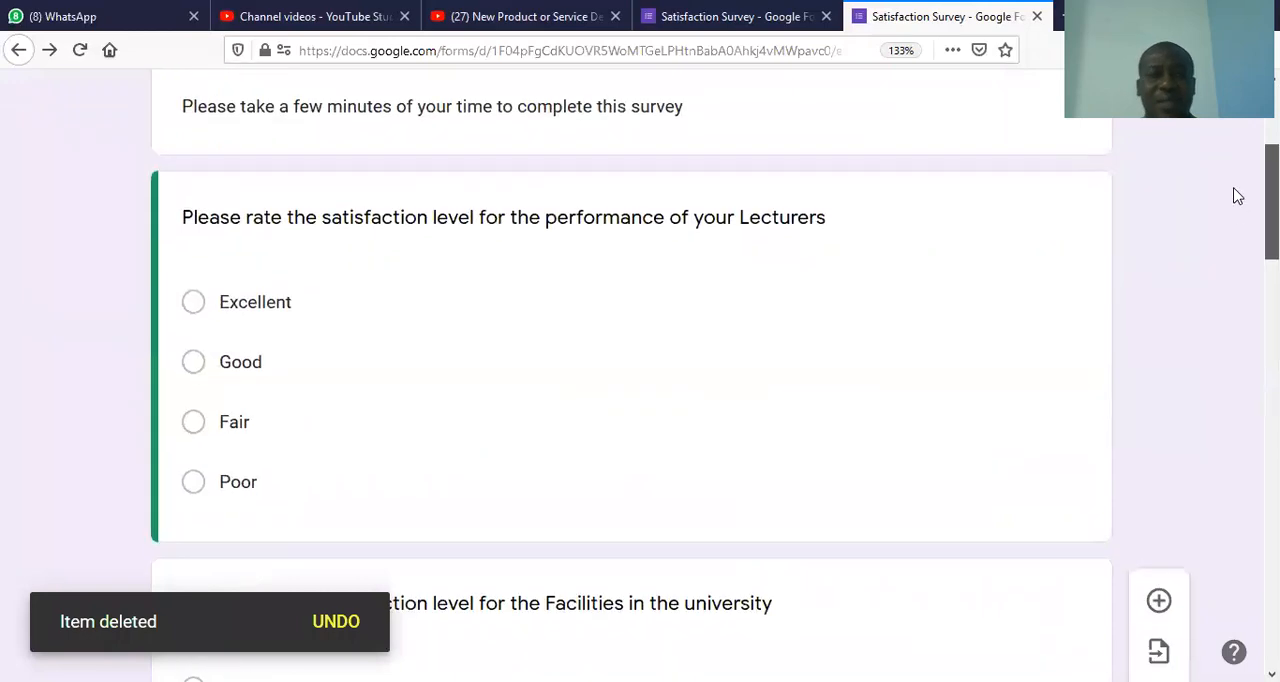
{"action": "scroll", "coordinate": [1237, 196], "scroll_direction": "down", "scroll_amount": 20}
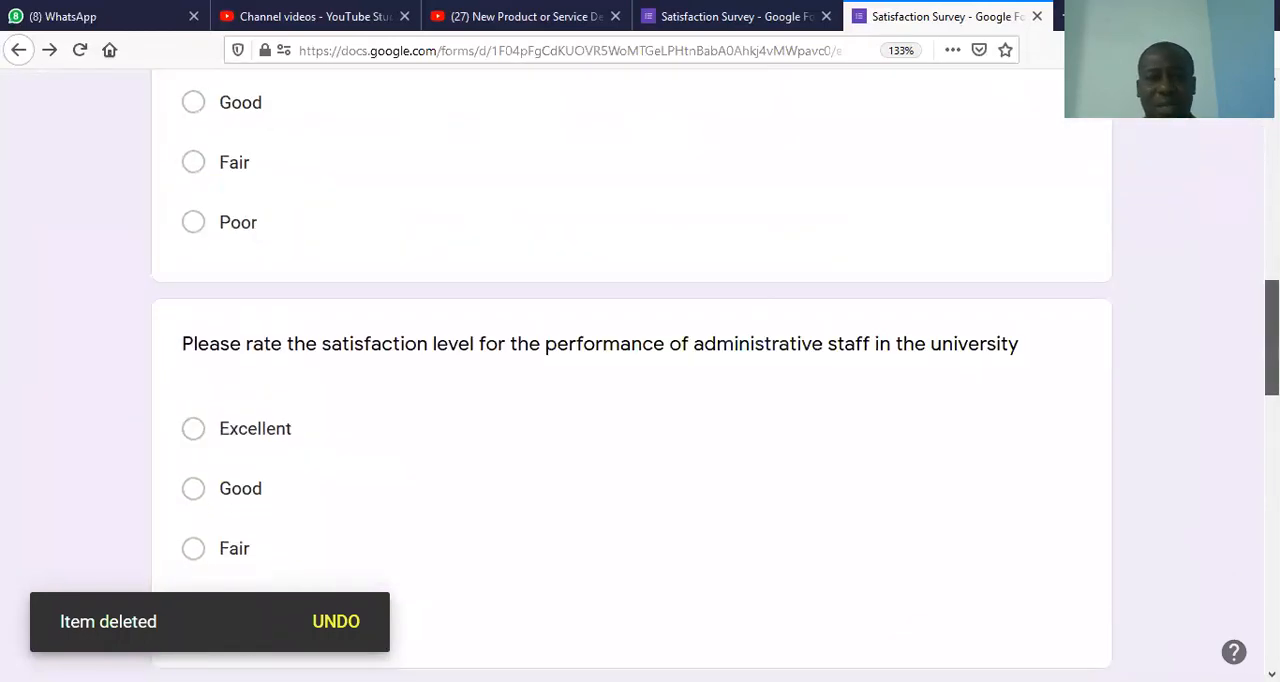
{"action": "left_click_drag", "start_coordinate": [1272, 608], "coordinate": [1272, 145]}
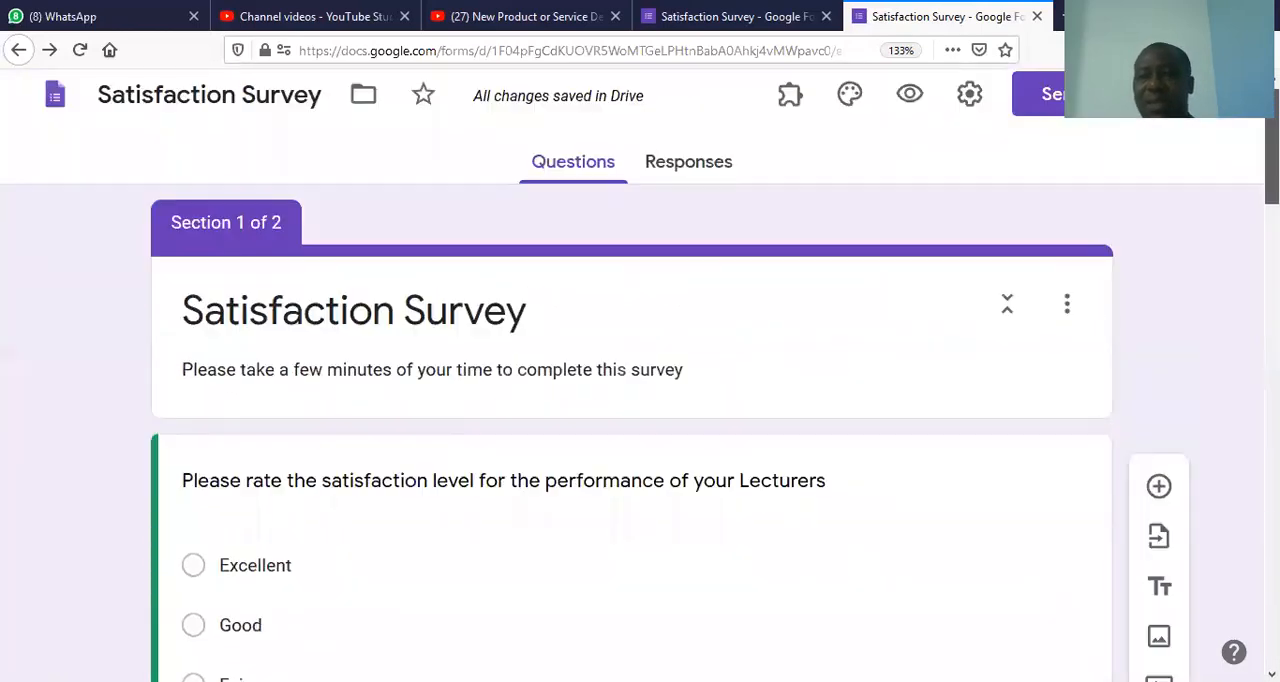
{"action": "left_click", "coordinate": [910, 94]}
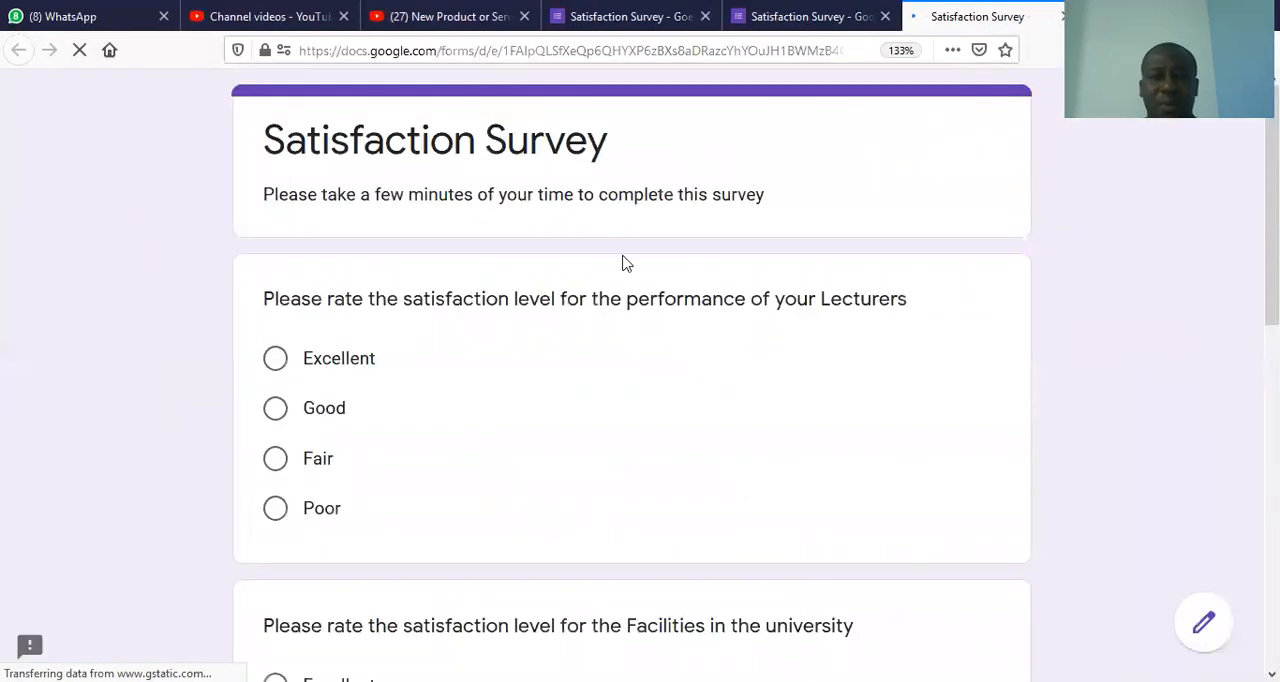
{"action": "left_click", "coordinate": [314, 368]}
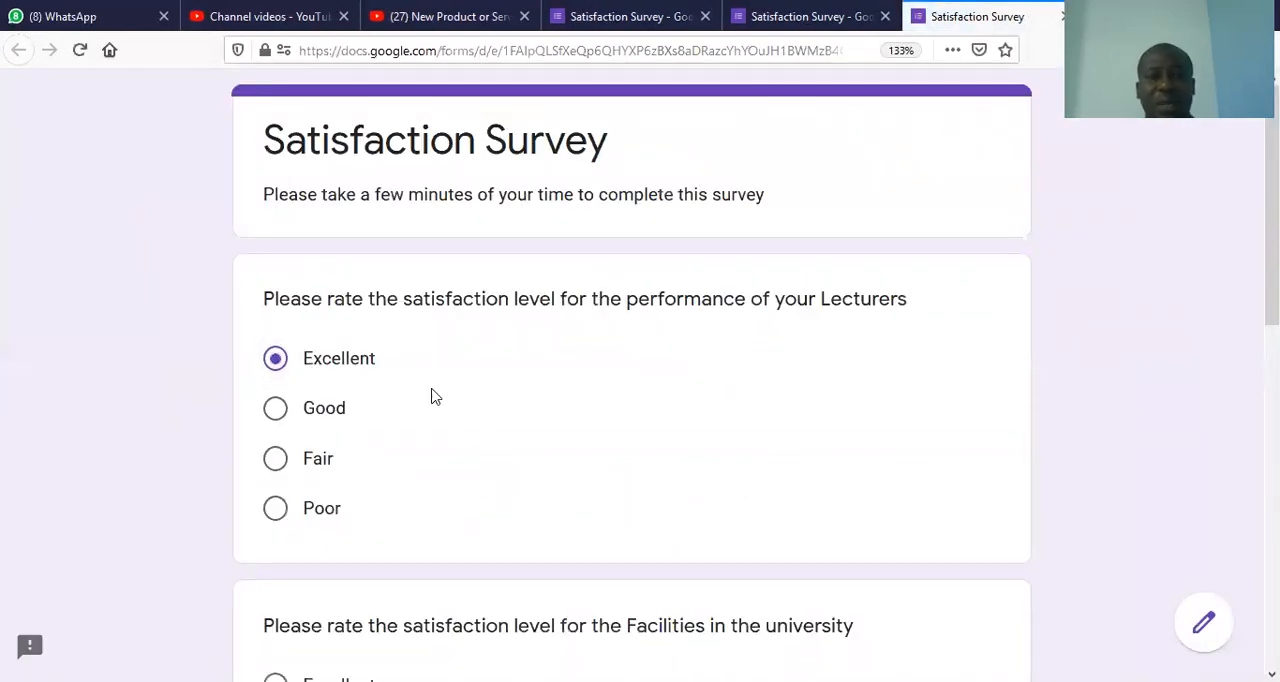
{"action": "left_click_drag", "start_coordinate": [1272, 265], "coordinate": [1272, 463]}
{"action": "left_click", "coordinate": [345, 280]}
{"action": "left_click_drag", "start_coordinate": [1272, 406], "coordinate": [1272, 544]}
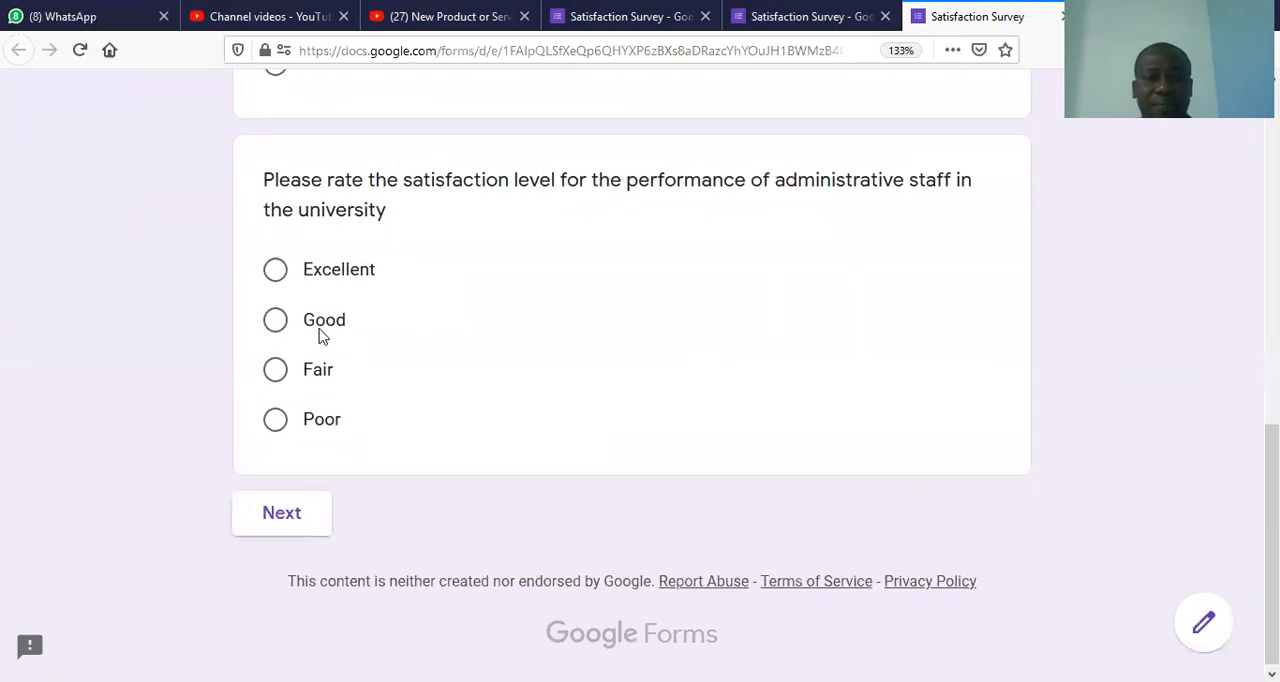
{"action": "left_click", "coordinate": [320, 369]}
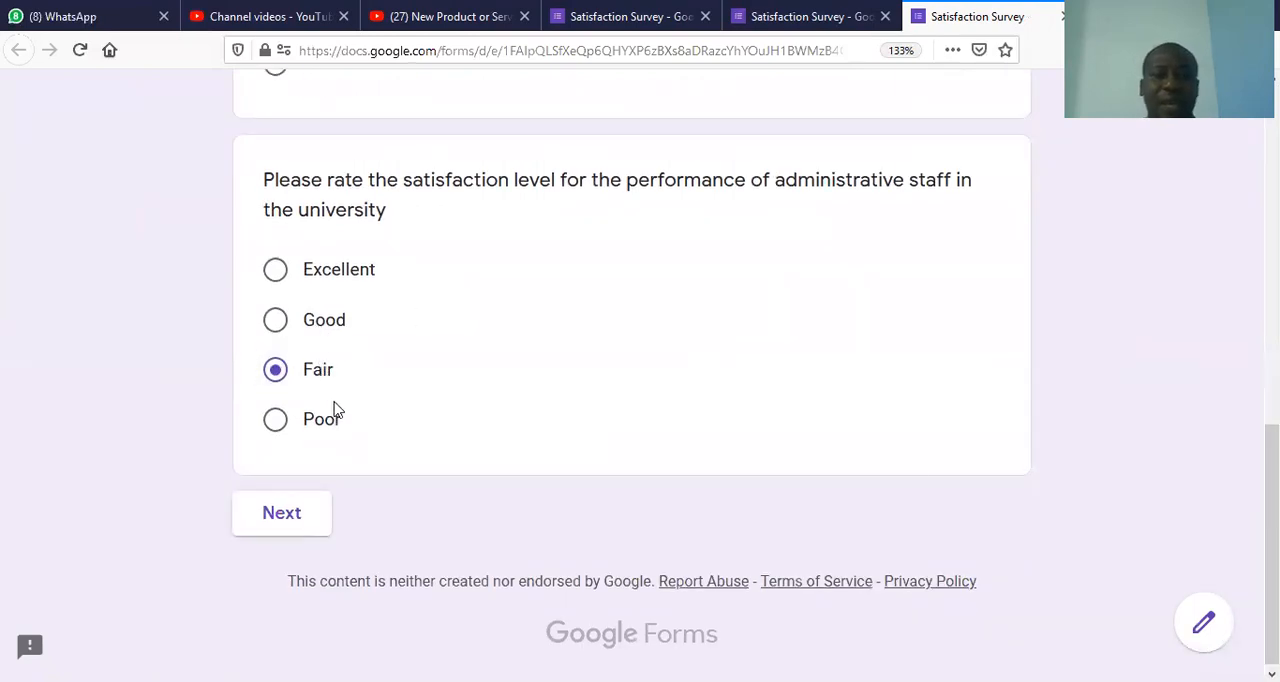
{"action": "left_click", "coordinate": [310, 532]}
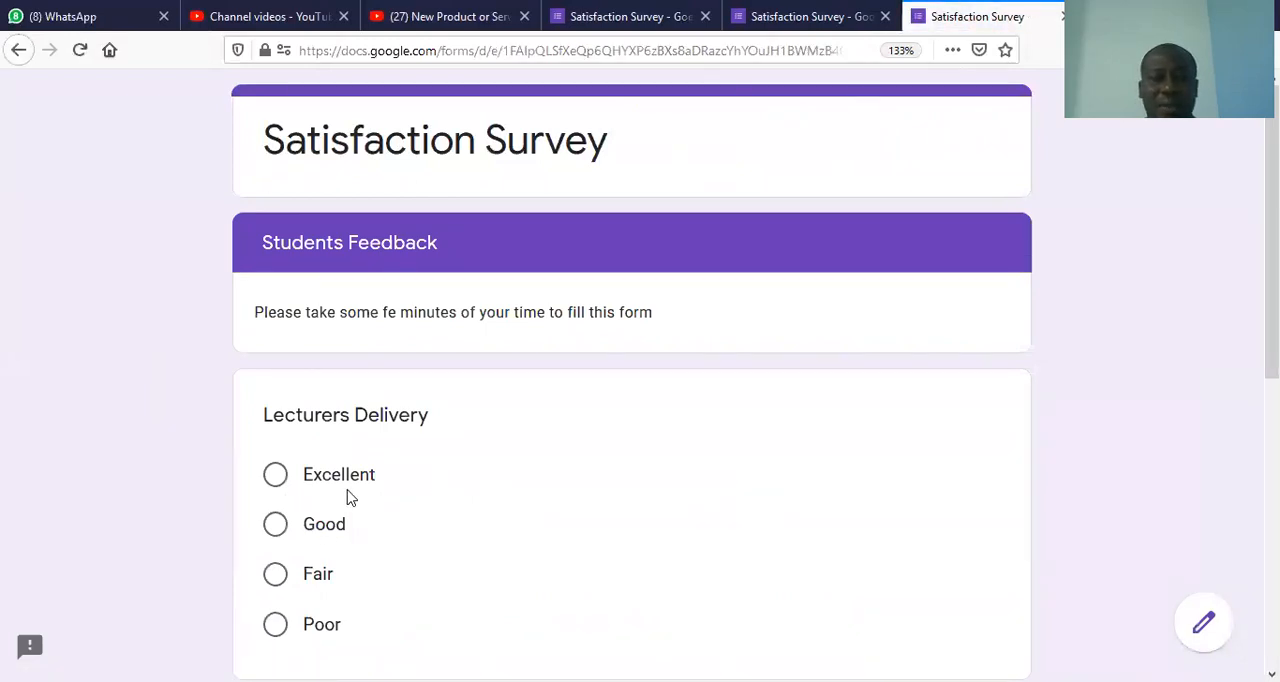
Step: Rate Lecturers Delivery as Good and facilities as Fair in the Students Feedback section, and submit the test response
{"action": "left_click", "coordinate": [312, 538]}
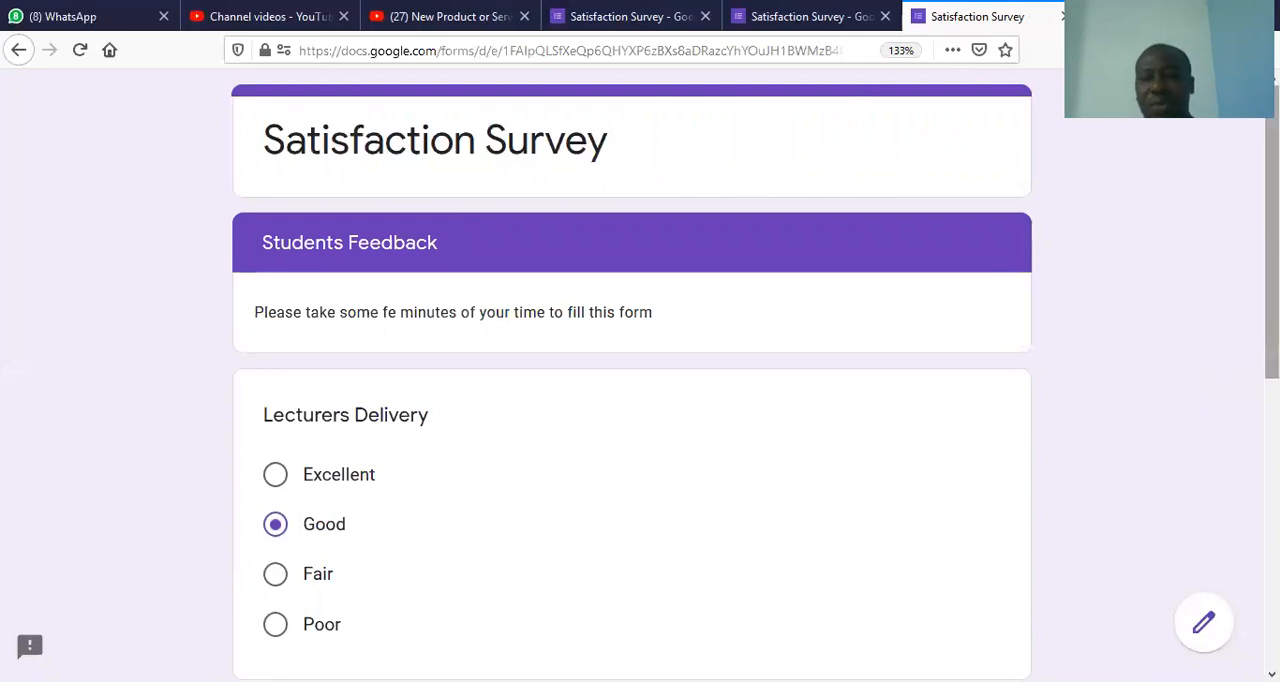
{"action": "scroll", "coordinate": [1270, 300], "scroll_direction": "down", "scroll_amount": 3}
{"action": "scroll", "coordinate": [640, 380], "scroll_direction": "down", "scroll_amount": 2}
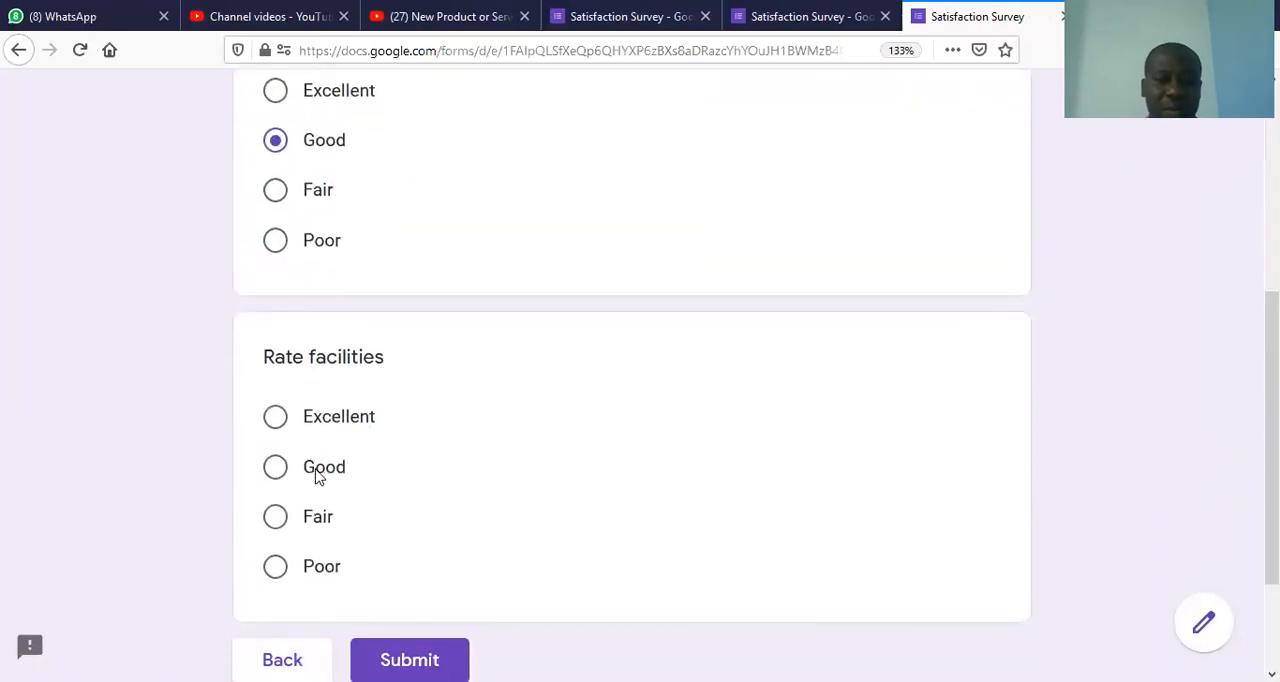
{"action": "left_click", "coordinate": [300, 520]}
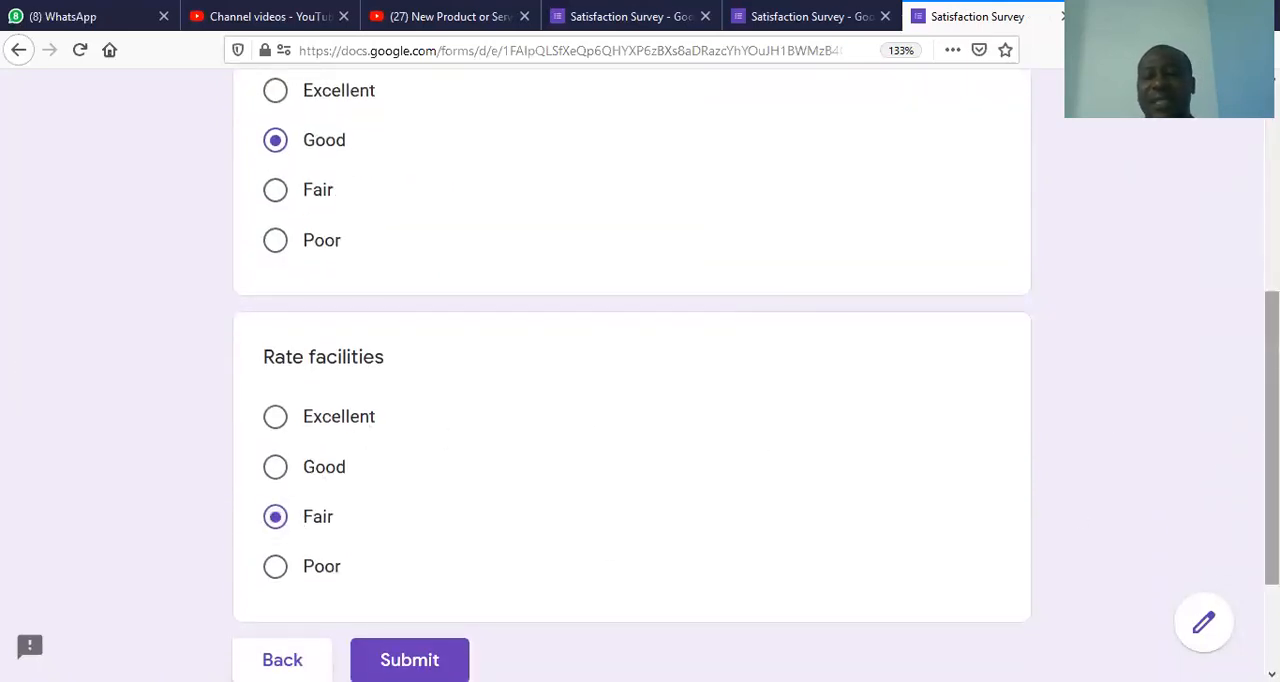
{"action": "scroll", "coordinate": [1270, 450], "scroll_direction": "down", "scroll_amount": 2}
{"action": "left_click", "coordinate": [452, 558]}
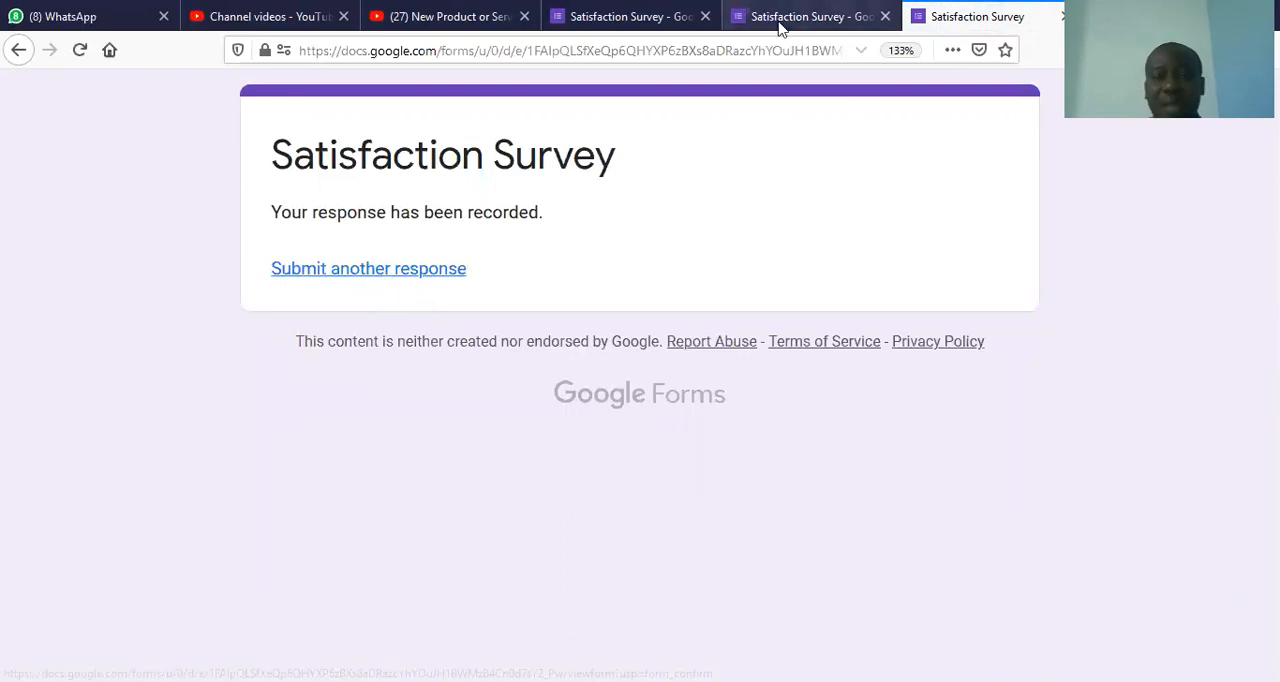
Step: Return to the form editor and limit respondents to 1 response in the form's general settings, saving the change
{"action": "left_click", "coordinate": [812, 18]}
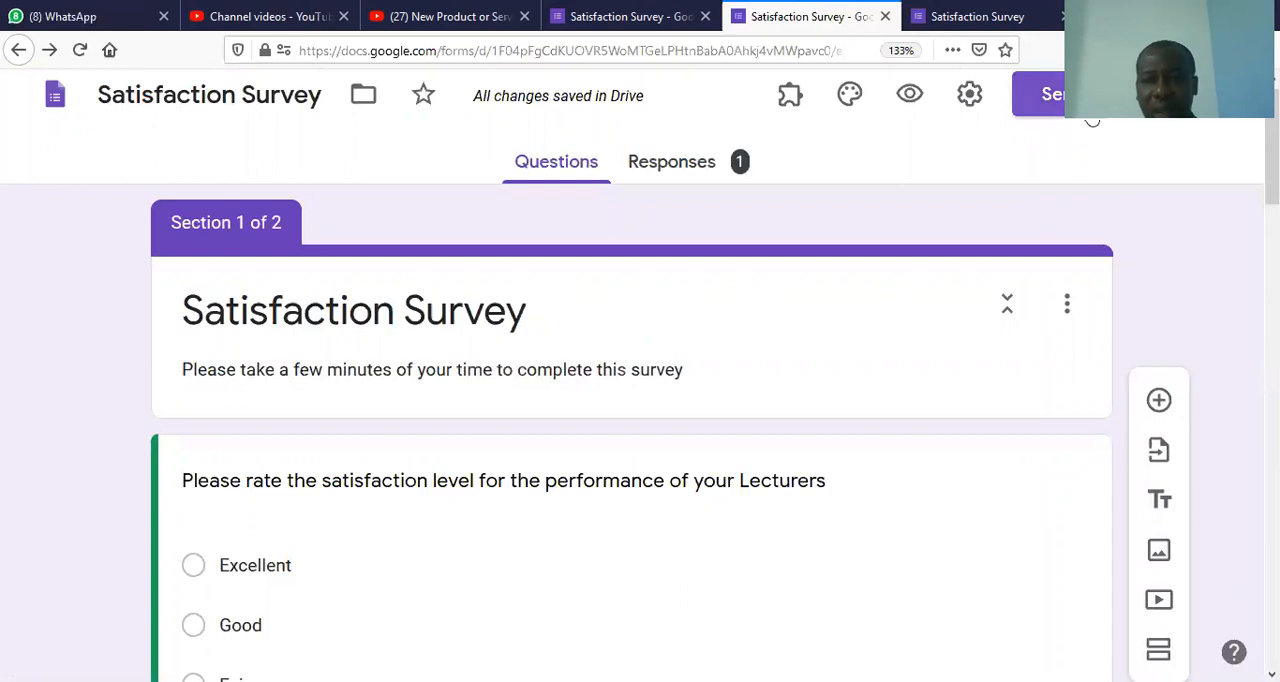
{"action": "left_click", "coordinate": [970, 100]}
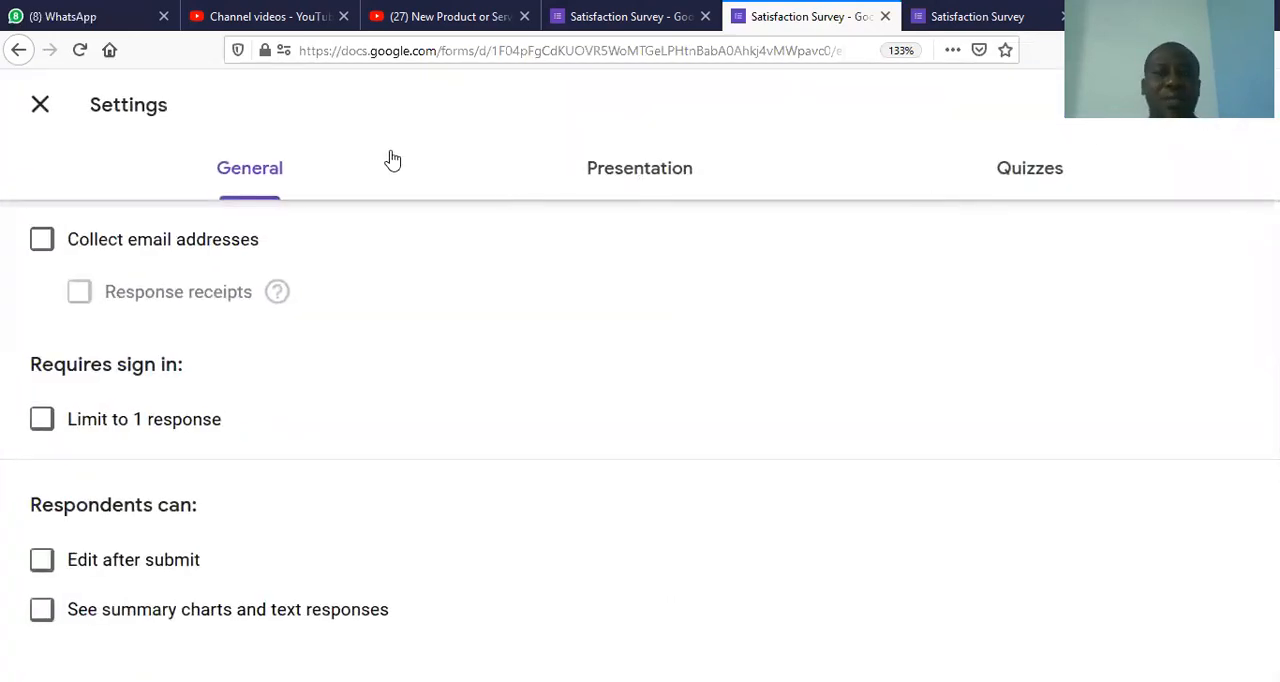
{"action": "left_click", "coordinate": [39, 112]}
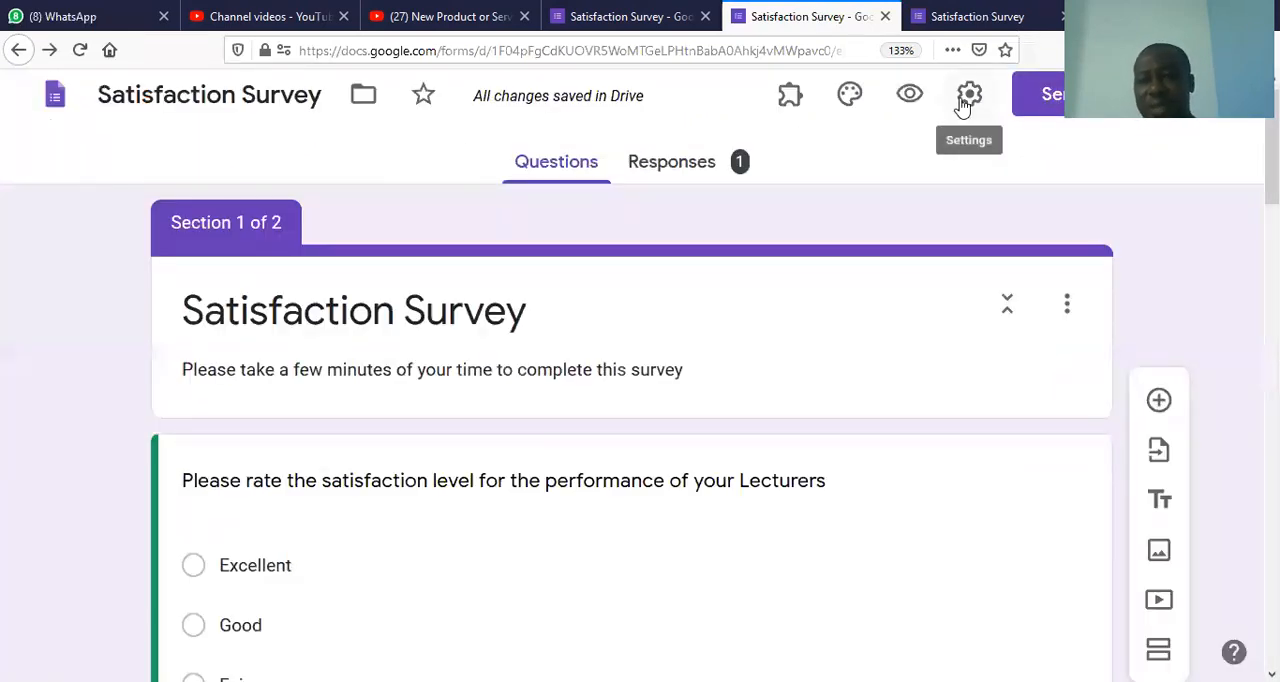
{"action": "left_click", "coordinate": [966, 100]}
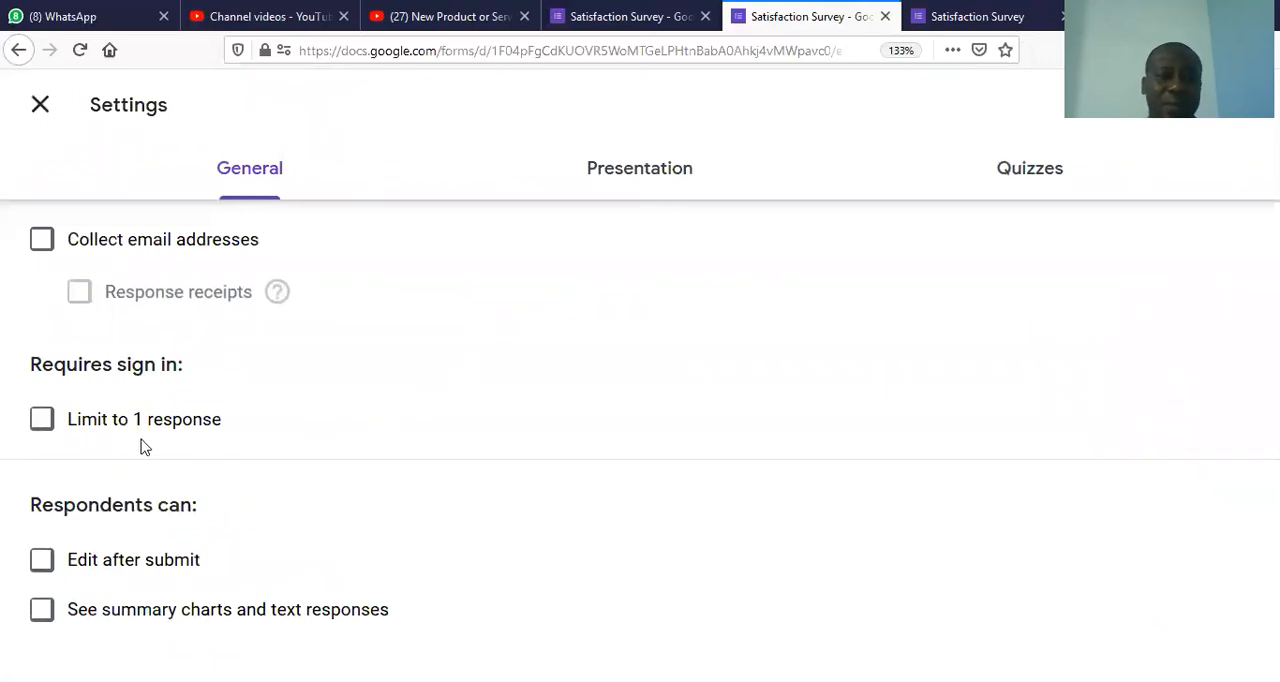
{"action": "left_click", "coordinate": [42, 420]}
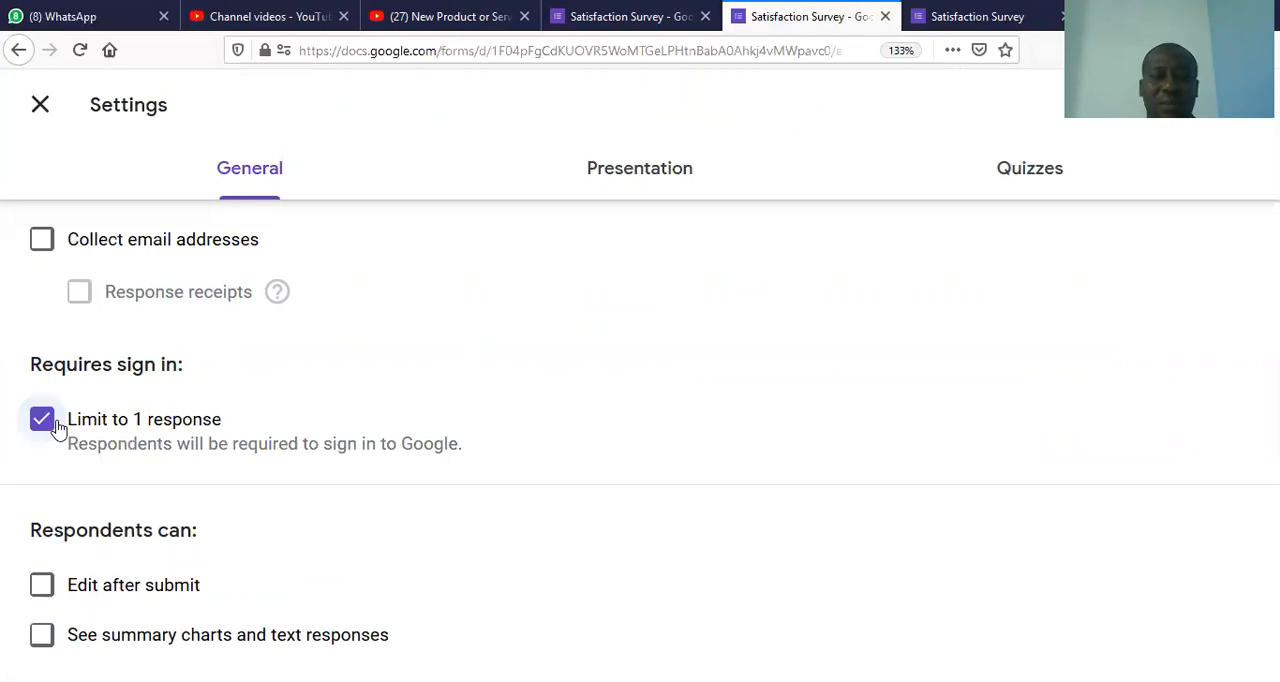
{"action": "left_click", "coordinate": [50, 424]}
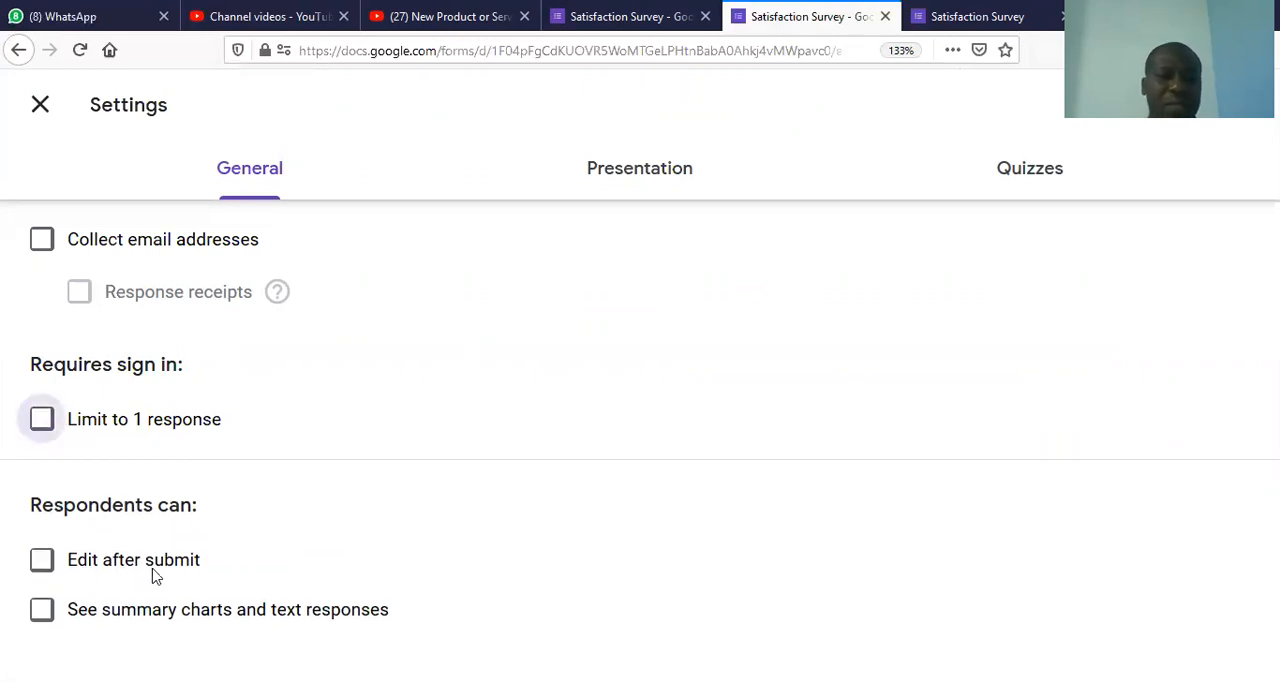
{"action": "left_click", "coordinate": [41, 428]}
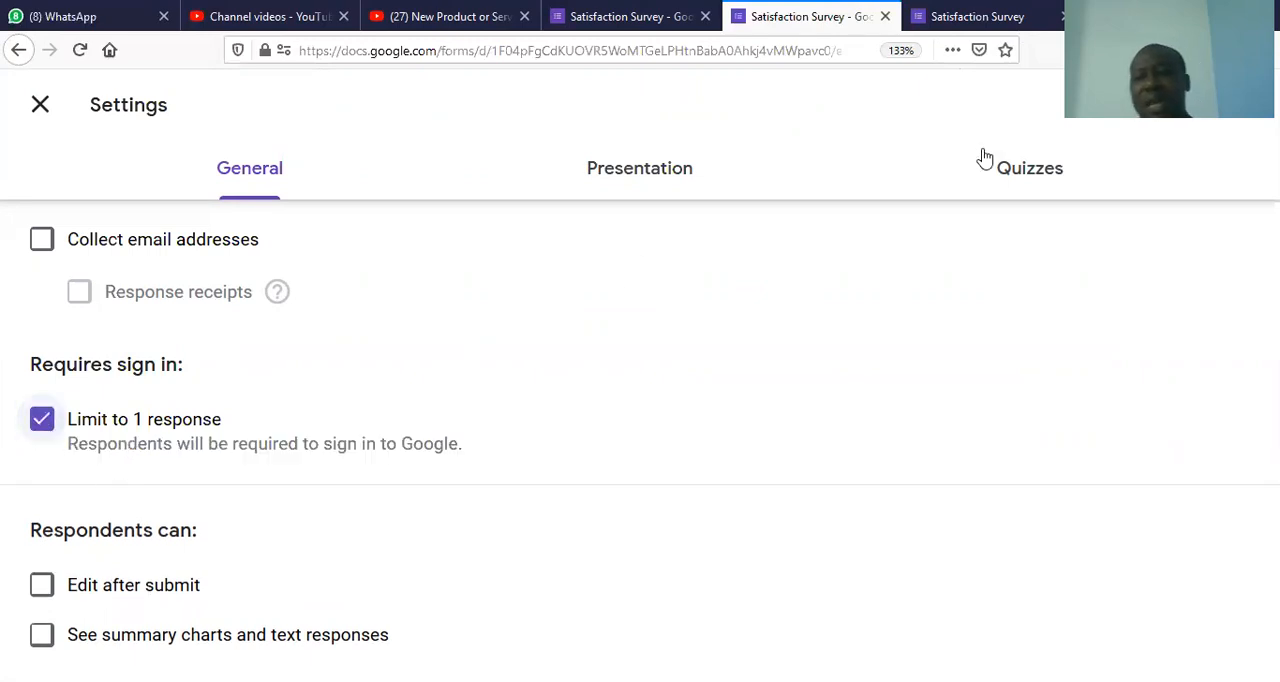
{"action": "left_click", "coordinate": [1218, 121]}
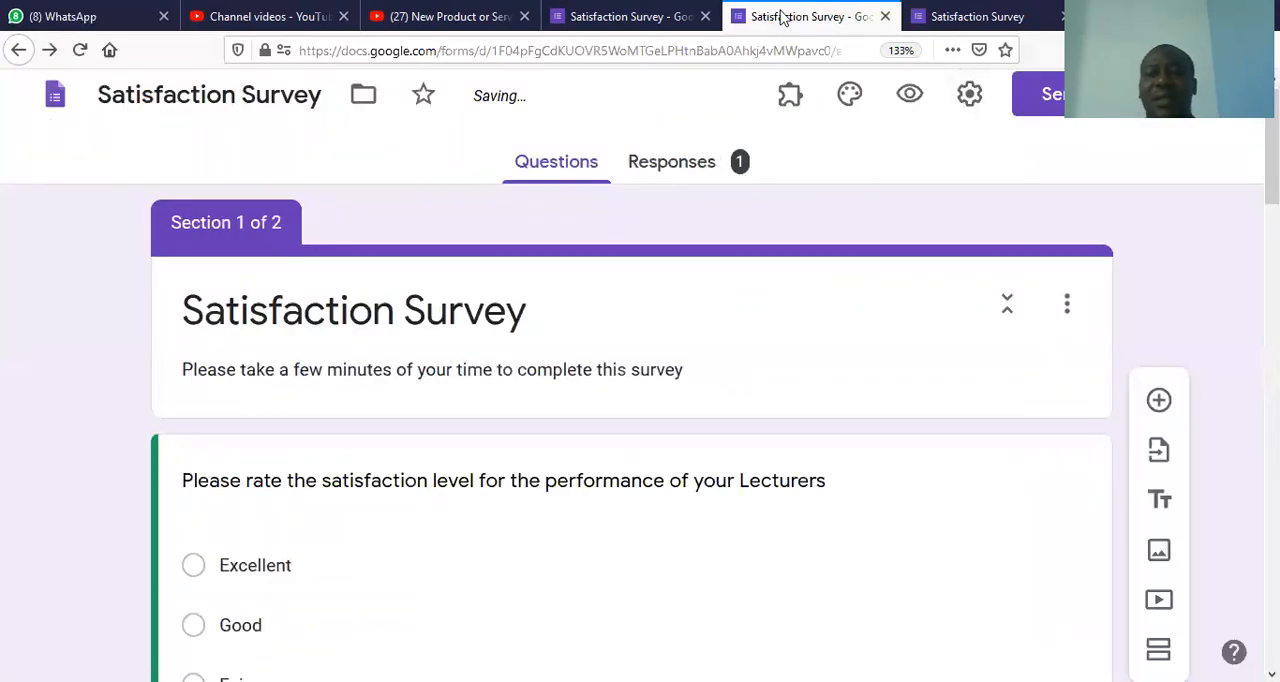
Step: Close the submitted preview and fill a fresh preview's first section, rating lecturers Good, facilities Poor and administrative staff Good, continuing to Students Feedback
{"action": "left_click", "coordinate": [1038, 27]}
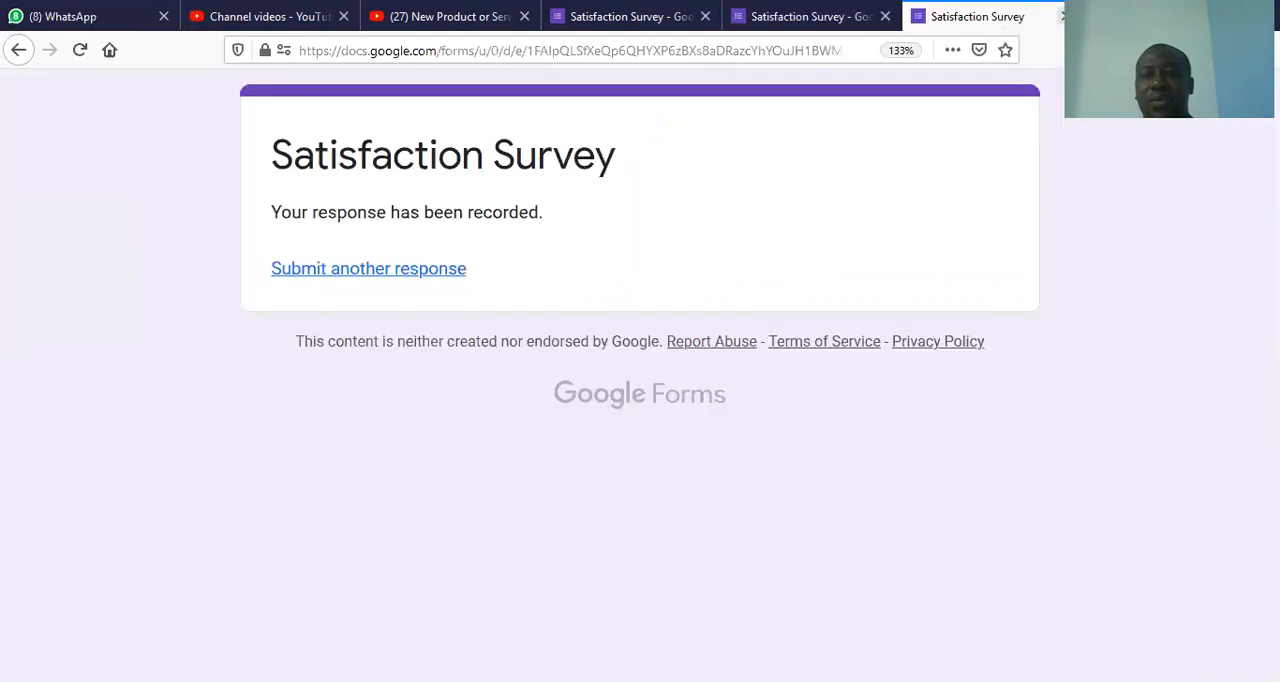
{"action": "left_click", "coordinate": [1062, 16]}
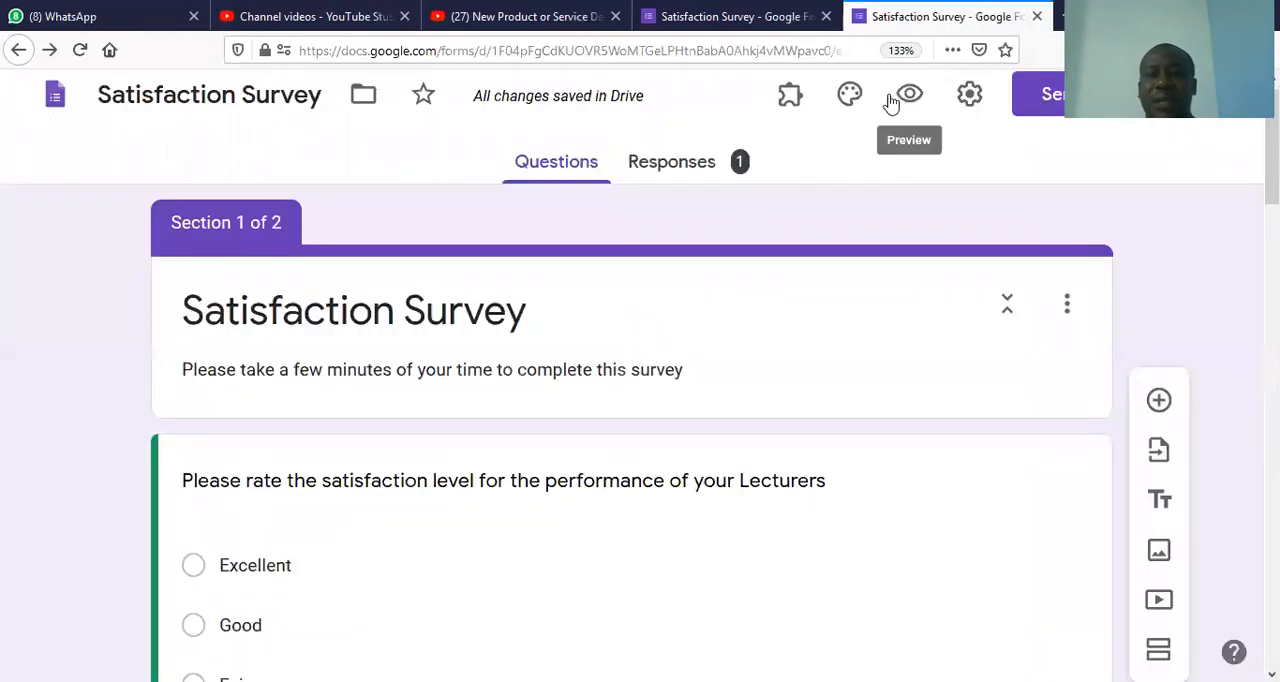
{"action": "left_click", "coordinate": [907, 97]}
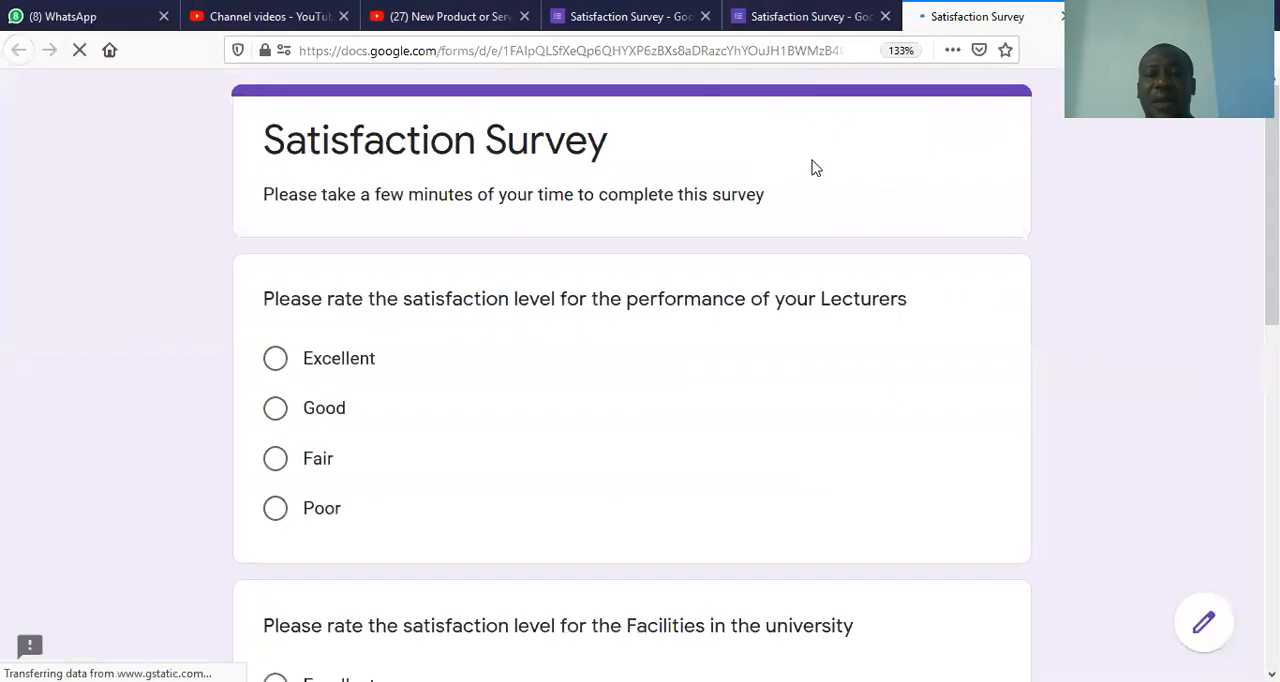
{"action": "left_click", "coordinate": [328, 412]}
{"action": "scroll", "coordinate": [415, 286], "scroll_direction": "down", "scroll_amount": 5}
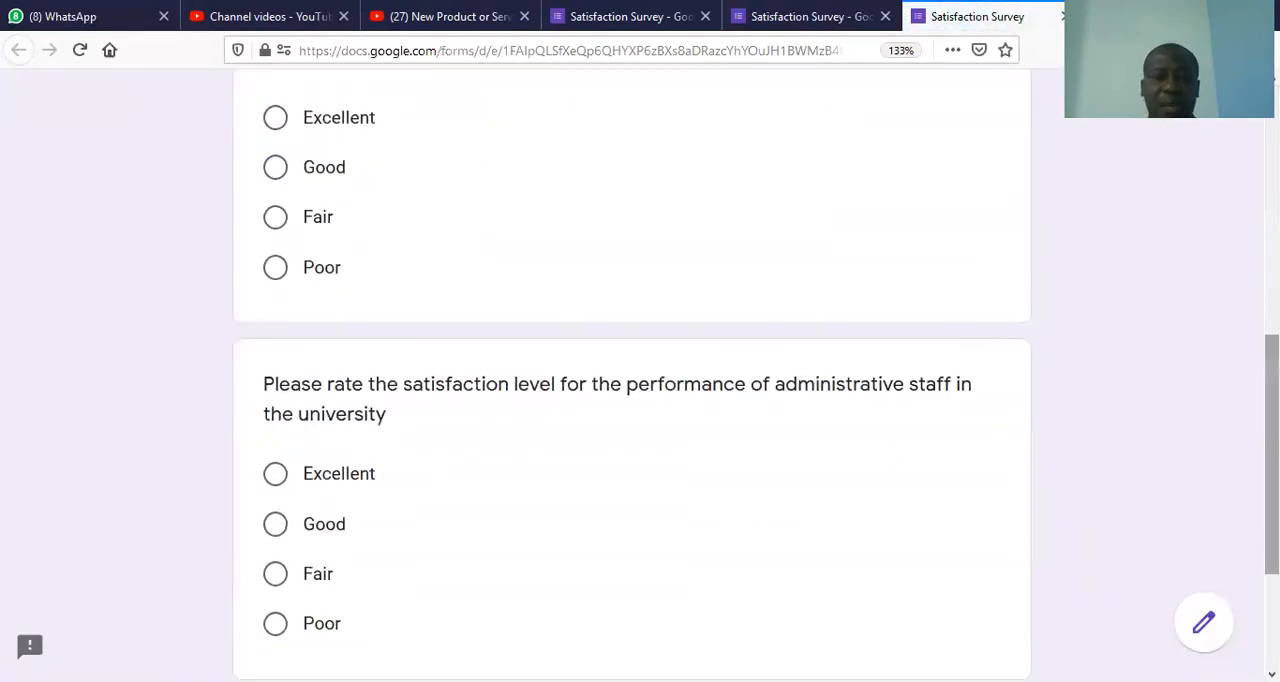
{"action": "left_click", "coordinate": [285, 262]}
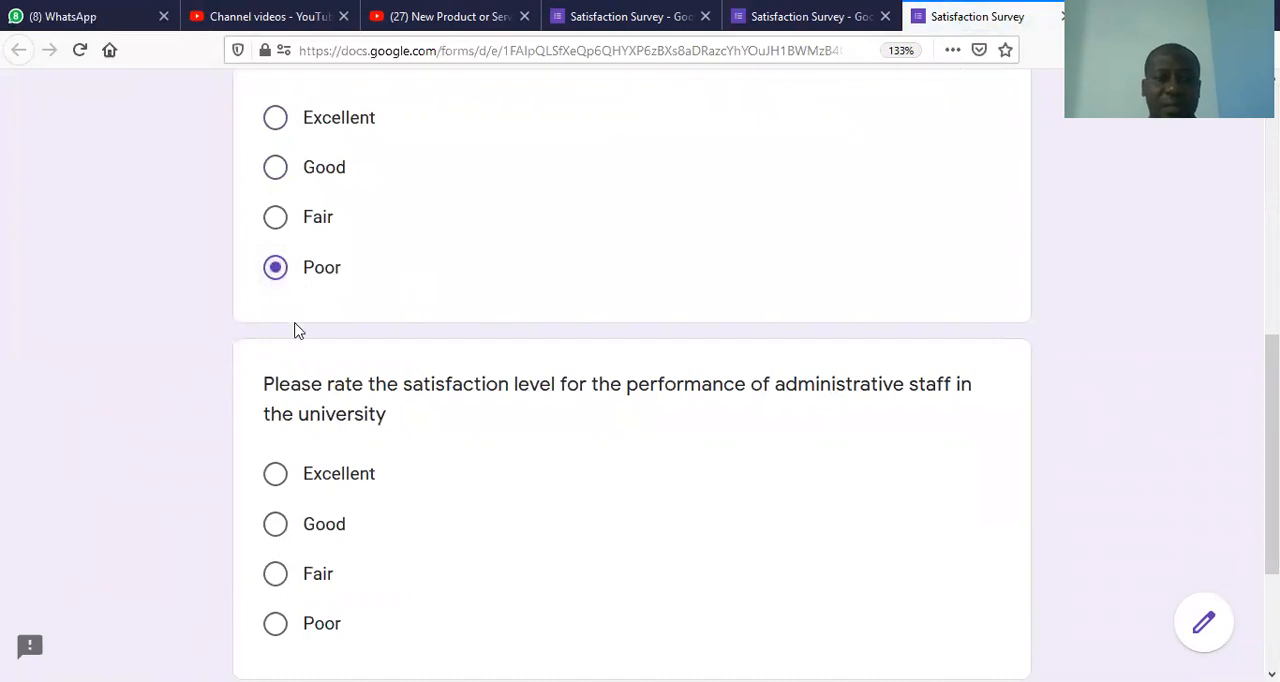
{"action": "left_click", "coordinate": [310, 527]}
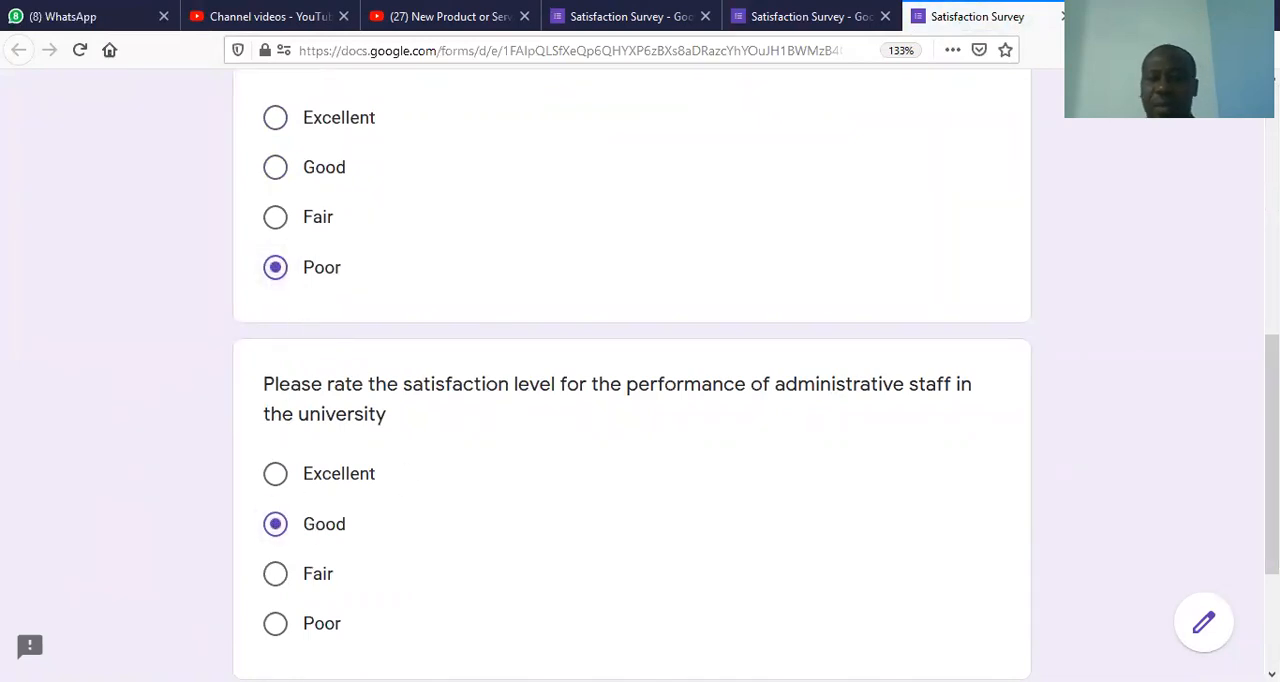
{"action": "scroll", "coordinate": [828, 508], "scroll_direction": "down", "scroll_amount": 2}
{"action": "left_click", "coordinate": [289, 528]}
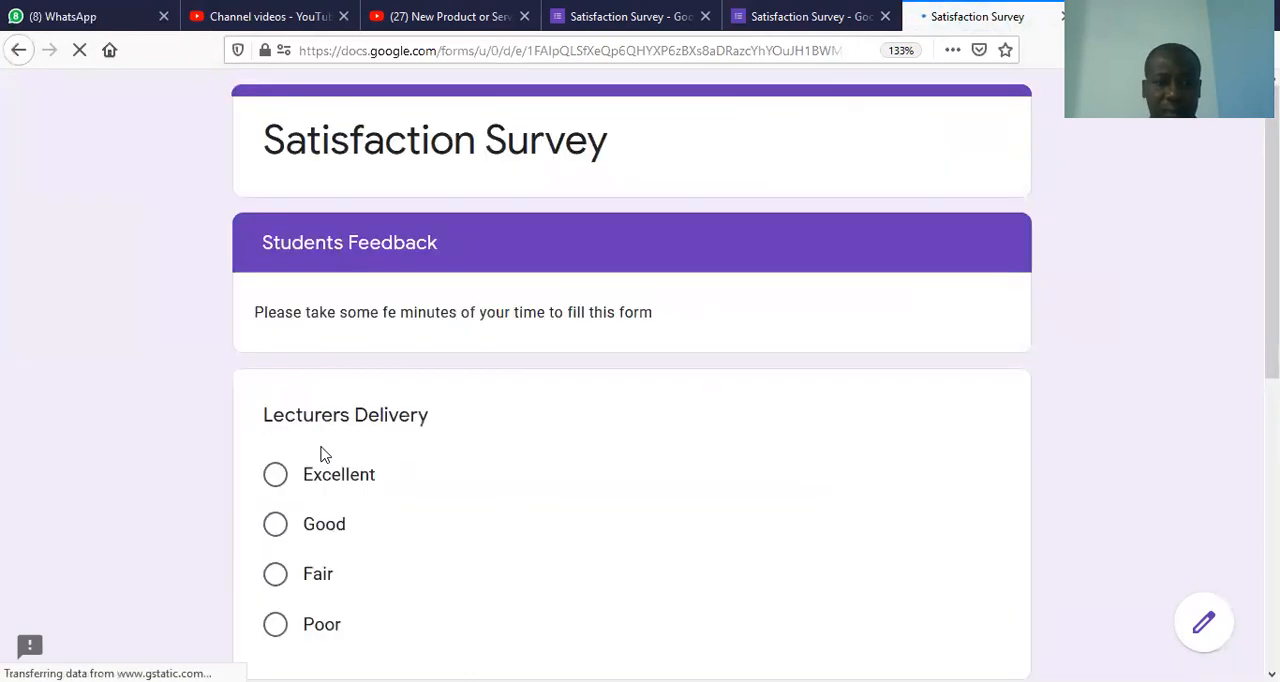
Step: Rate Lecturers Delivery as Excellent, answer the Rate facilities question, submit the second test response and close the preview
{"action": "left_click", "coordinate": [328, 490]}
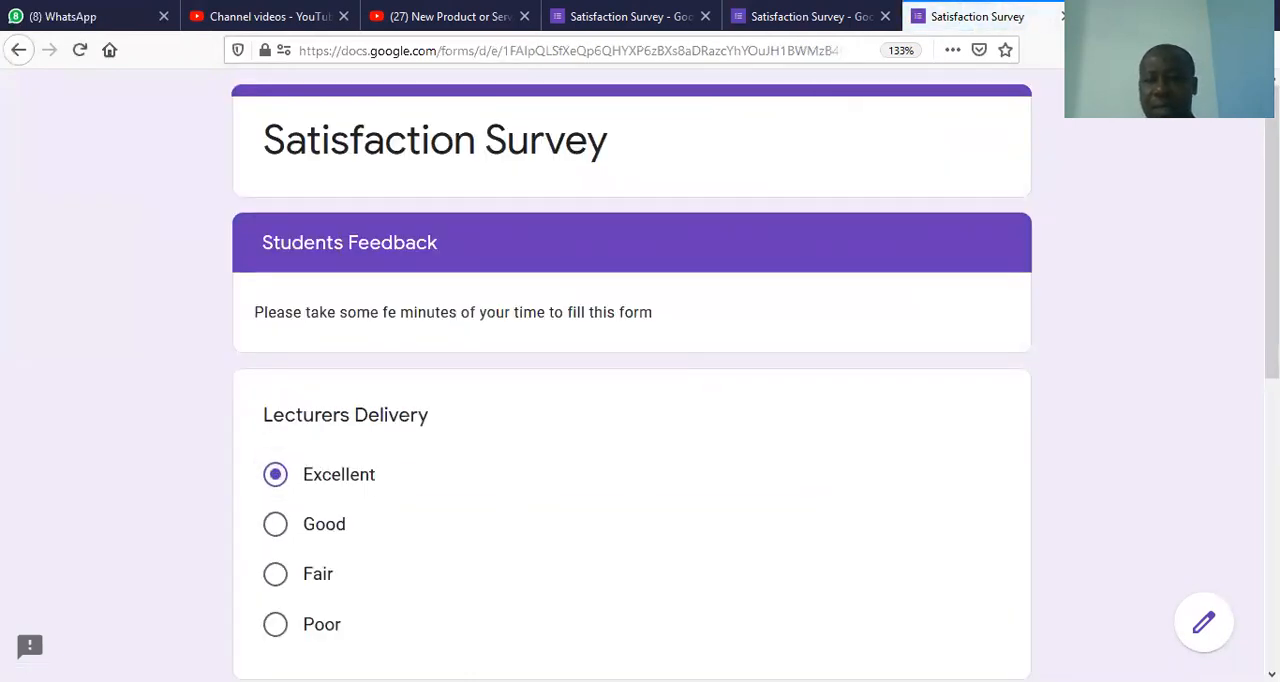
{"action": "scroll", "coordinate": [1125, 485], "scroll_direction": "down", "scroll_amount": 5}
{"action": "left_click", "coordinate": [309, 330]}
{"action": "left_click", "coordinate": [417, 514]}
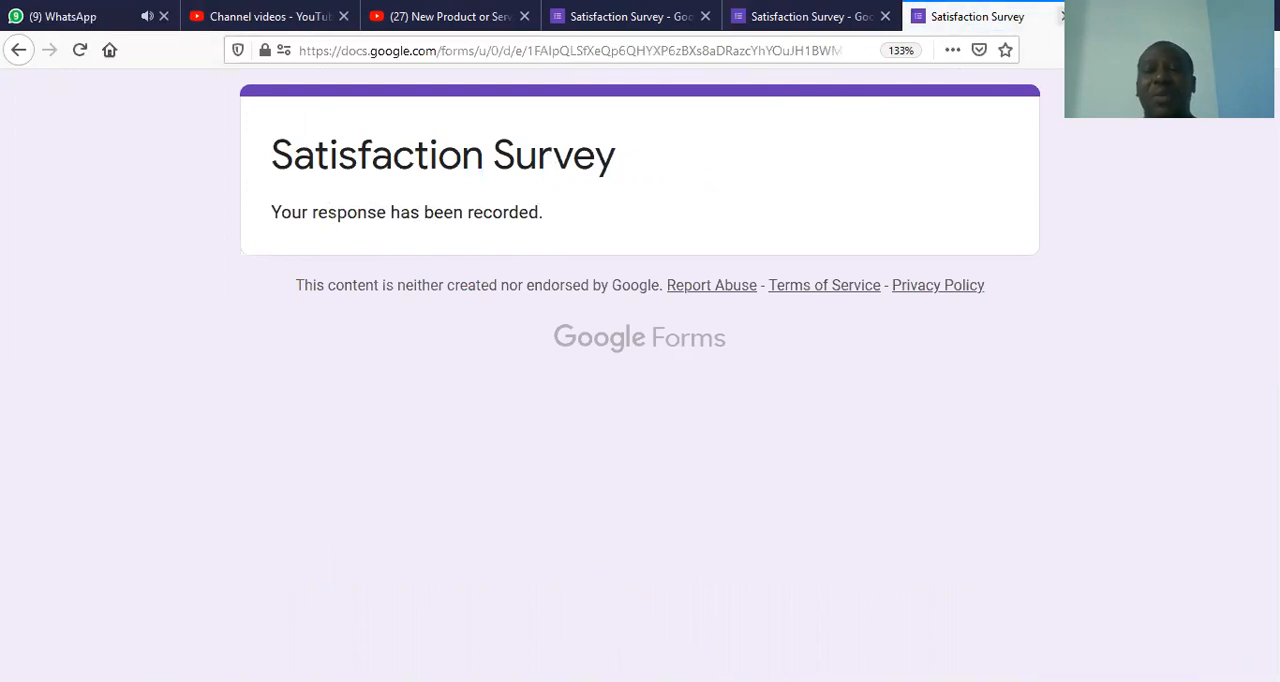
{"action": "left_click", "coordinate": [1062, 16]}
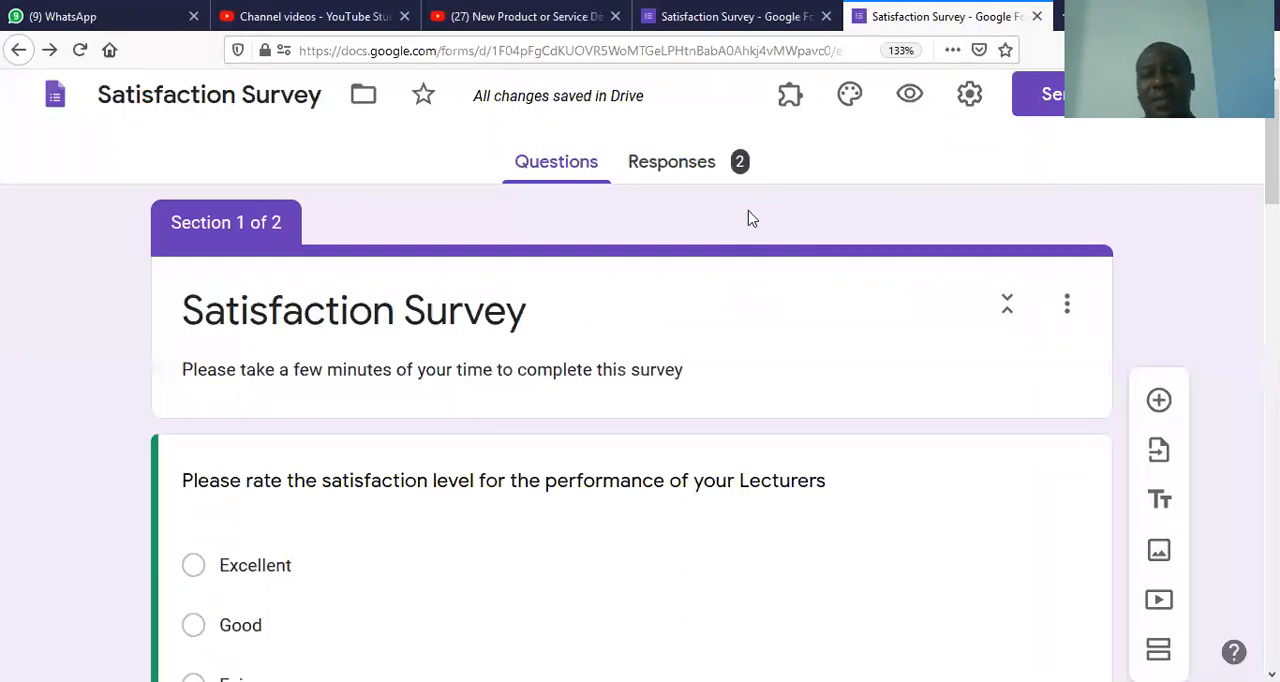
Step: Review the response summary charts for every question in both survey sections, and return to the form's questions
{"action": "left_click", "coordinate": [677, 168]}
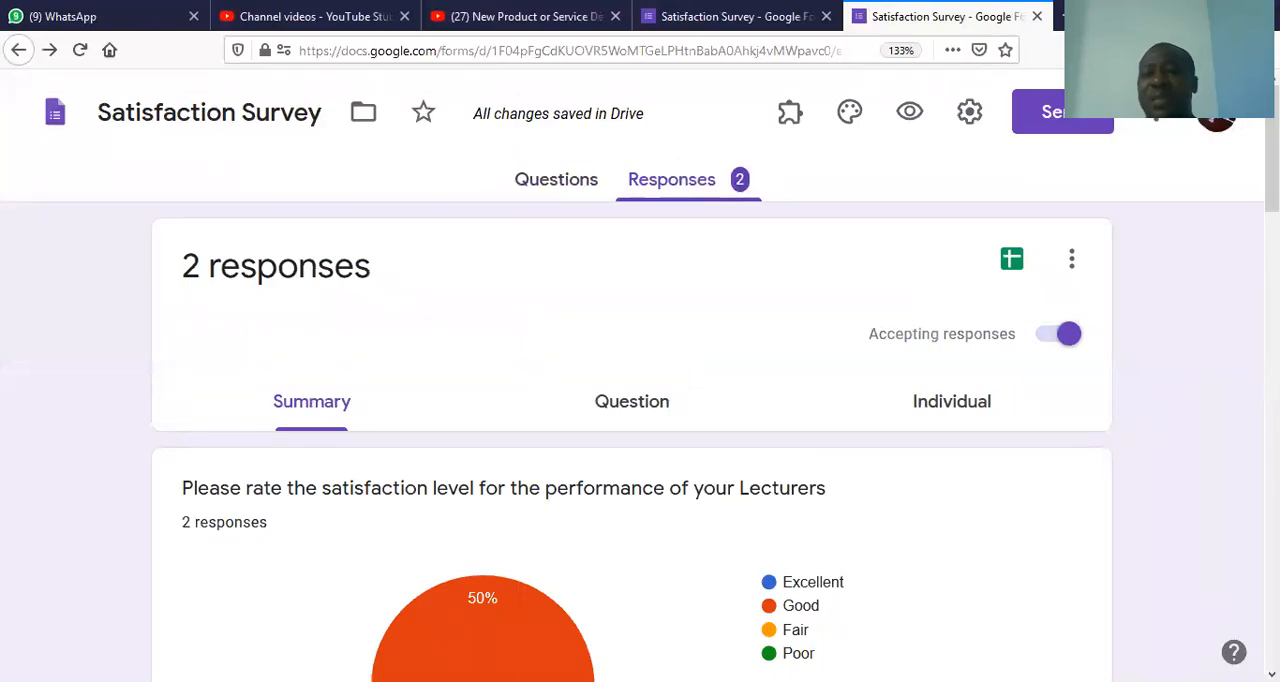
{"action": "scroll", "coordinate": [640, 400], "scroll_direction": "down", "scroll_amount": 5}
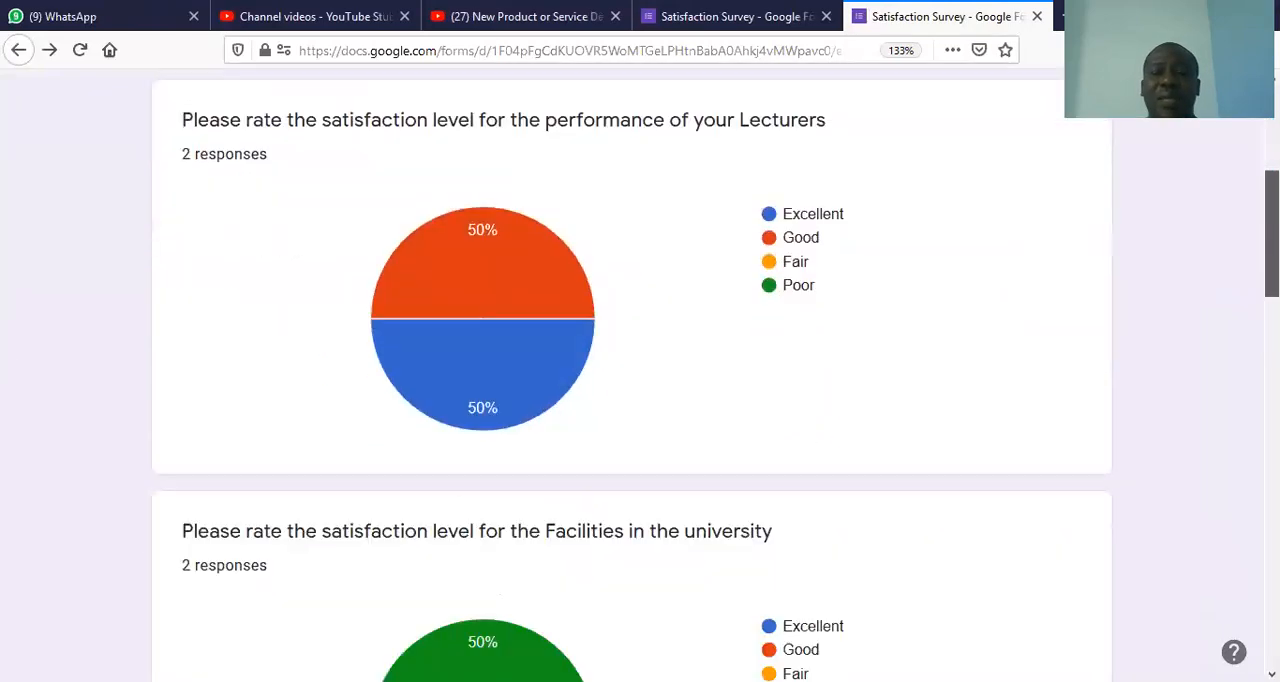
{"action": "scroll", "coordinate": [632, 376], "scroll_direction": "up", "scroll_amount": 1}
{"action": "scroll", "coordinate": [632, 376], "scroll_direction": "down", "scroll_amount": 3}
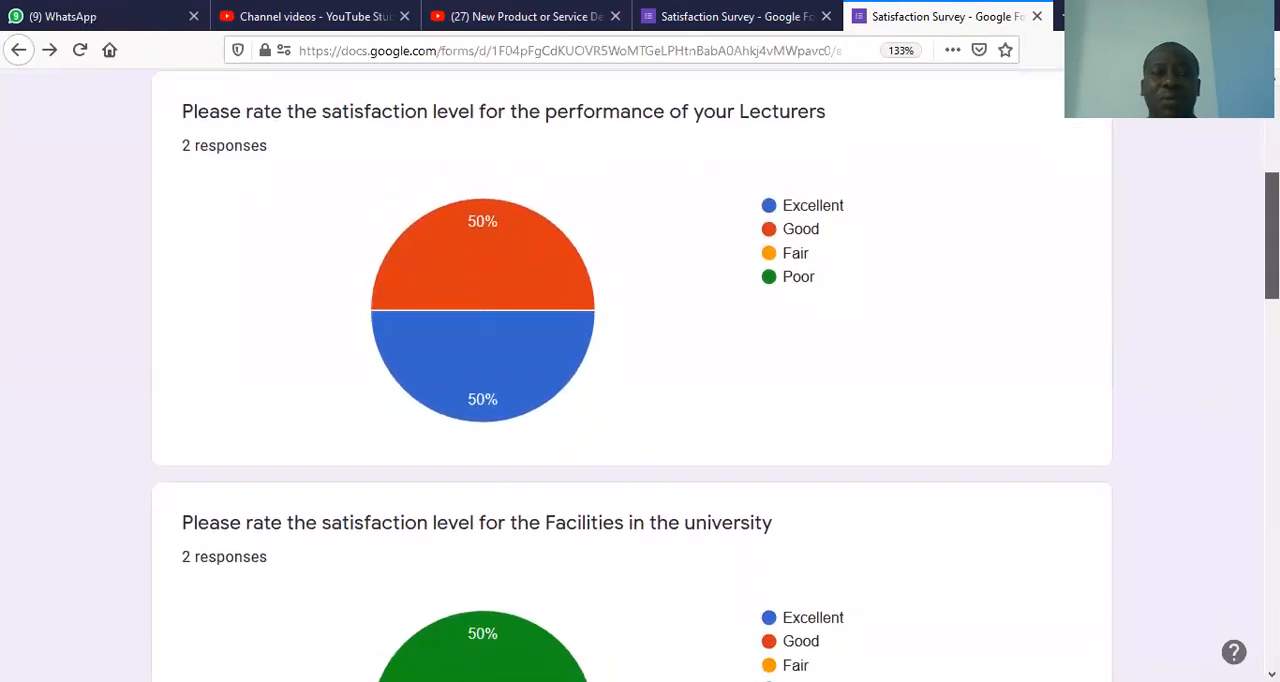
{"action": "scroll", "coordinate": [632, 376], "scroll_direction": "down", "scroll_amount": 4}
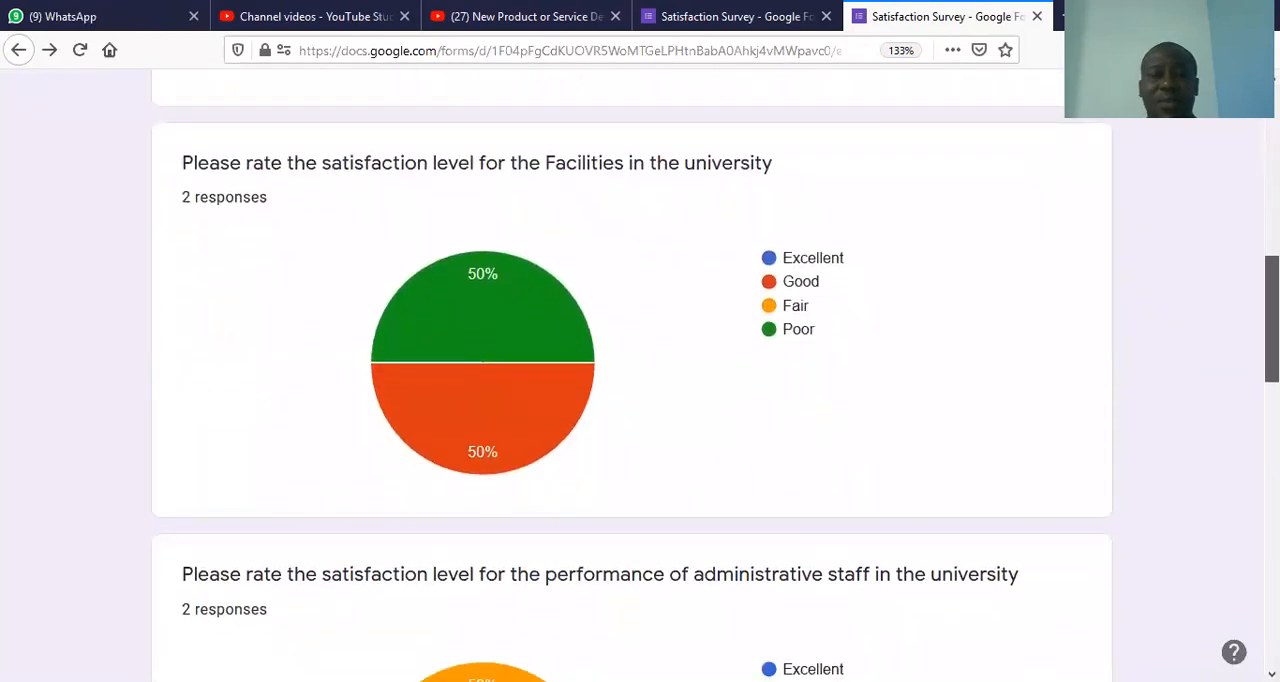
{"action": "scroll", "coordinate": [632, 376], "scroll_direction": "down", "scroll_amount": 5}
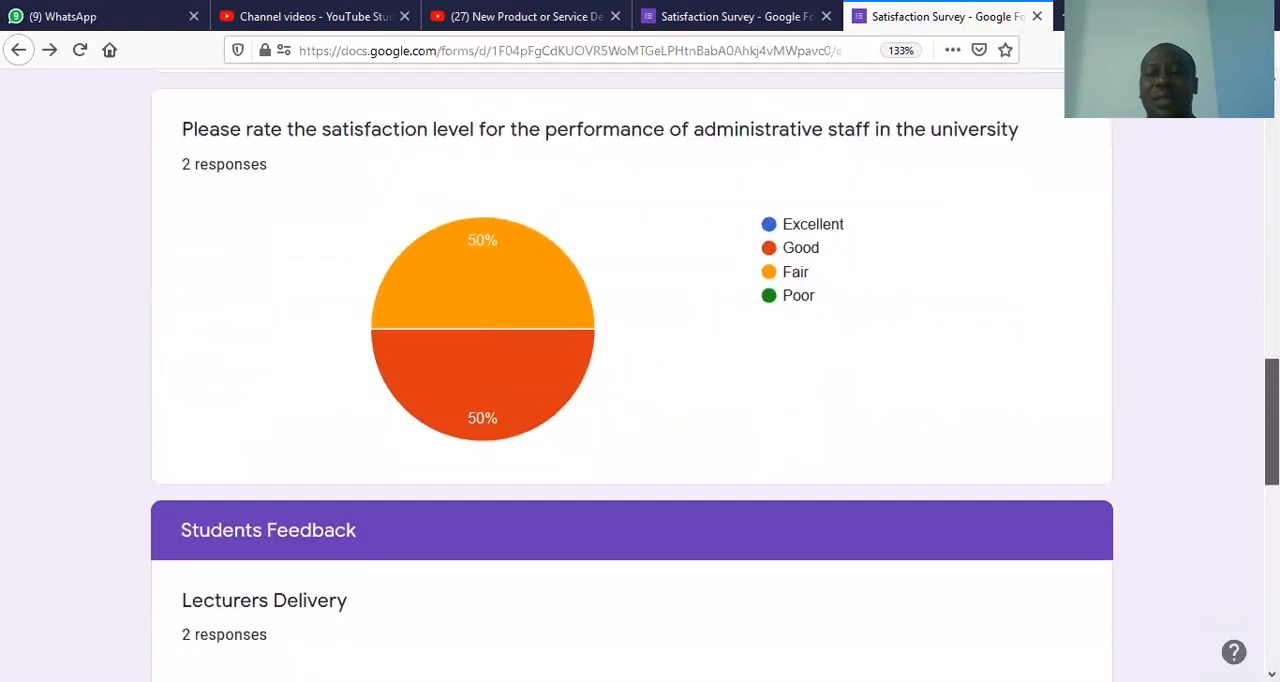
{"action": "scroll", "coordinate": [632, 376], "scroll_direction": "down", "scroll_amount": 8}
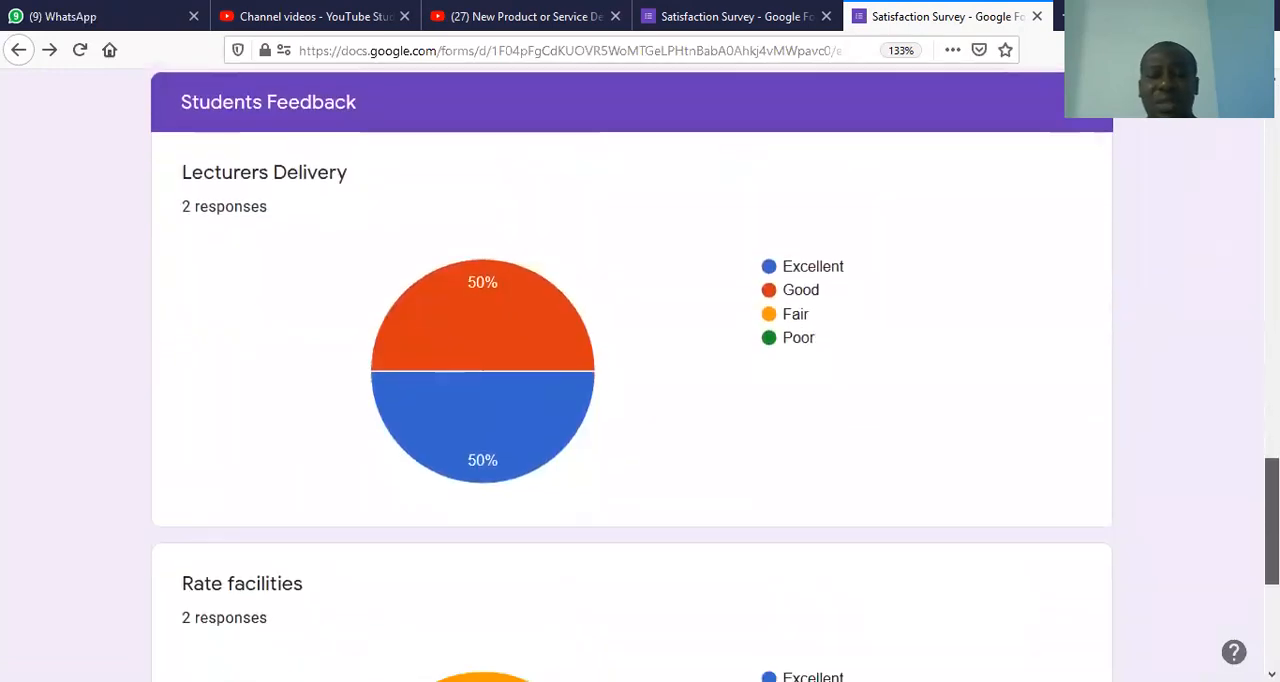
{"action": "scroll", "coordinate": [632, 376], "scroll_direction": "down", "scroll_amount": 1}
{"action": "scroll", "coordinate": [632, 376], "scroll_direction": "up", "scroll_amount": 20}
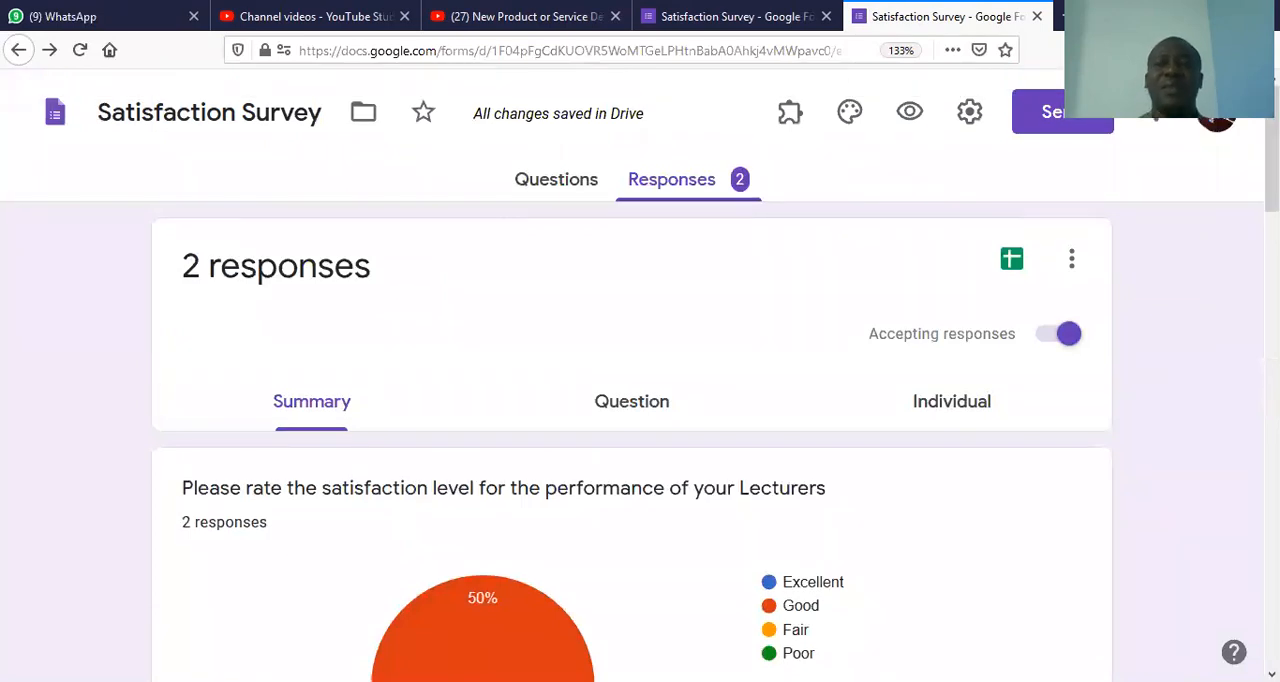
{"action": "left_click", "coordinate": [531, 190]}
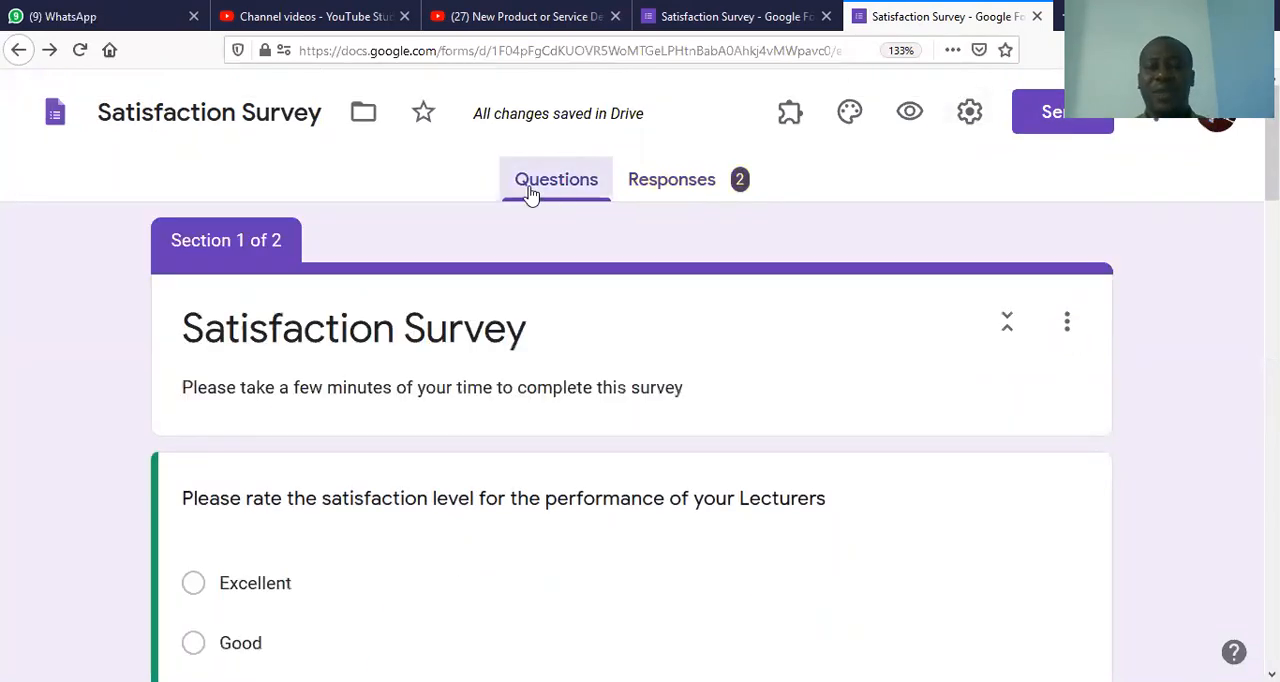